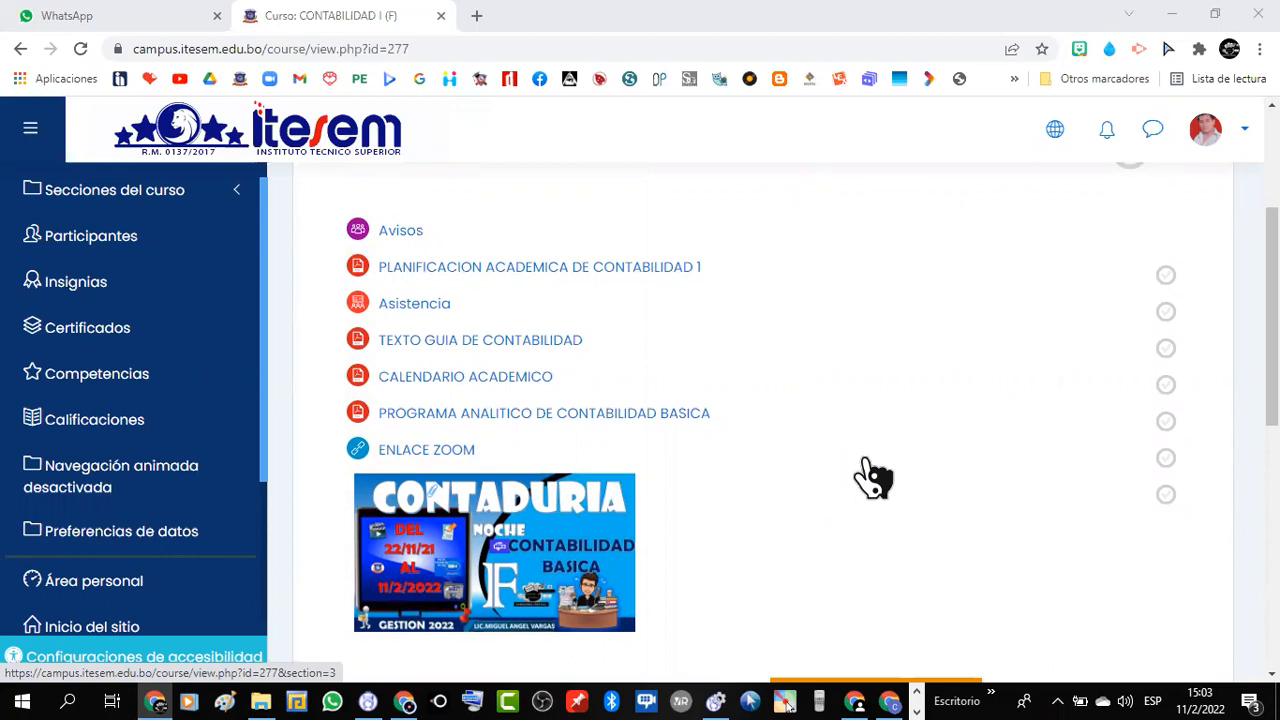
Step: View the EXAMENES DE CONTABILIDAD 1 section and turn on editing mode for the course
scroll(740, 470, down, 3)
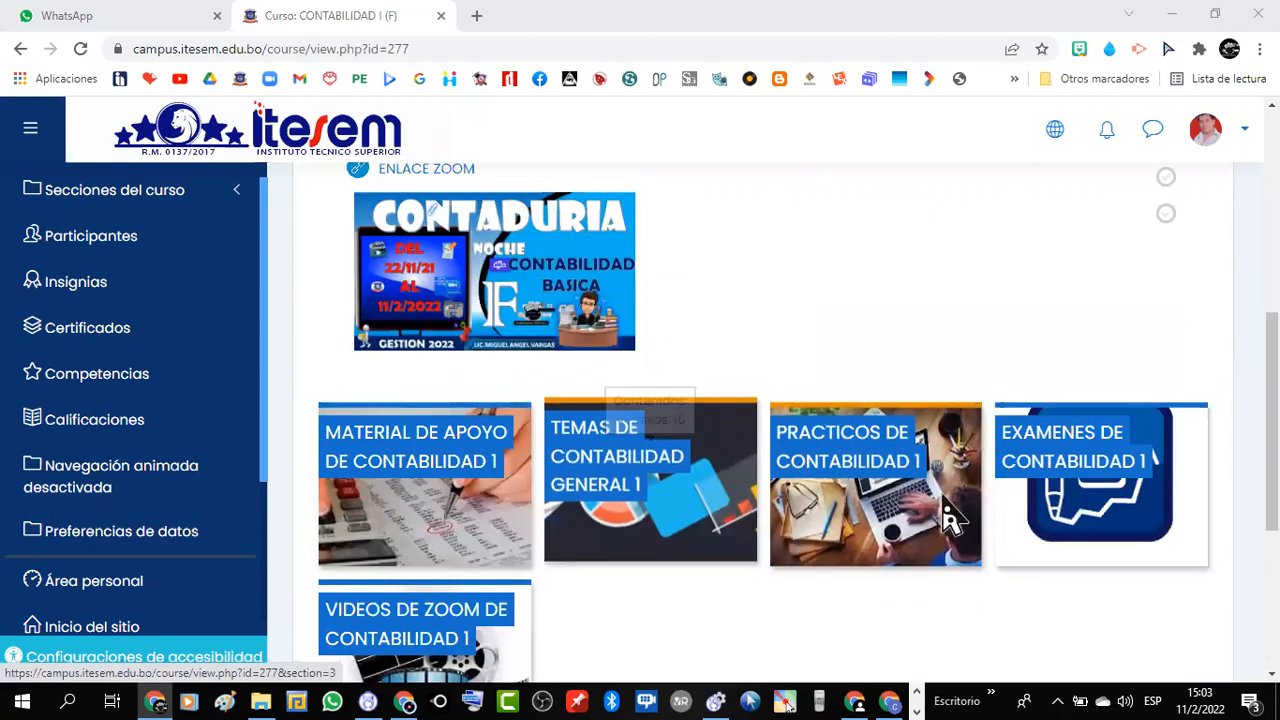
click(1128, 537)
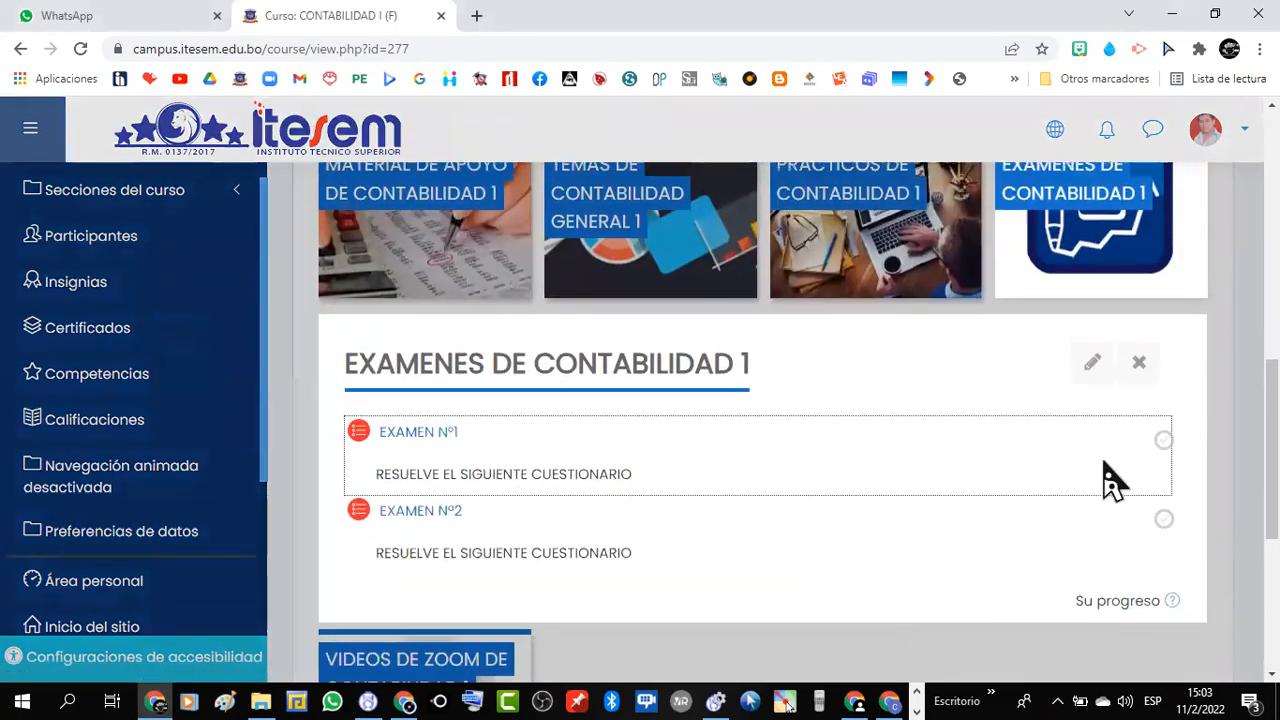
scroll(1110, 480, up, 10)
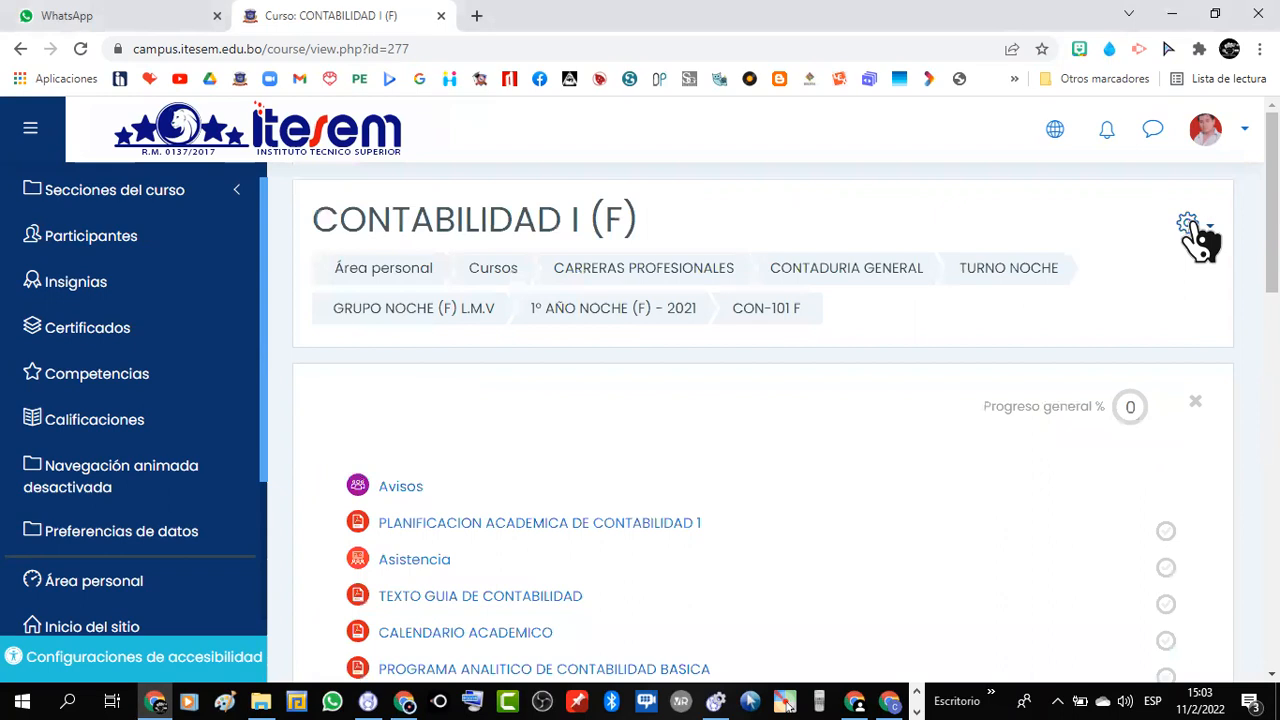
click(1190, 226)
click(1060, 290)
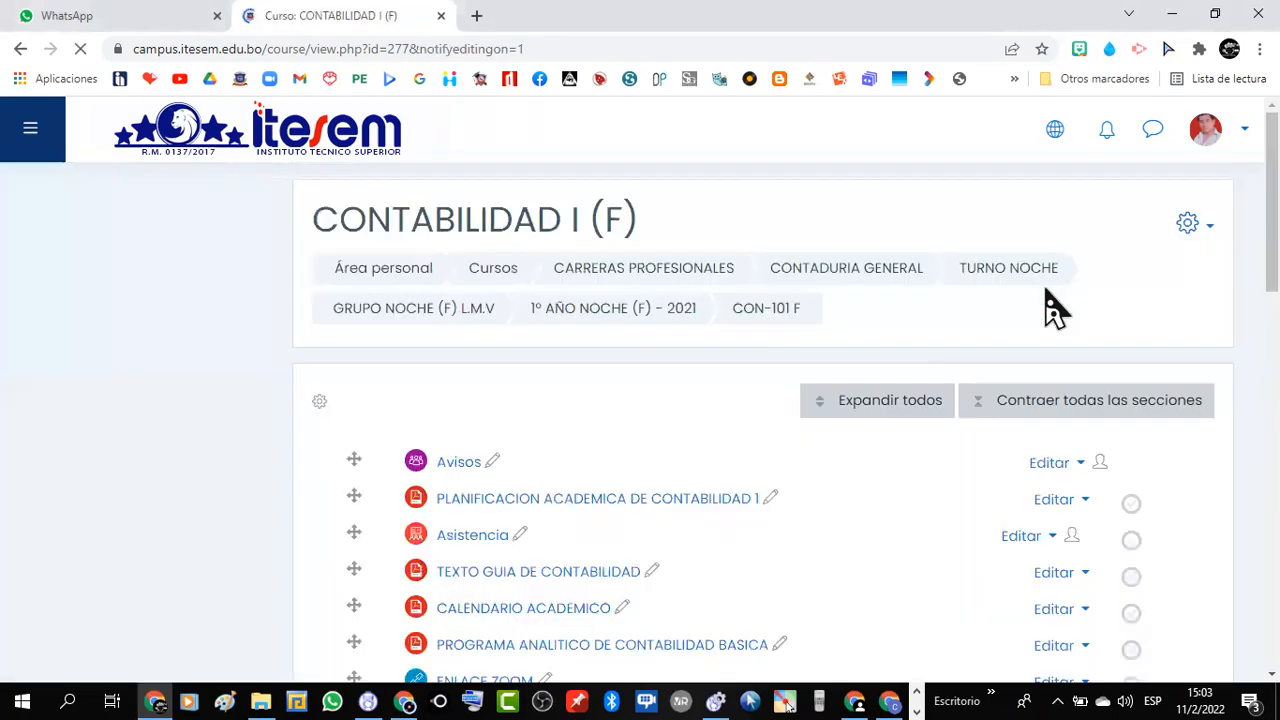
Step: Add a Cuestionario activity to the EXAMENES DE CONTABILIDAD 1 section
scroll(646, 457, down, 8)
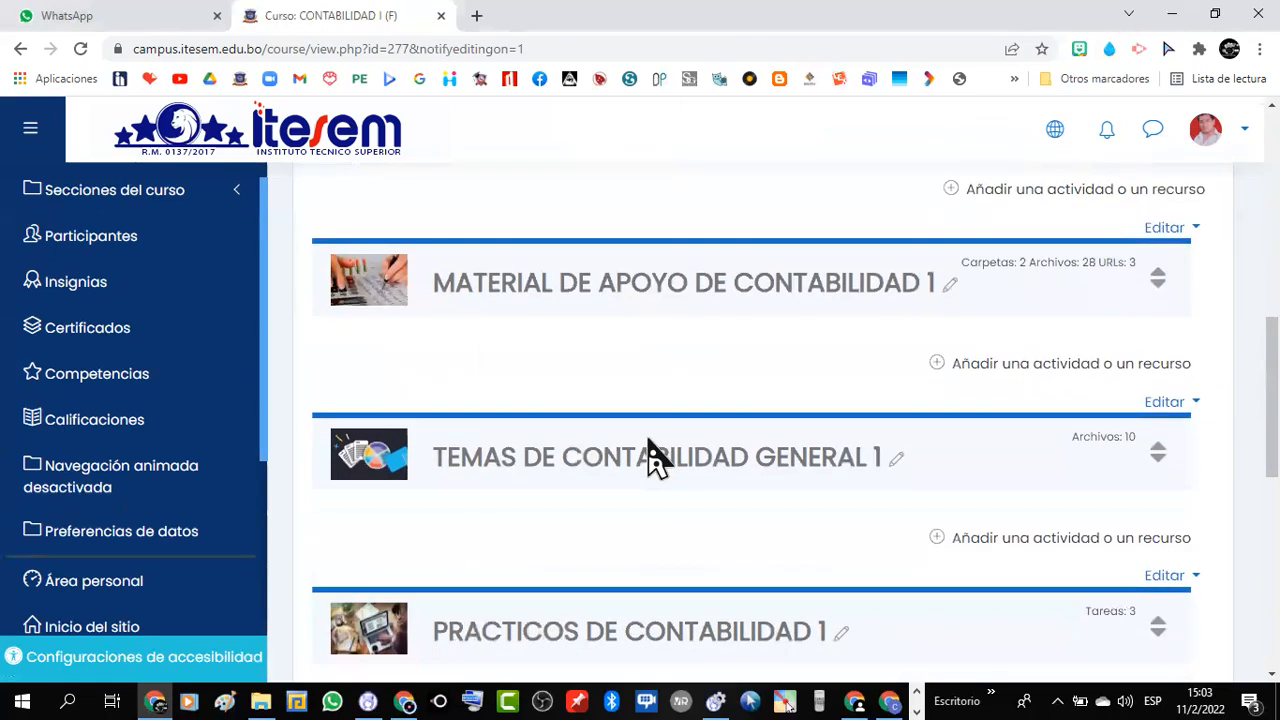
scroll(658, 442, down, 2)
click(608, 553)
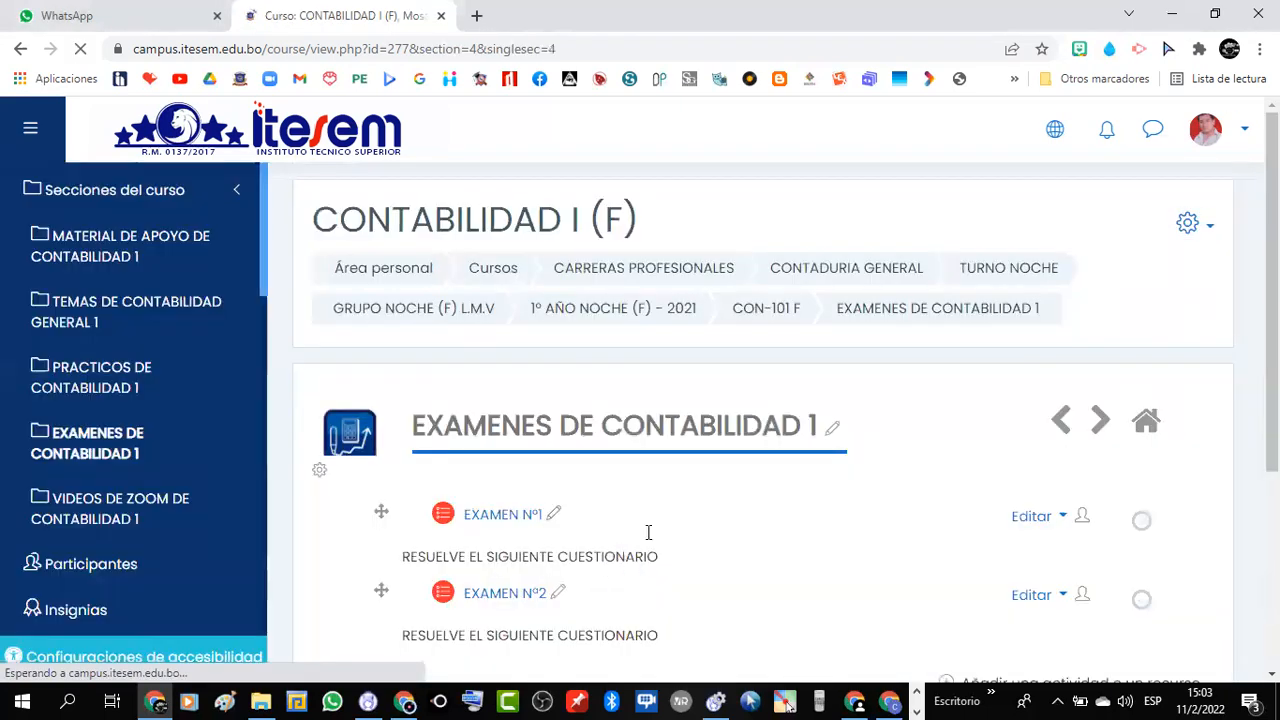
scroll(730, 520, down, 1)
click(1005, 500)
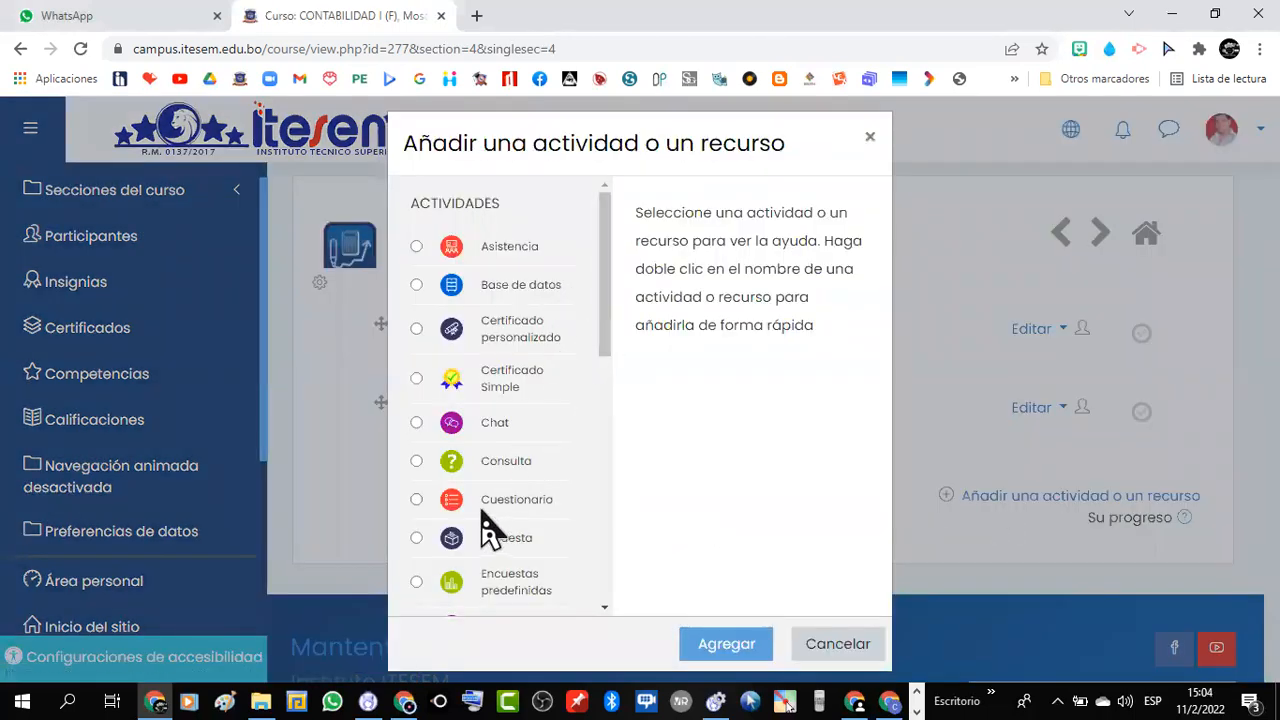
click(416, 500)
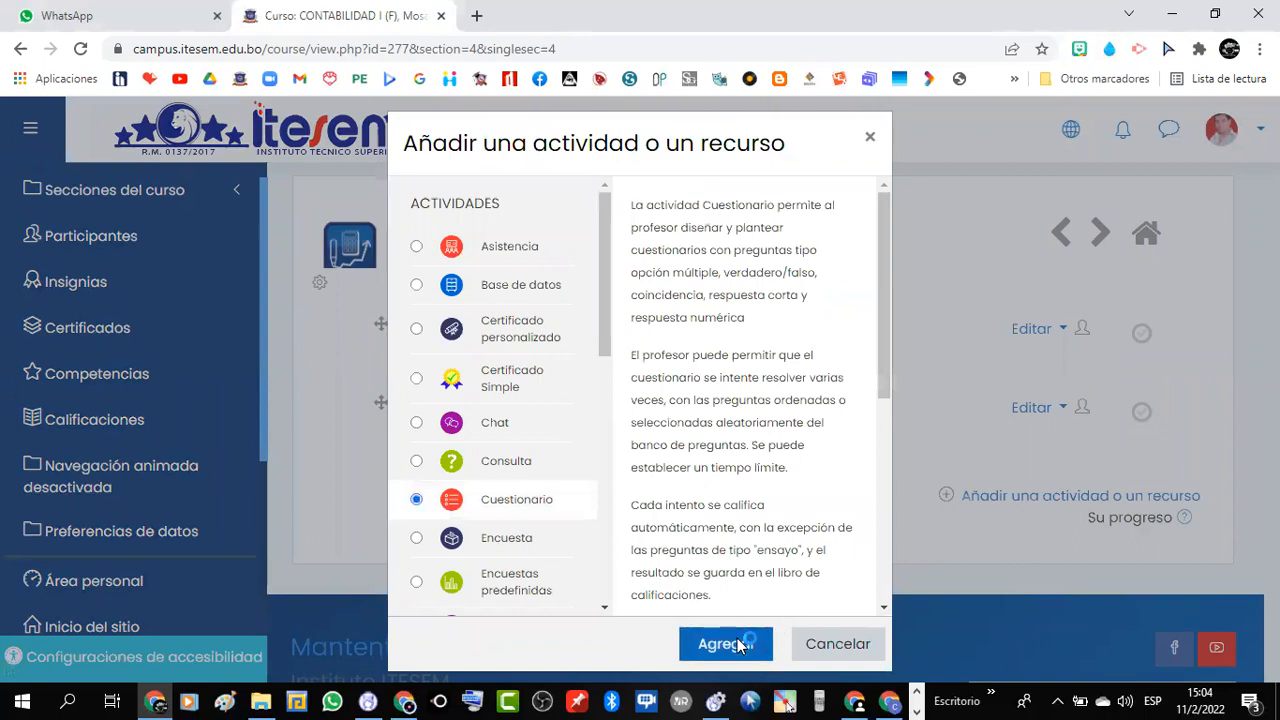
click(738, 644)
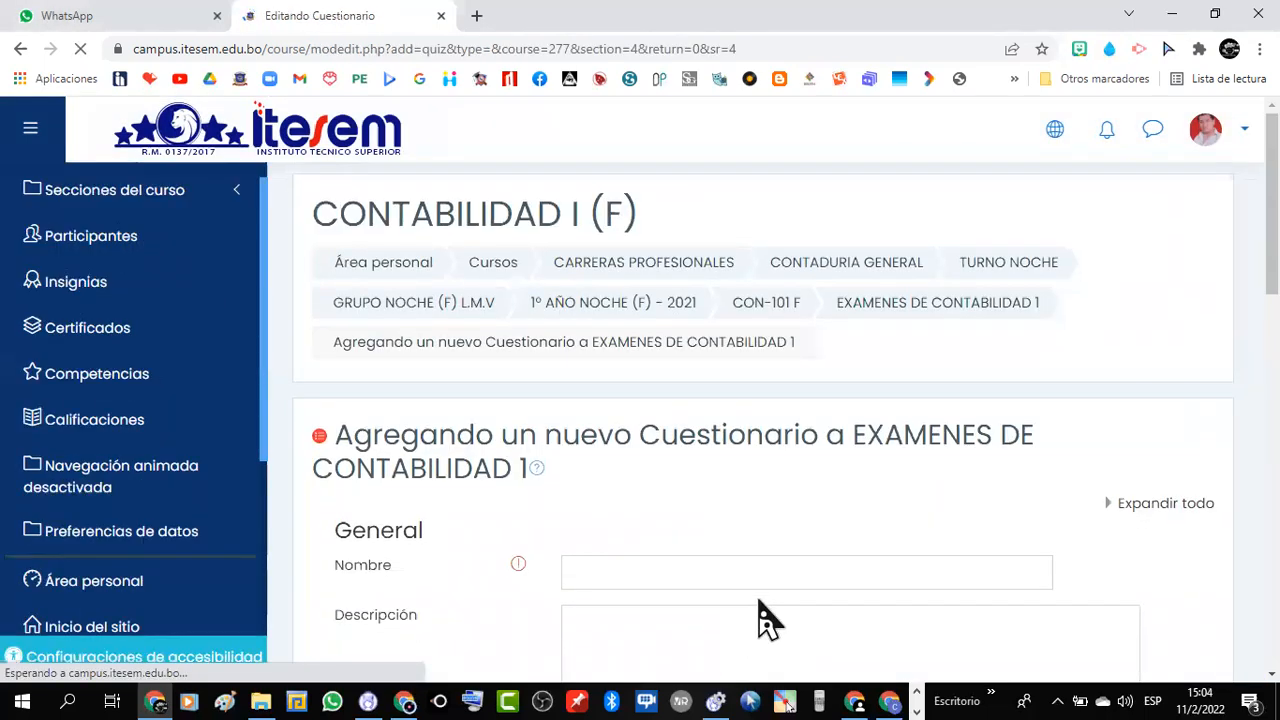
Step: Name the quiz "EXAMEN Nº3", describe it as "RESUELVE EL SIGUIENTE CUESTIONARIO:" and show the description on the course page
scroll(700, 560, down, 1)
click(660, 486)
text(EXAMEN)
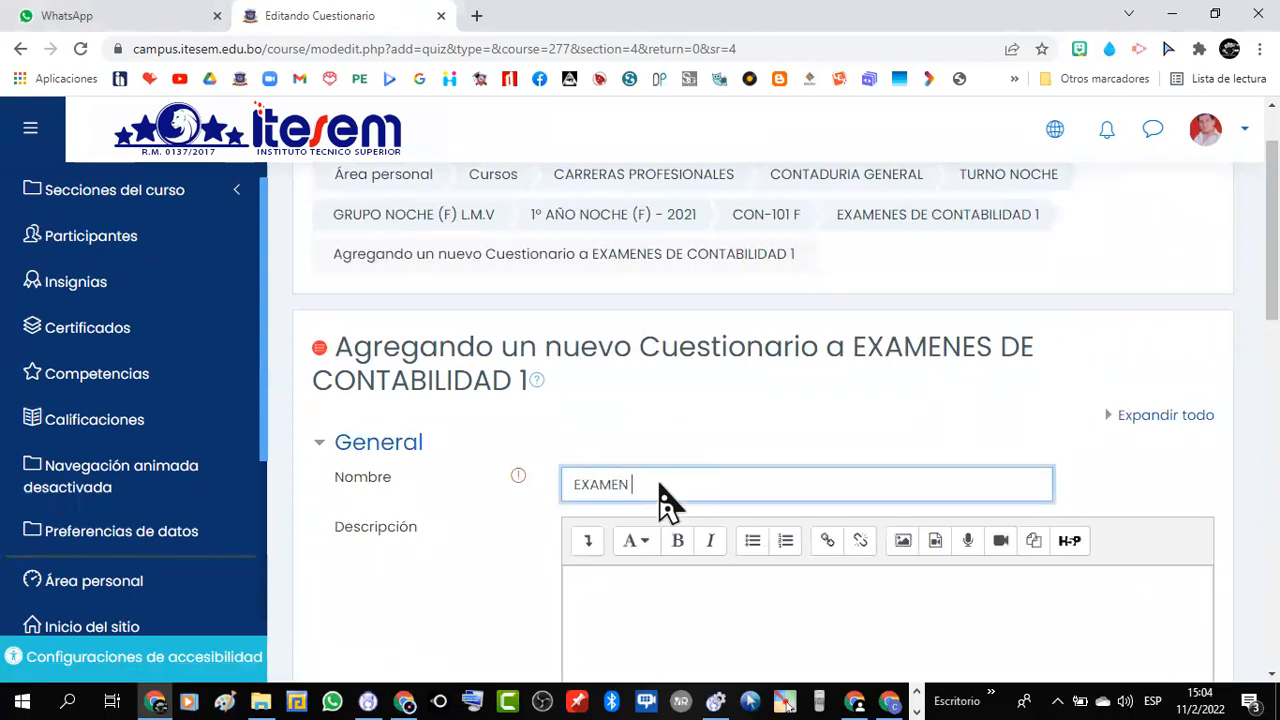
text( Nº3)
scroll(840, 434, down, 3)
click(670, 352)
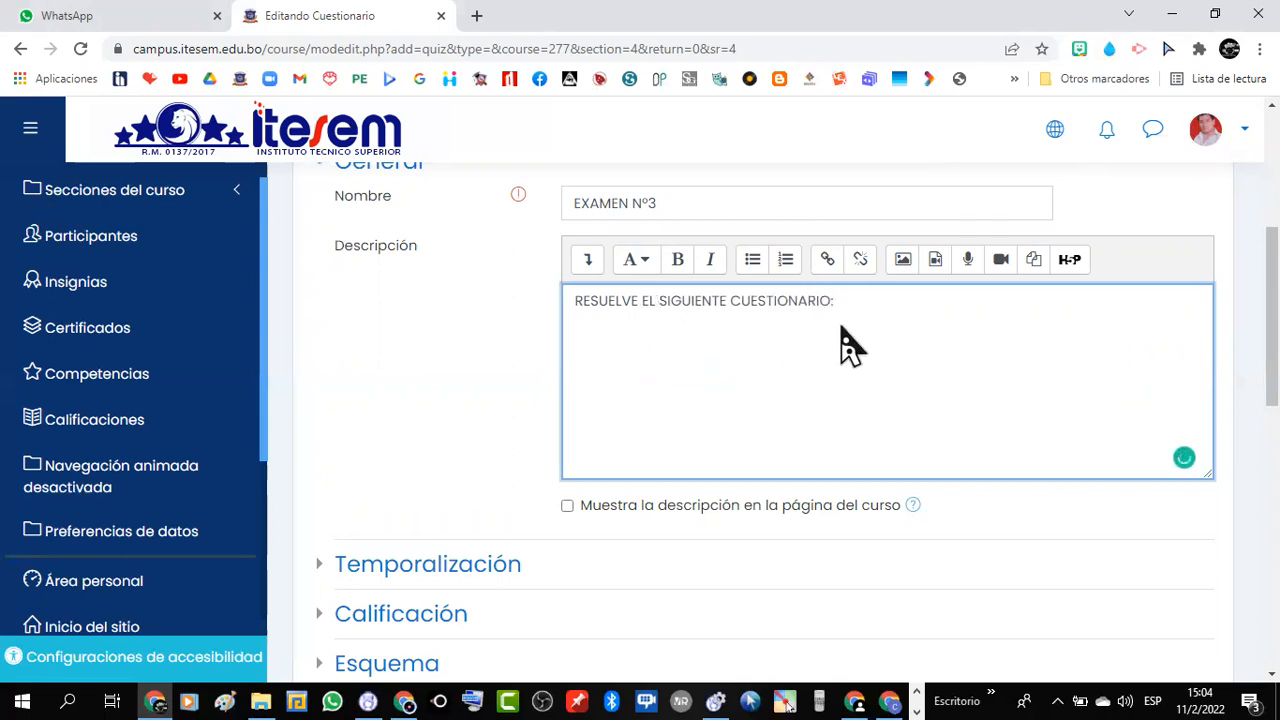
scroll(630, 437, down, 2)
click(567, 319)
Step: Enable the quiz's opening date in the Temporalización settings and set its opening hour to 21
click(488, 398)
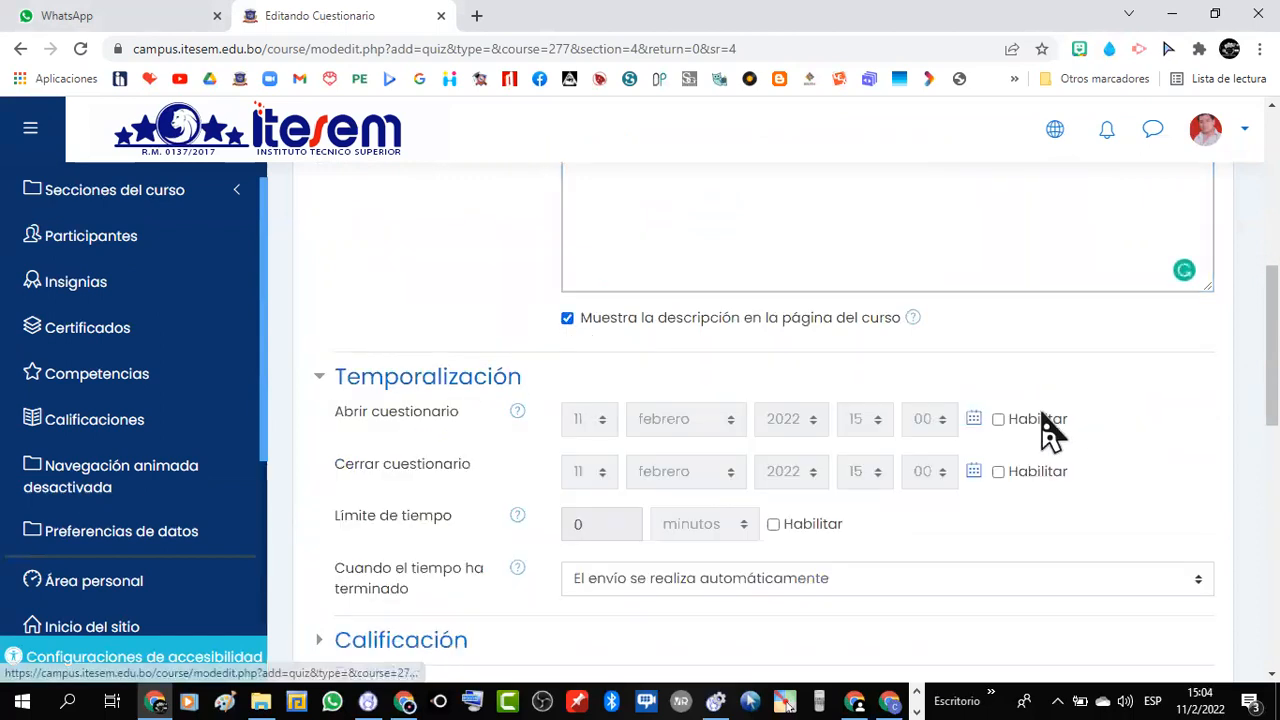
click(999, 421)
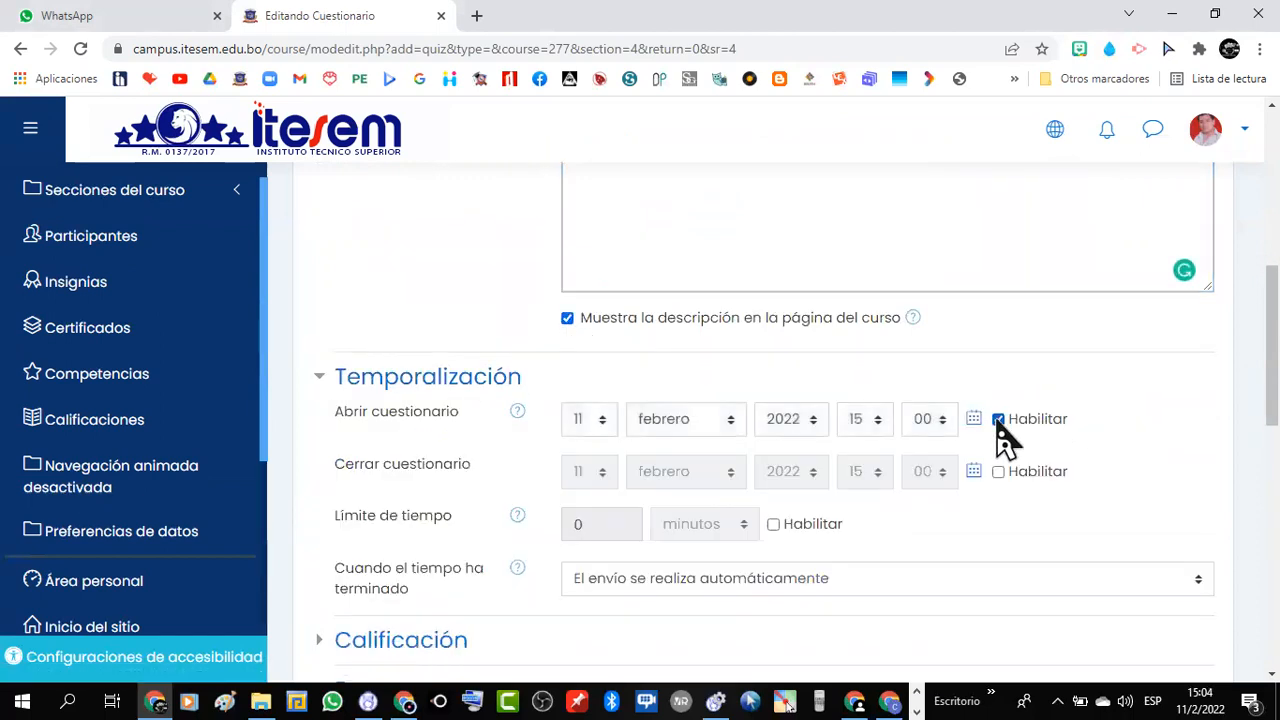
click(882, 430)
scroll(884, 385, down, 3)
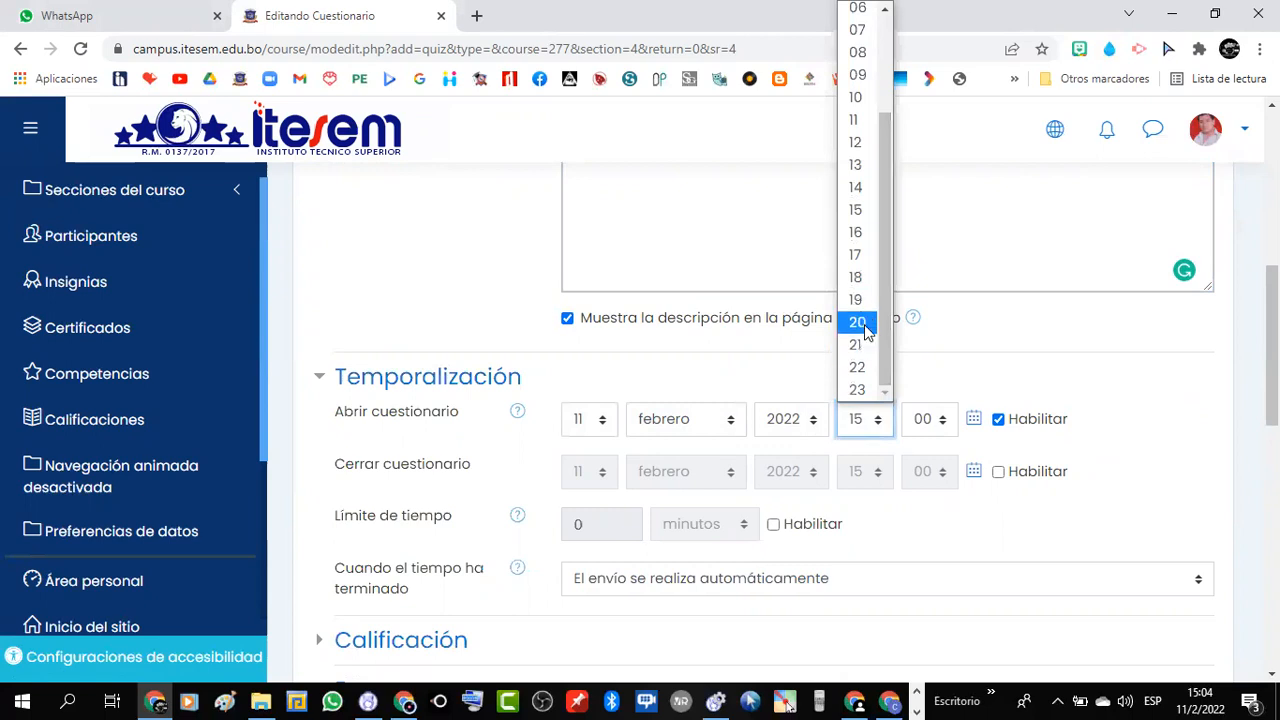
click(860, 344)
Step: Enable the quiz's closing date and set its closing hour to 22
click(998, 472)
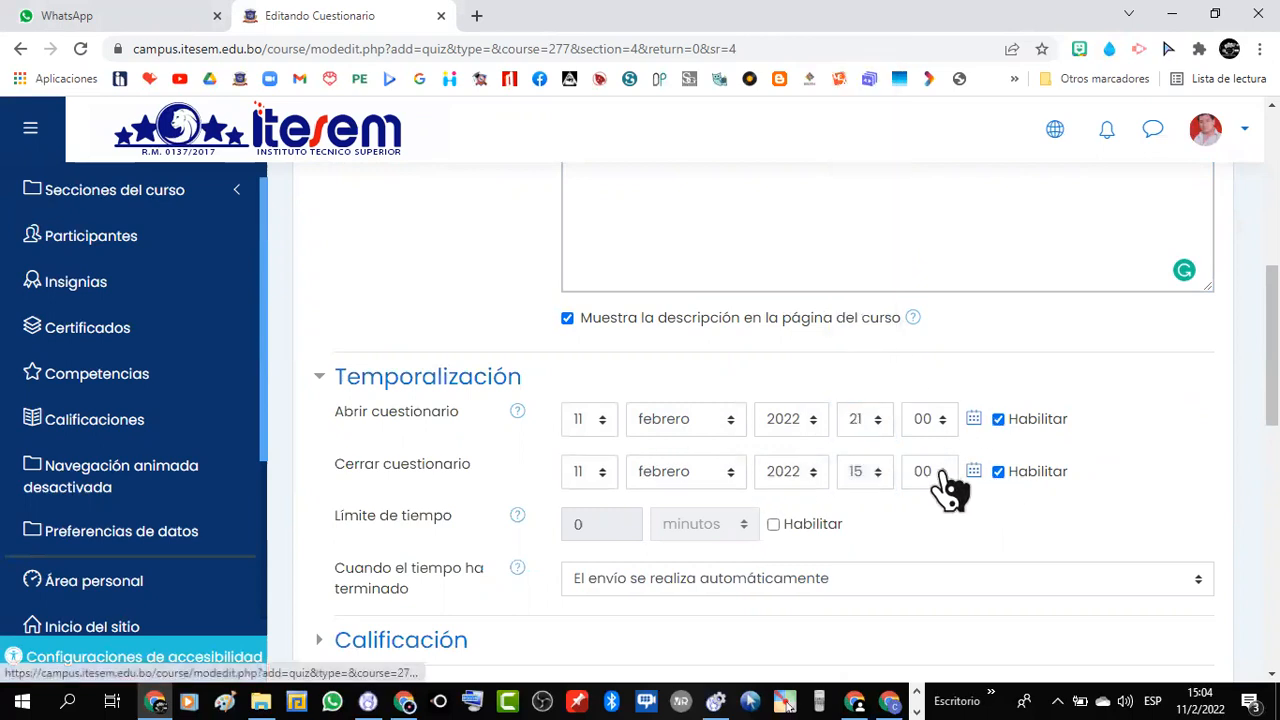
click(878, 478)
drag(886, 357, 882, 425)
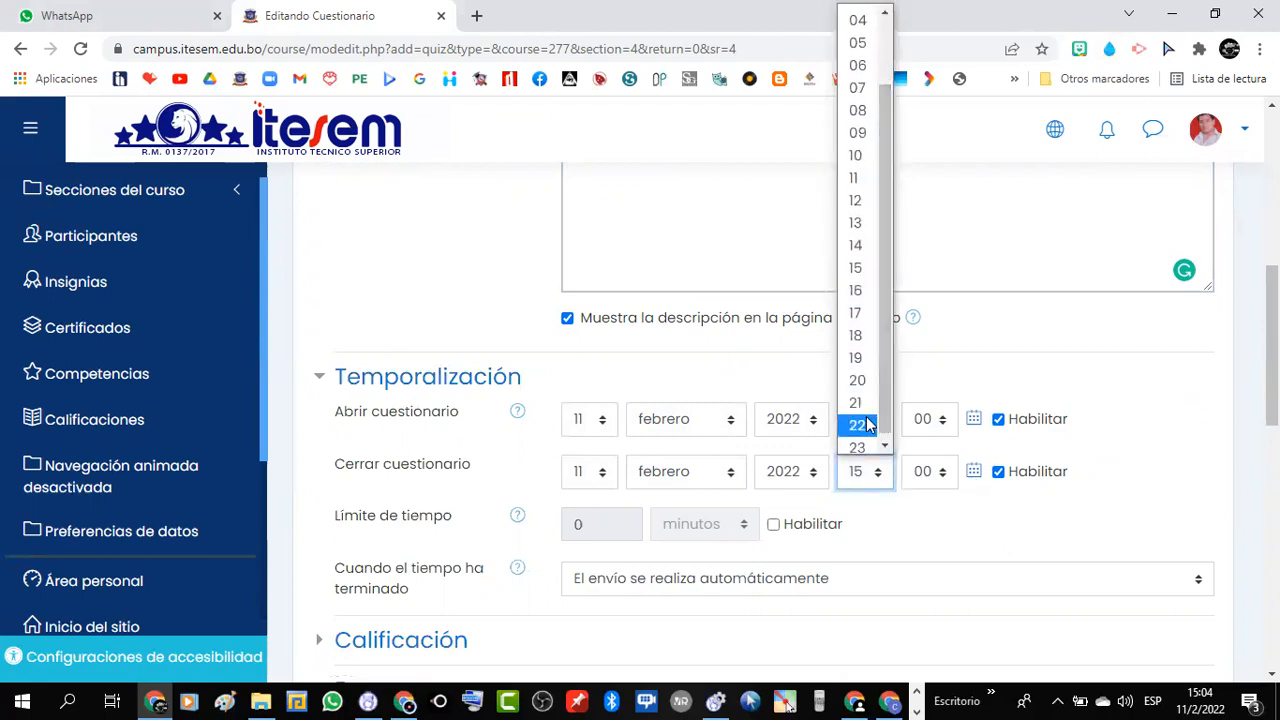
click(866, 426)
Step: Enable the quiz's time limit and set it to 1 hour (horas)
scroll(643, 420, down, 1)
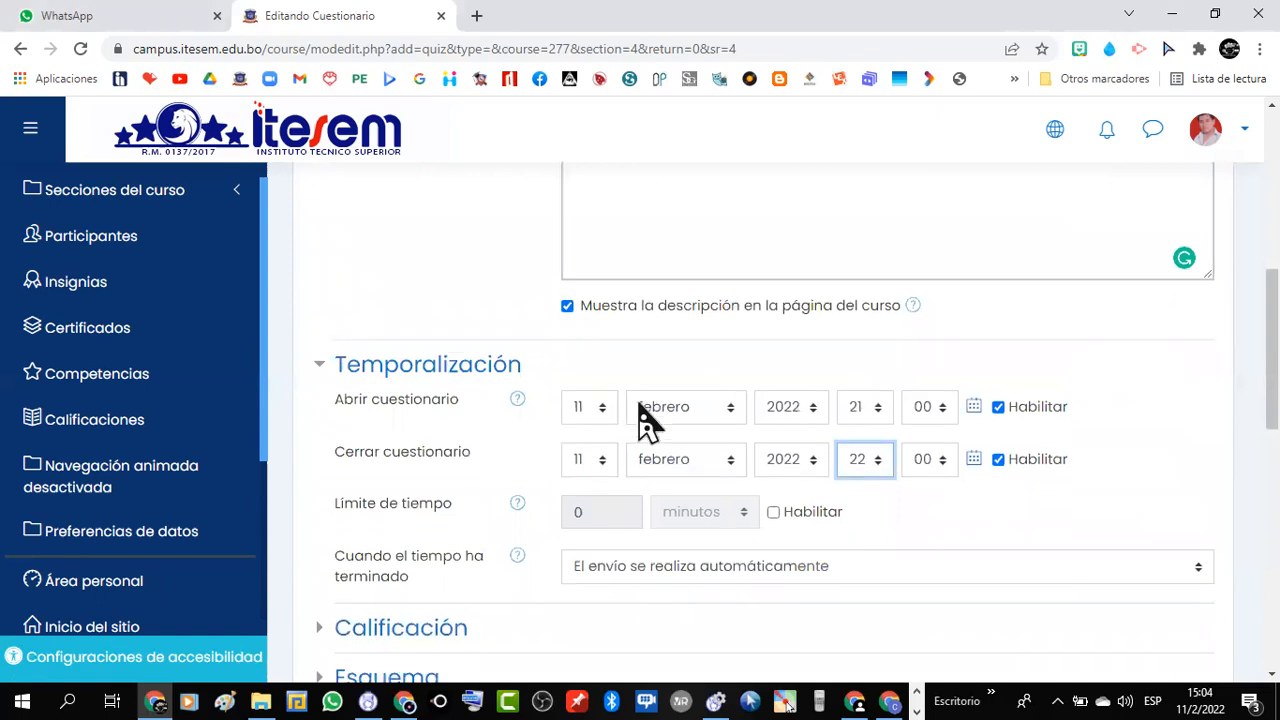
click(773, 432)
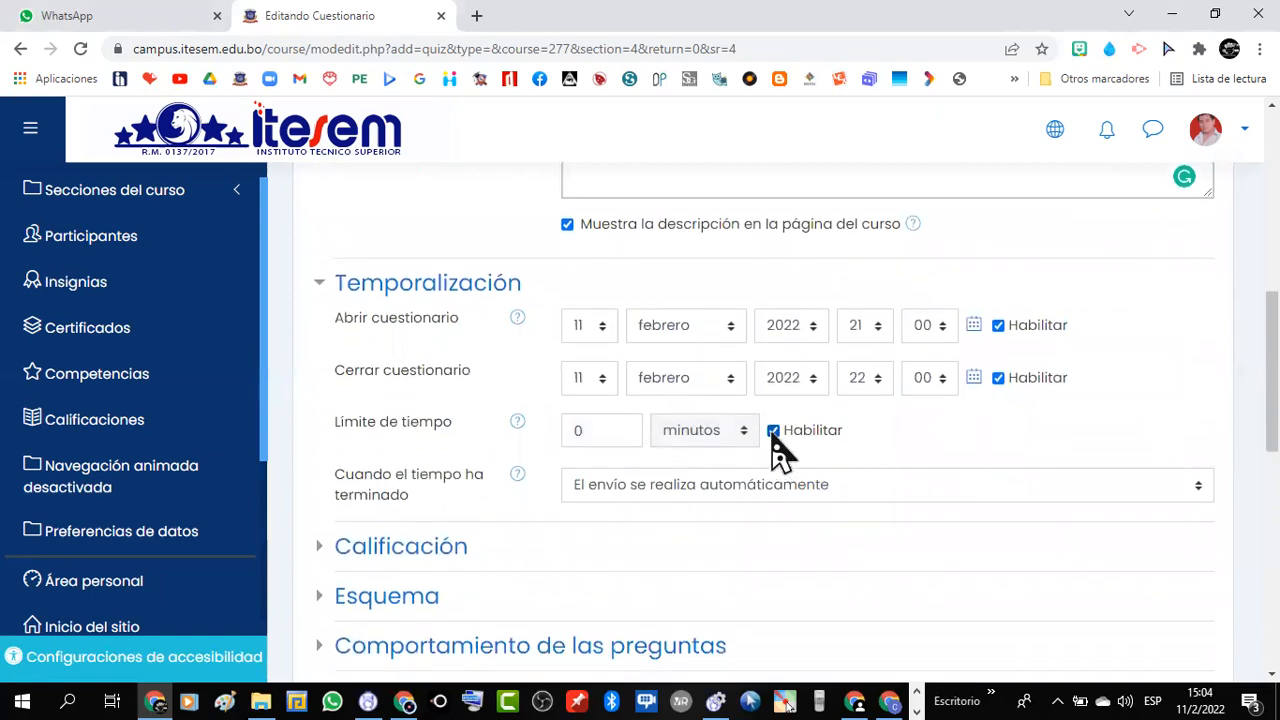
click(740, 442)
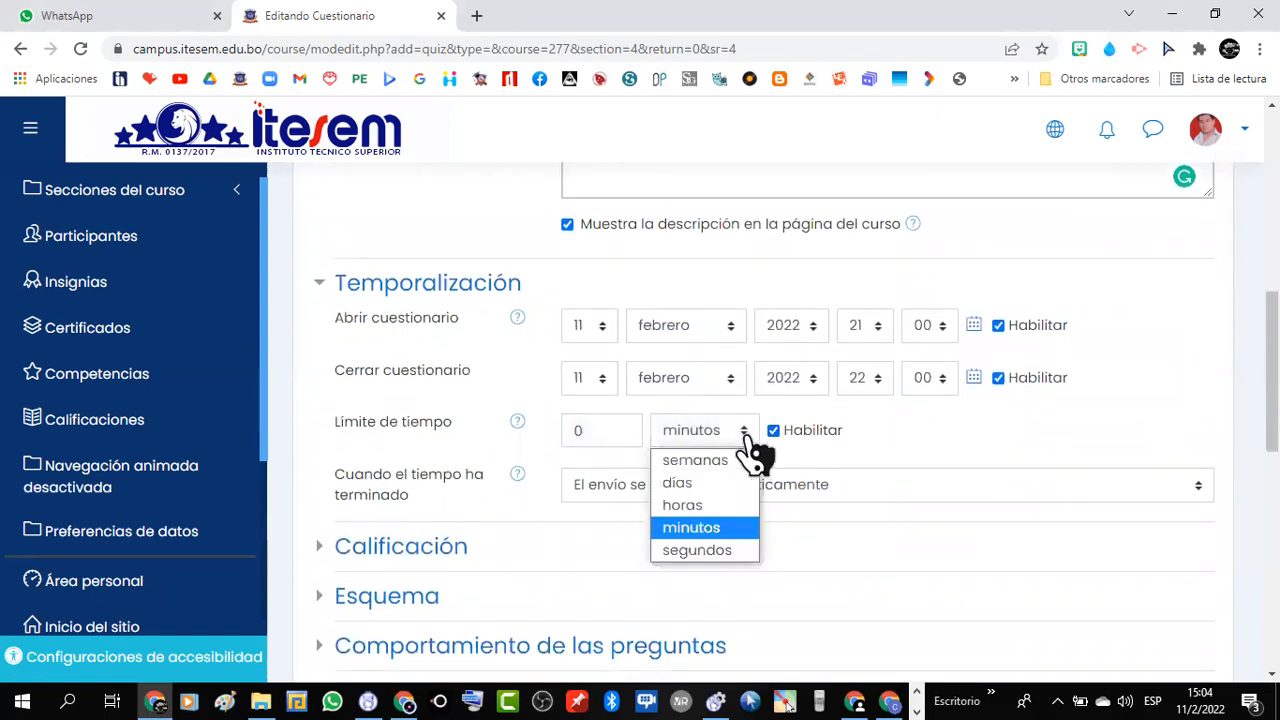
click(729, 504)
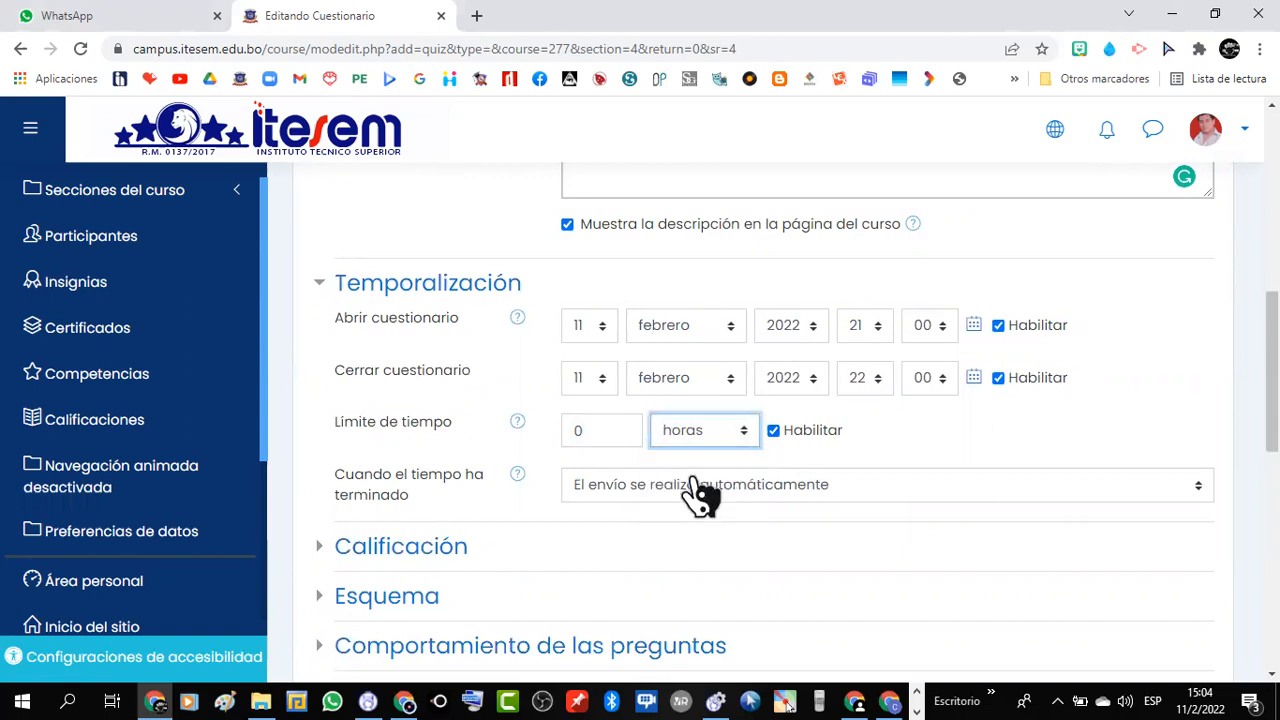
double_click(580, 440)
text(1)
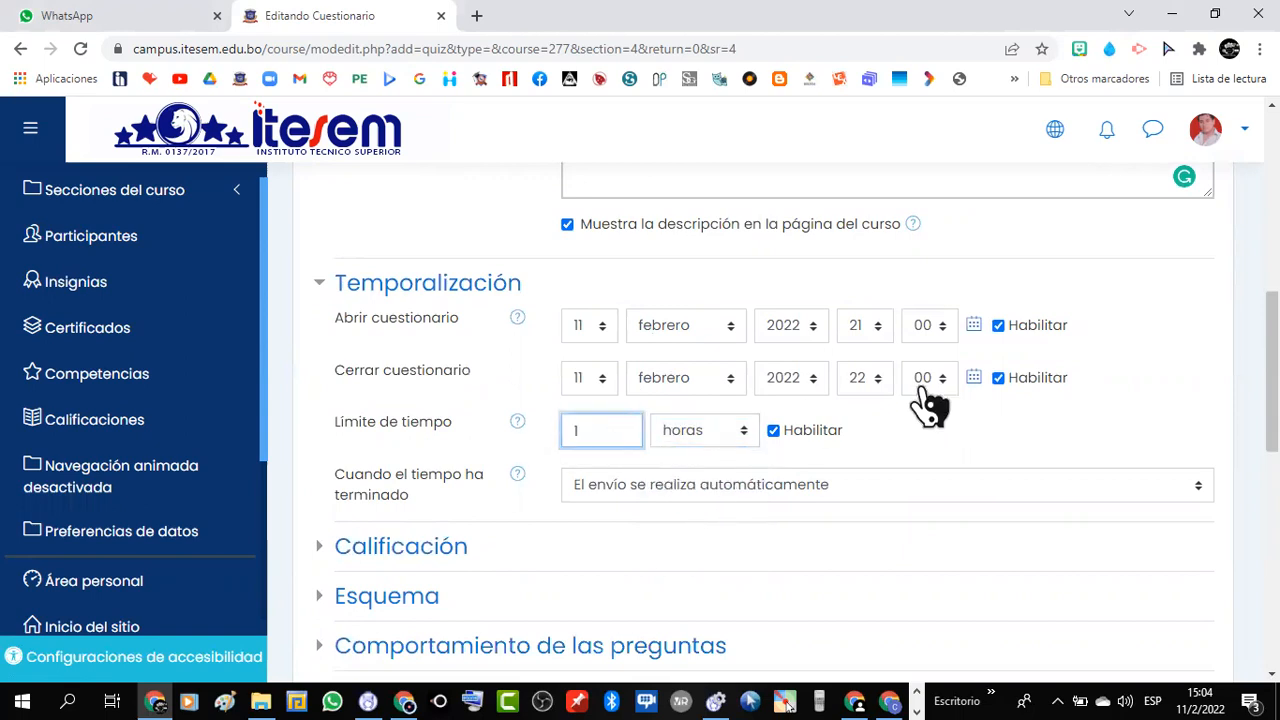
click(982, 418)
Step: Set the minutes of the quiz's closing time to 10
scroll(760, 462, down, 1)
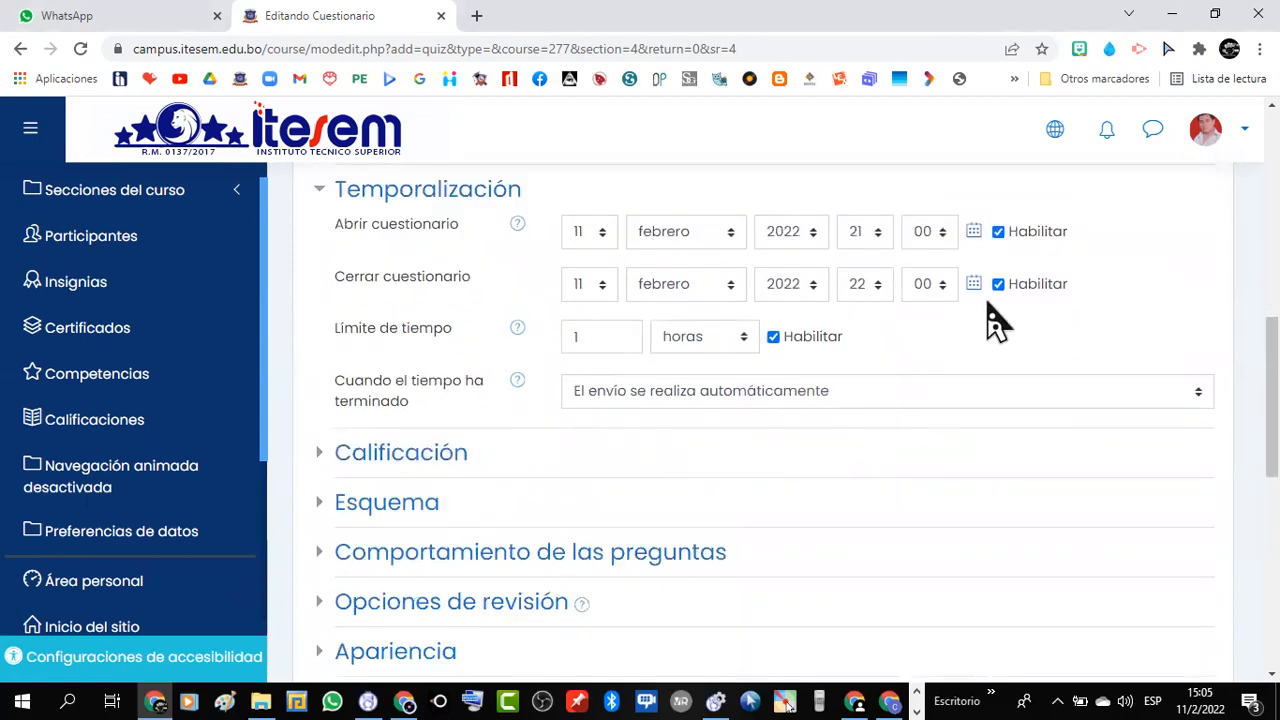
click(942, 288)
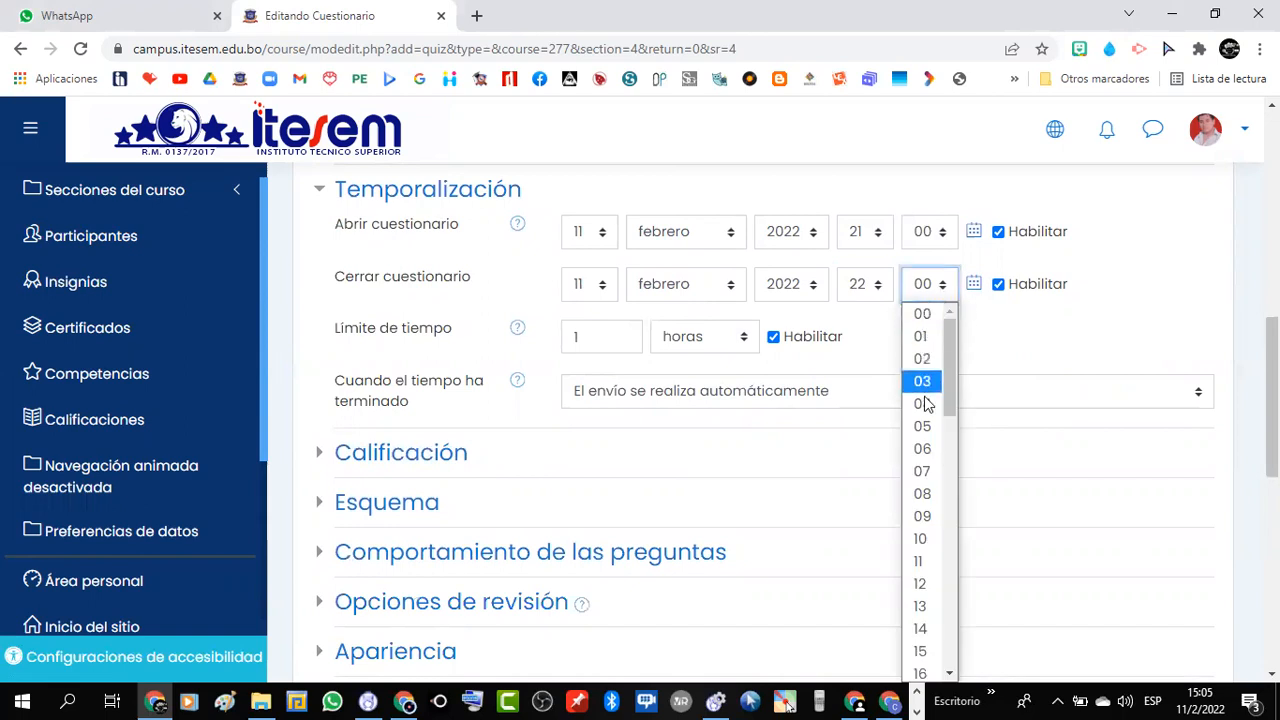
click(922, 538)
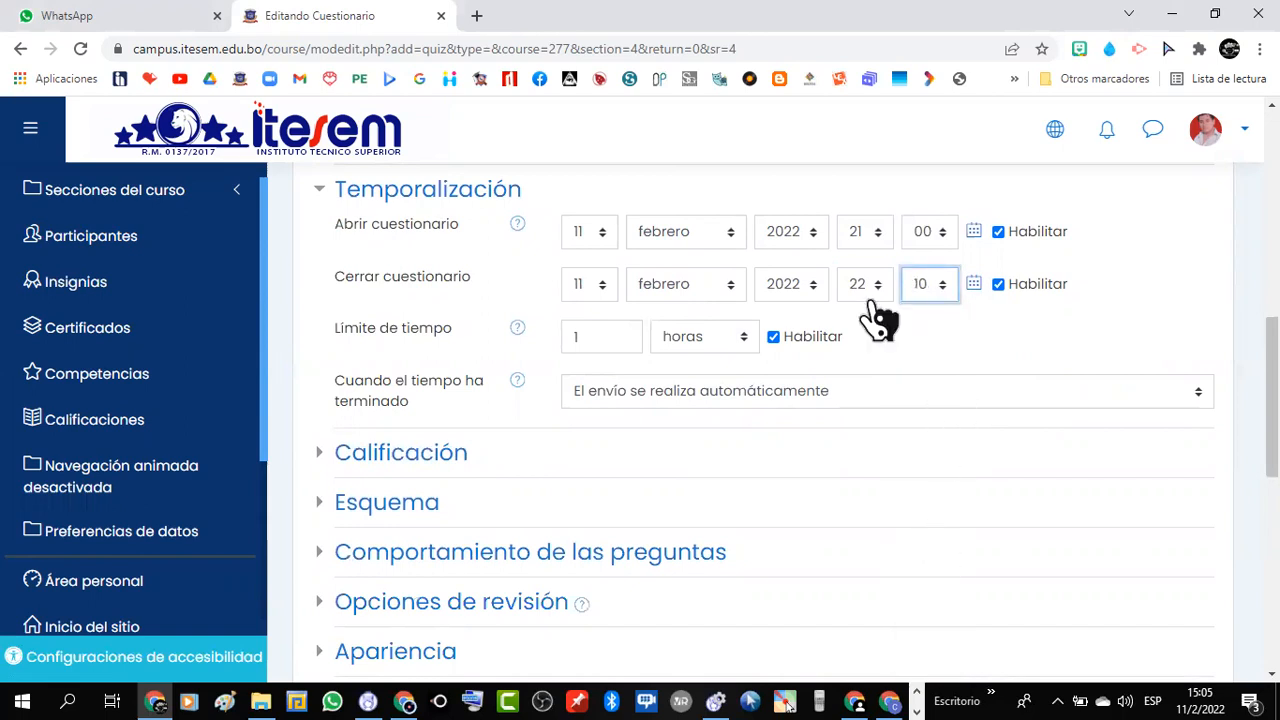
scroll(916, 394, up, 1)
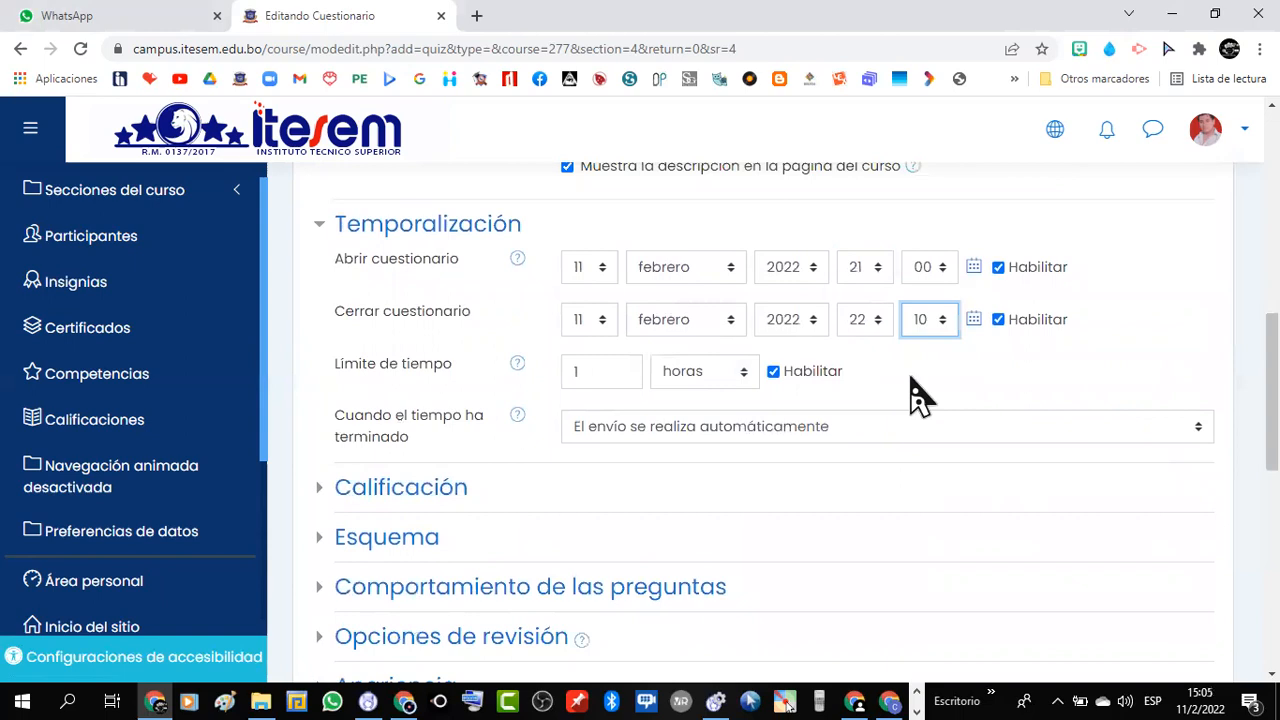
Step: In the Calificación settings, assign the EXAMENES grade category and limit the allowed attempts to 1
click(421, 497)
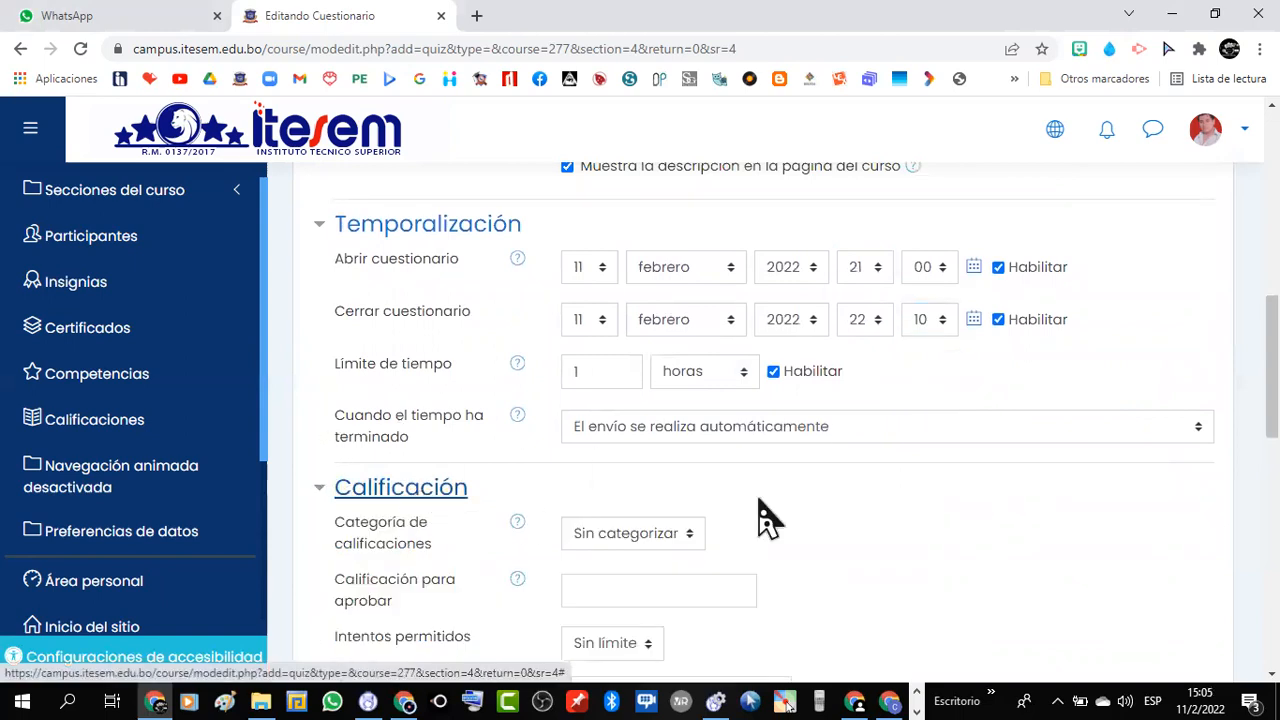
scroll(891, 514, down, 3)
click(700, 410)
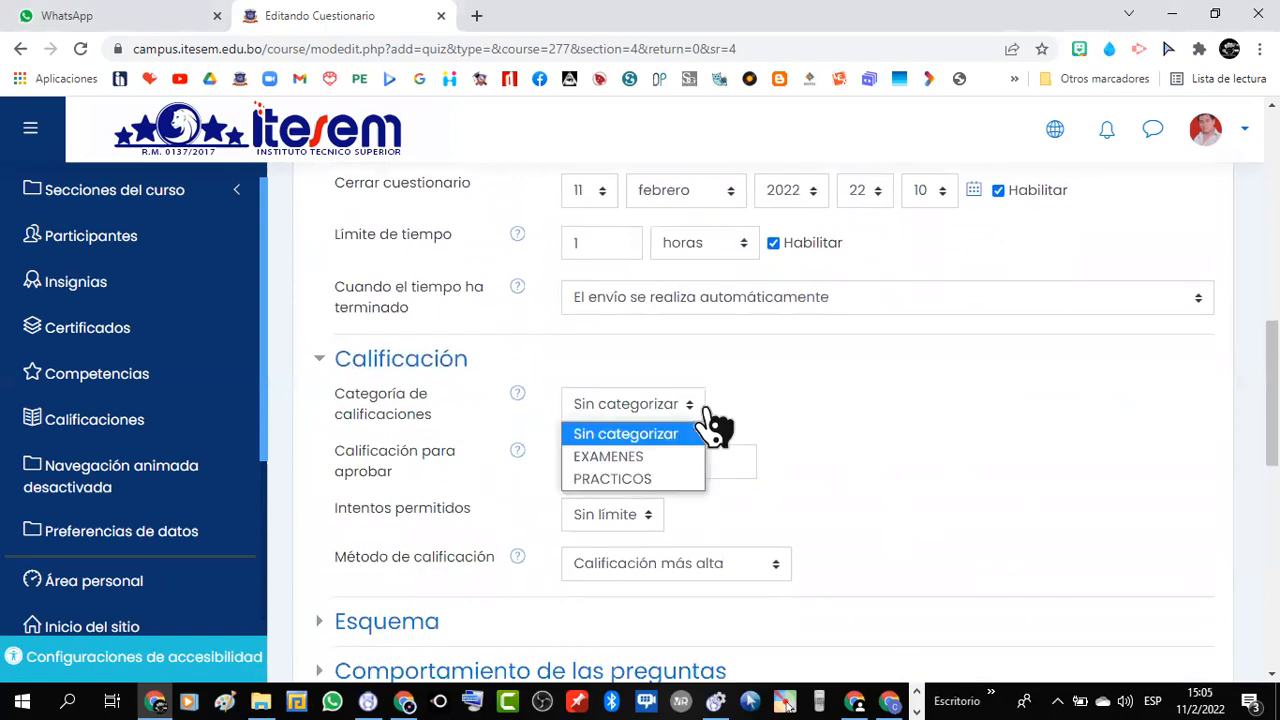
click(667, 450)
scroll(875, 435, down, 2)
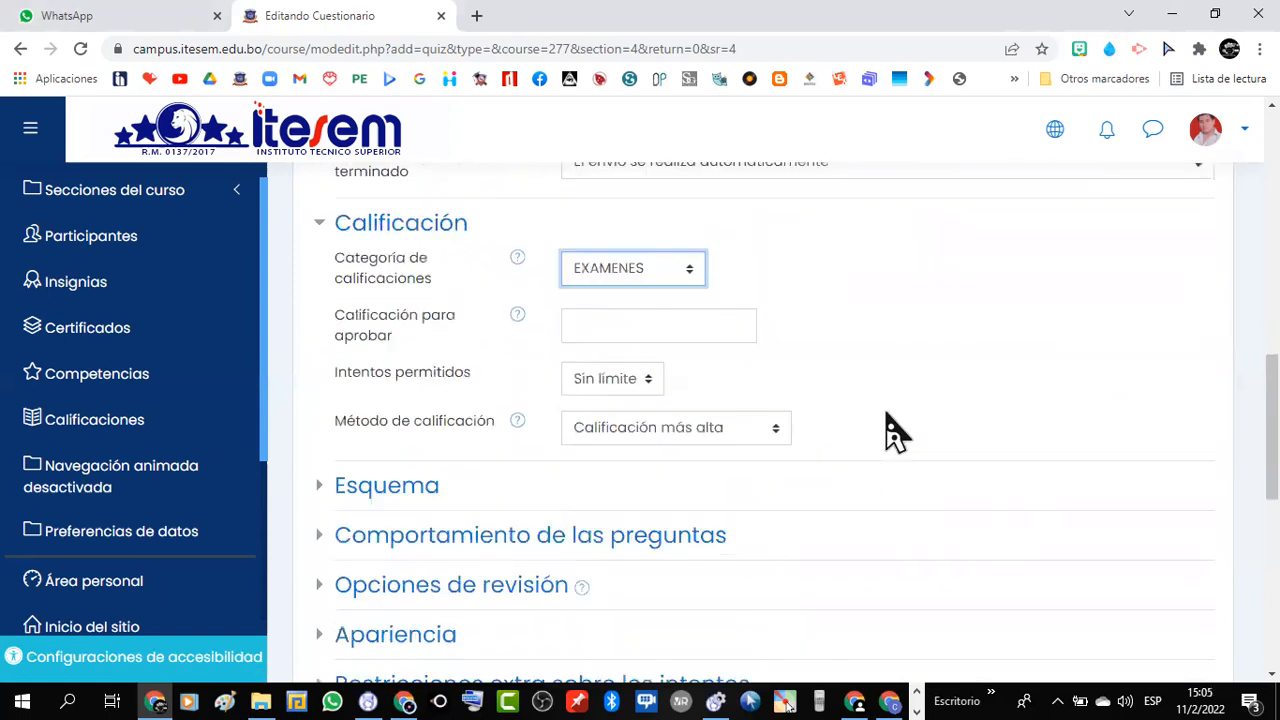
click(648, 330)
click(613, 379)
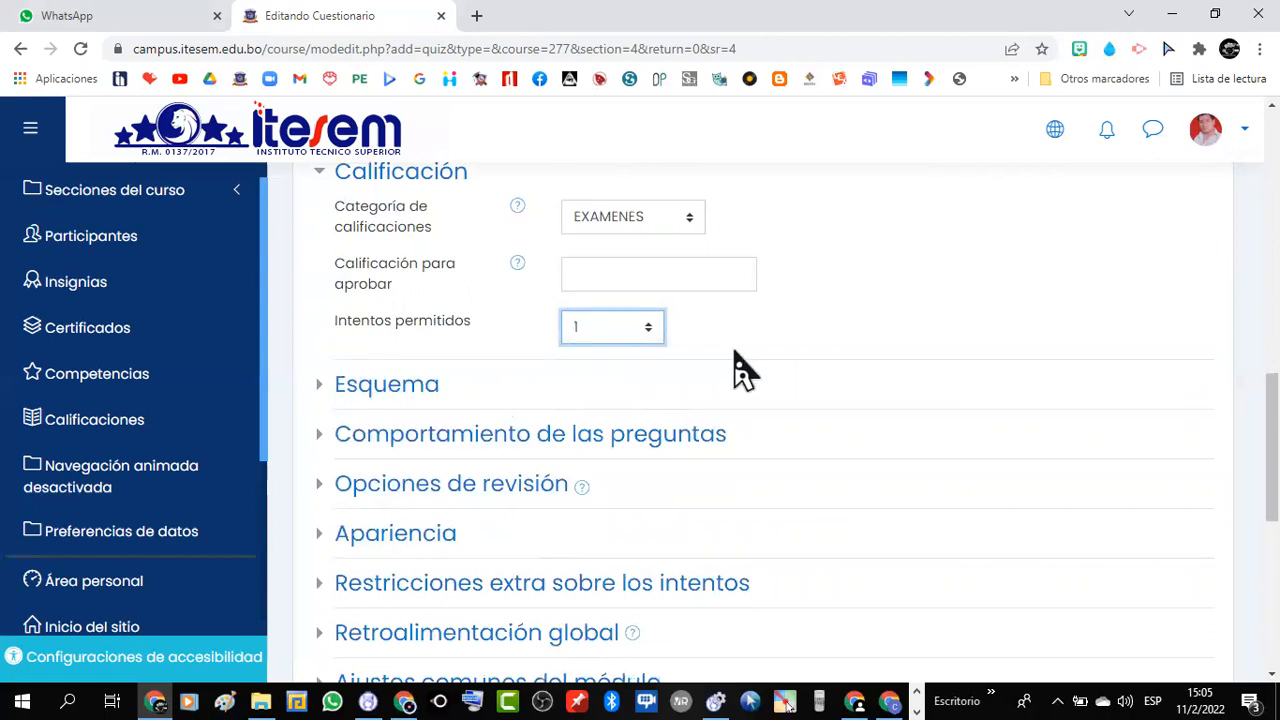
Step: Review the quiz's Esquema and Comportamiento de las preguntas settings
scroll(737, 366, down, 2)
scroll(714, 371, up, 1)
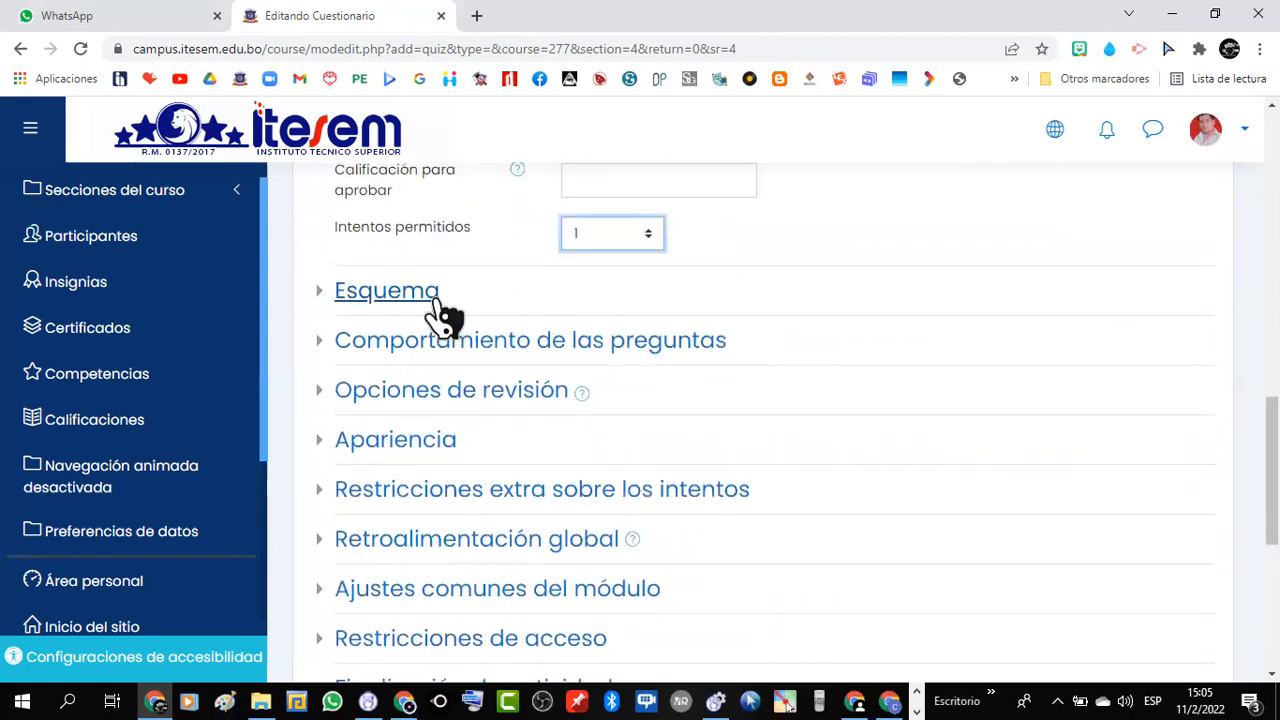
click(430, 293)
scroll(810, 400, down, 1)
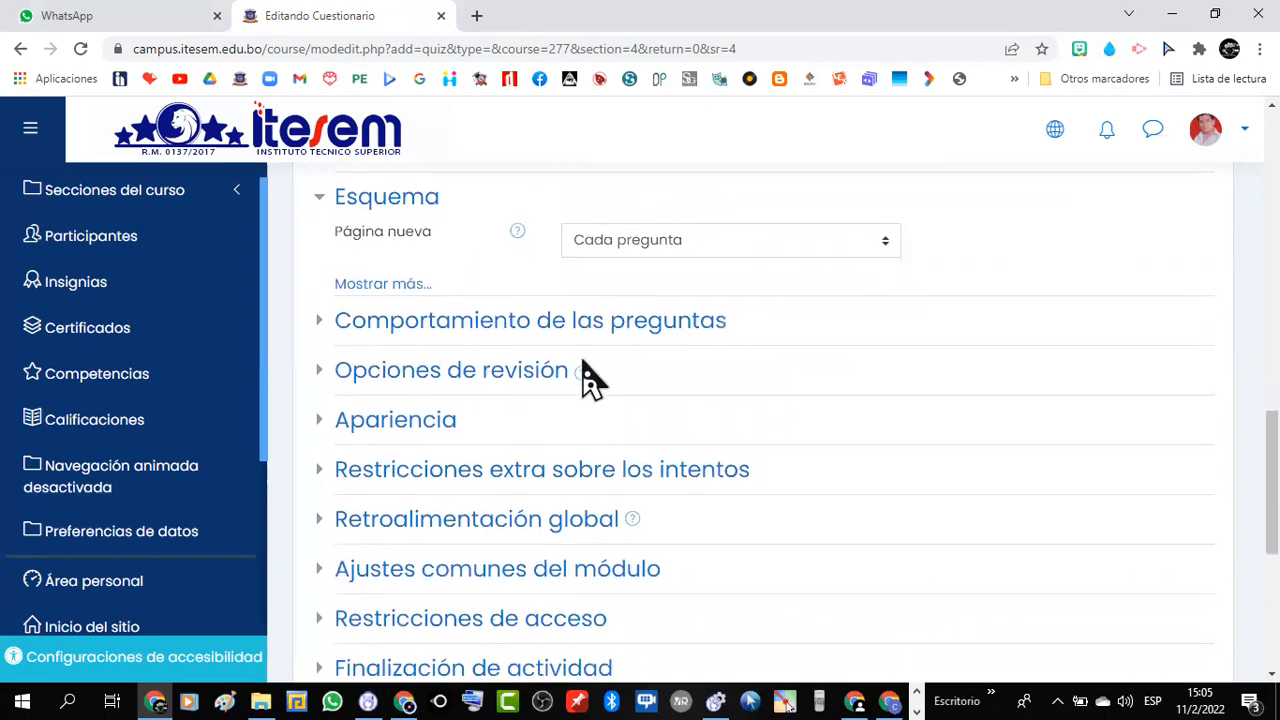
click(501, 333)
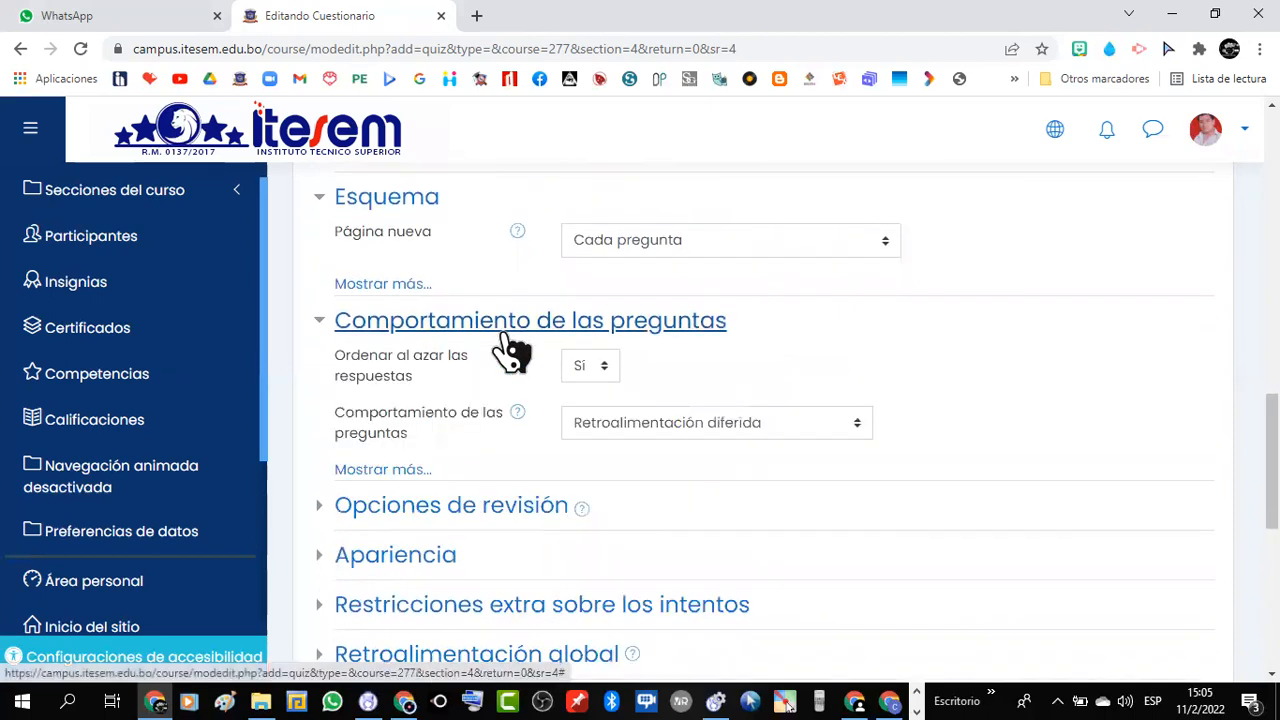
scroll(700, 400, down, 2)
Step: In Opciones de revisión, clear every option except El intento under Inmediatamente después de cada intento
click(449, 325)
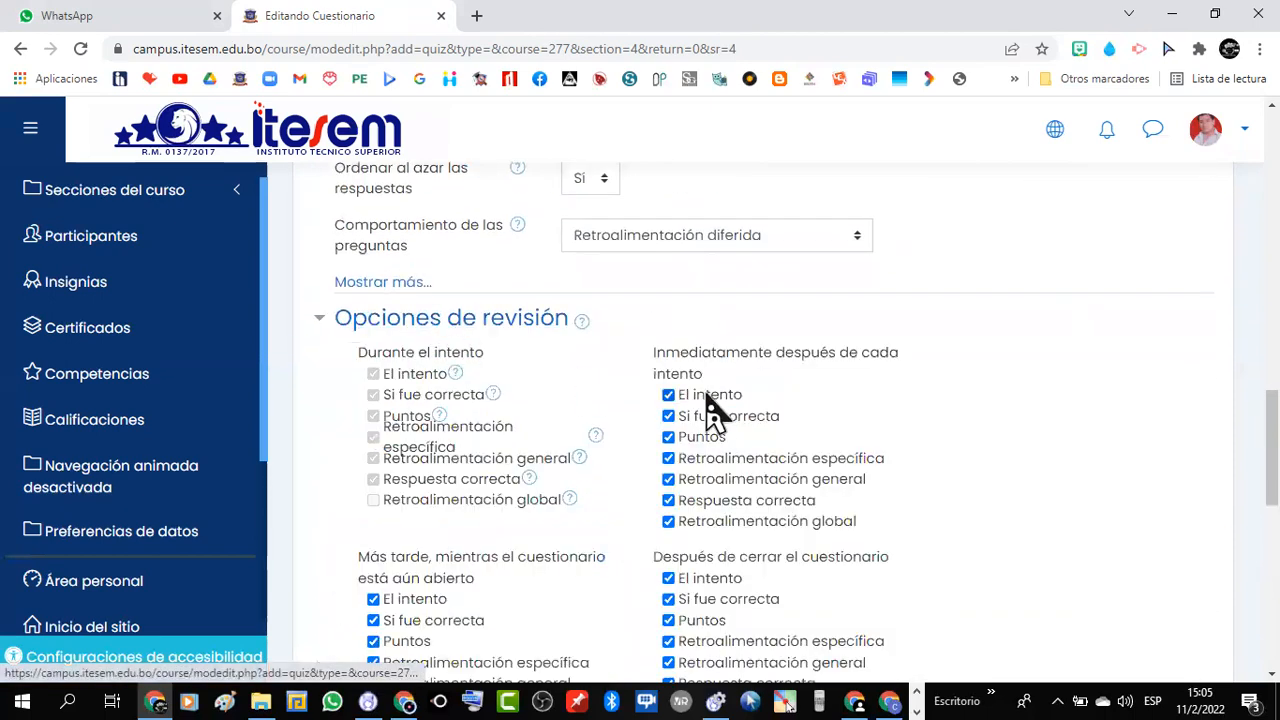
scroll(815, 425, down, 1)
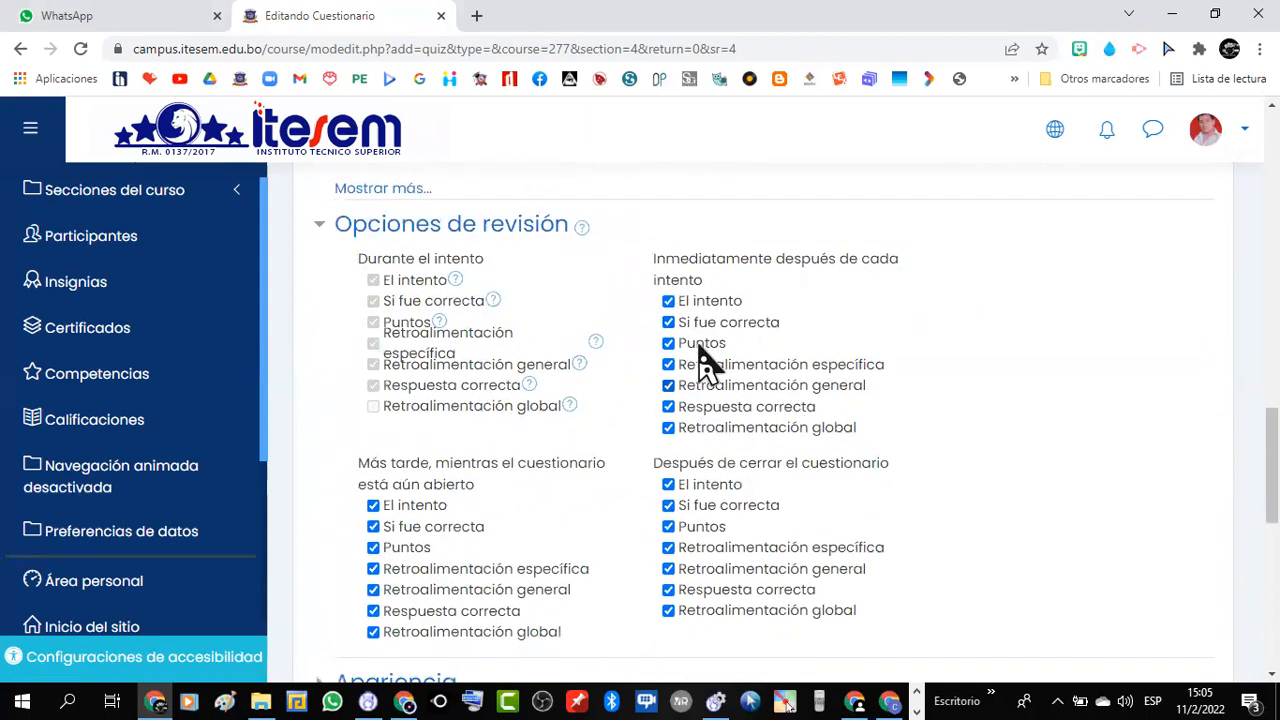
click(668, 344)
click(668, 386)
click(668, 428)
Step: Clear every review option except El intento under Más tarde, mientras el cuestionario está aún abierto
scroll(457, 442, down, 1)
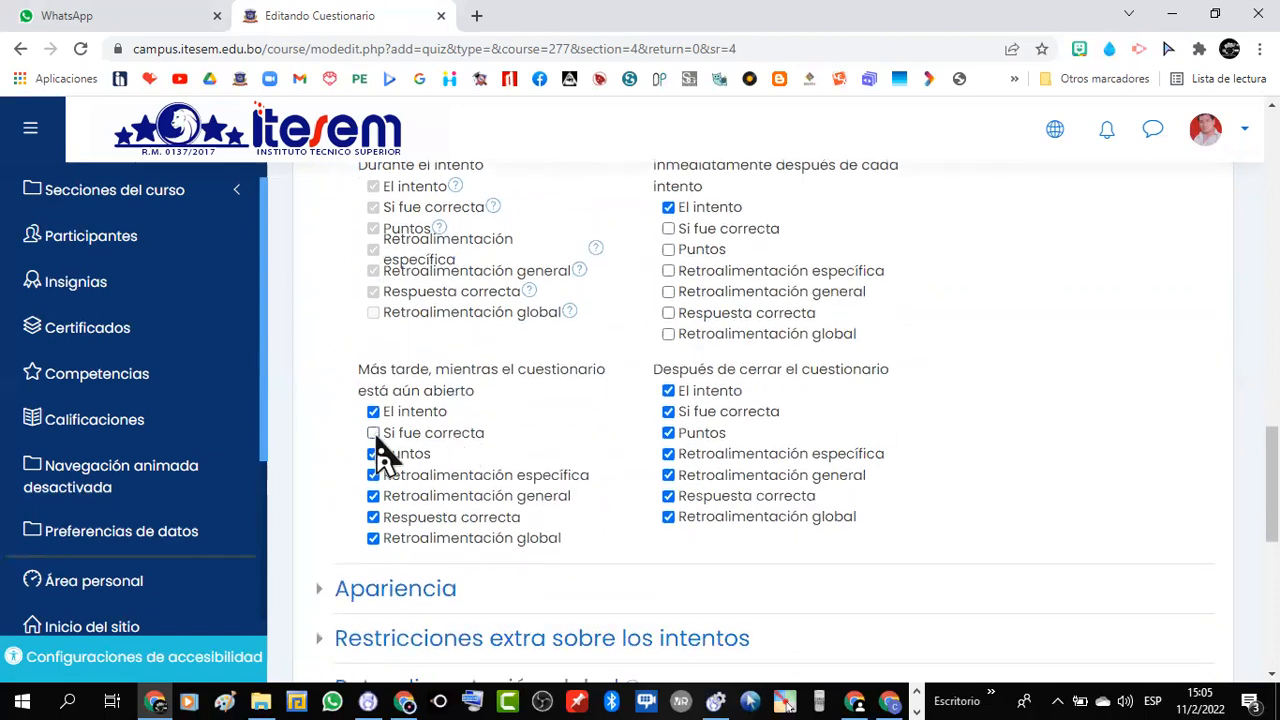
click(373, 456)
click(373, 475)
click(373, 496)
click(373, 517)
click(373, 539)
scroll(880, 468, up, 1)
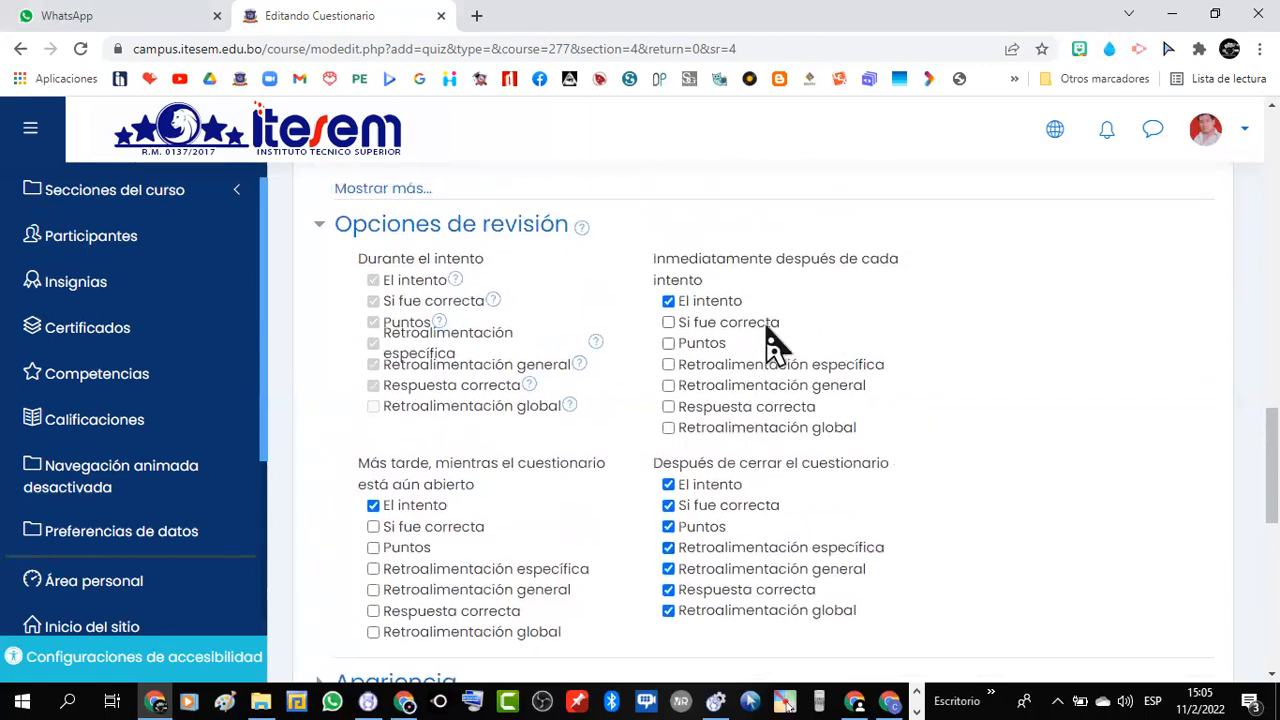
Step: Review the quiz's Apariencia settings, and save the quiz and return to the course
scroll(514, 480, down, 3)
scroll(510, 480, down, 1)
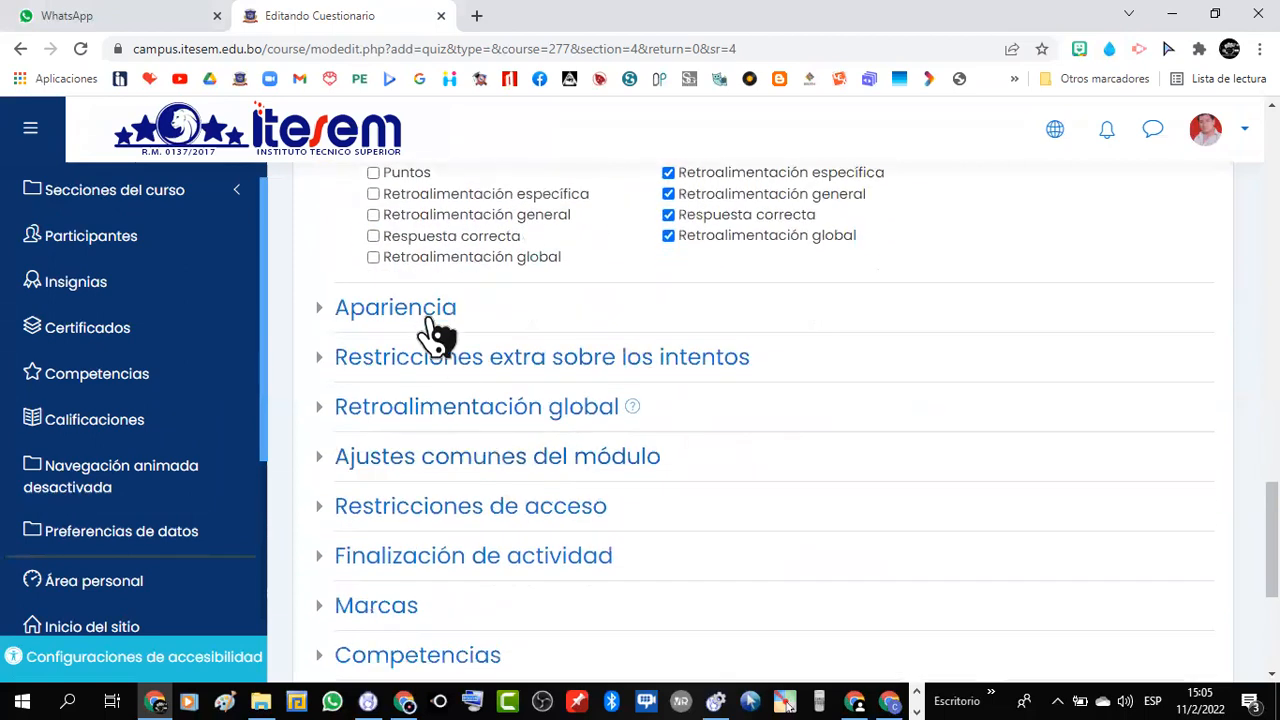
click(420, 310)
scroll(790, 435, down, 4)
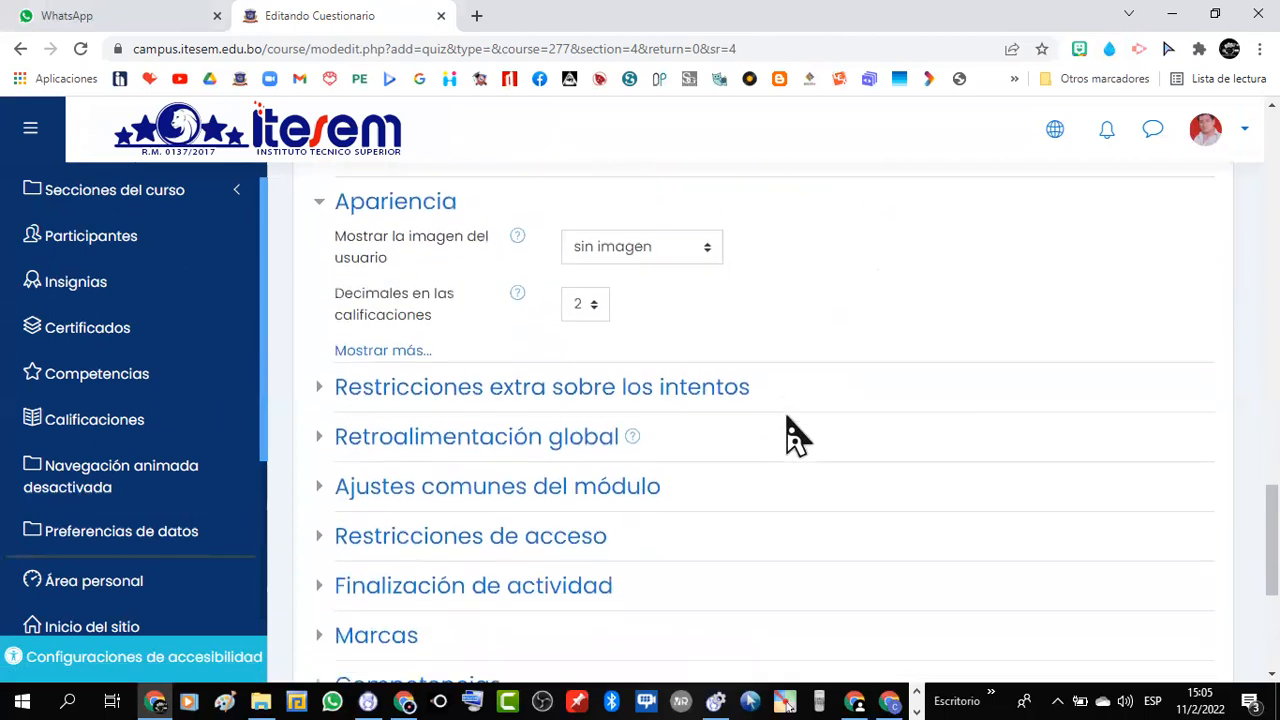
scroll(686, 437, up, 2)
scroll(749, 457, down, 2)
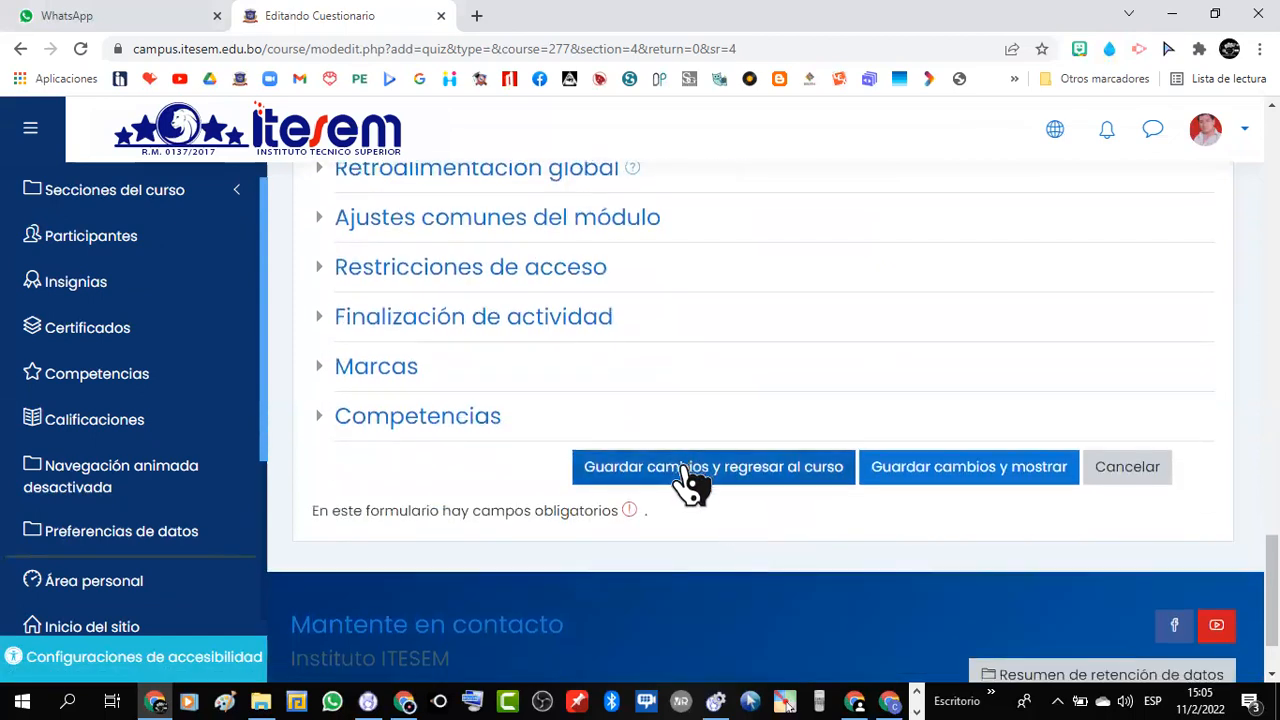
click(676, 470)
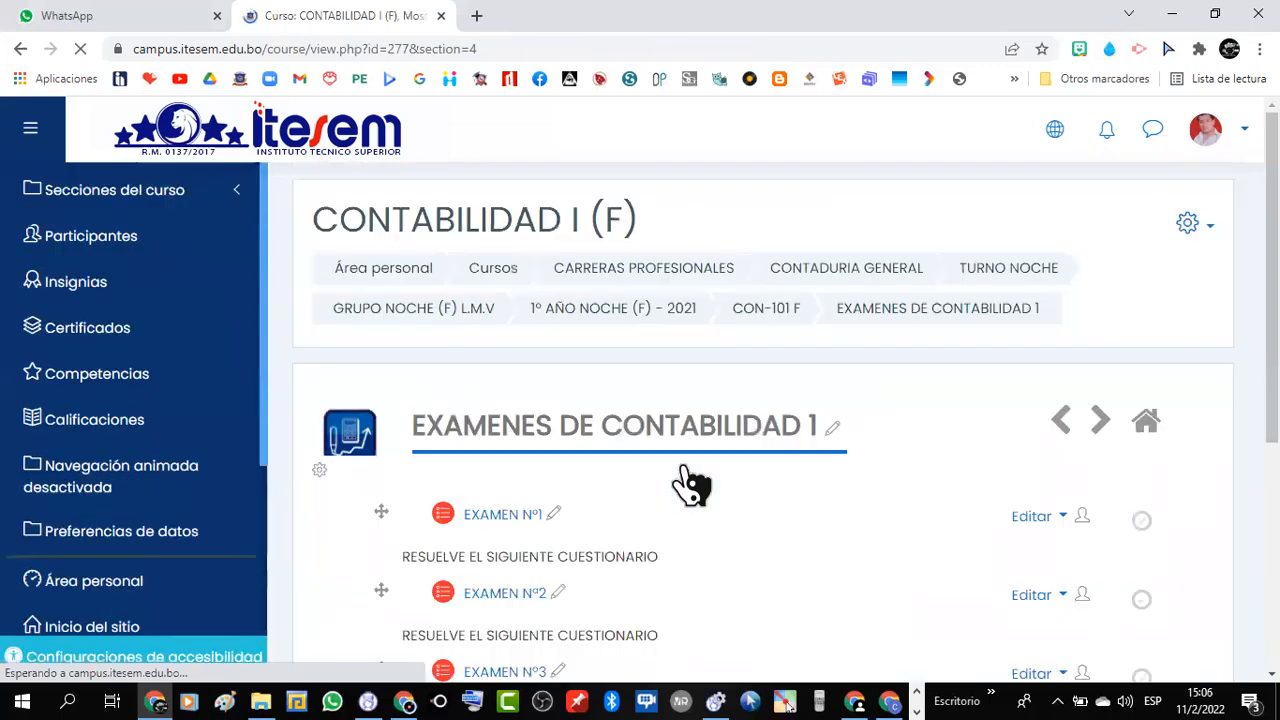
Step: Open EXAMEN Nº3 from the exams section and go to editing its questions
scroll(678, 490, down, 2)
click(504, 486)
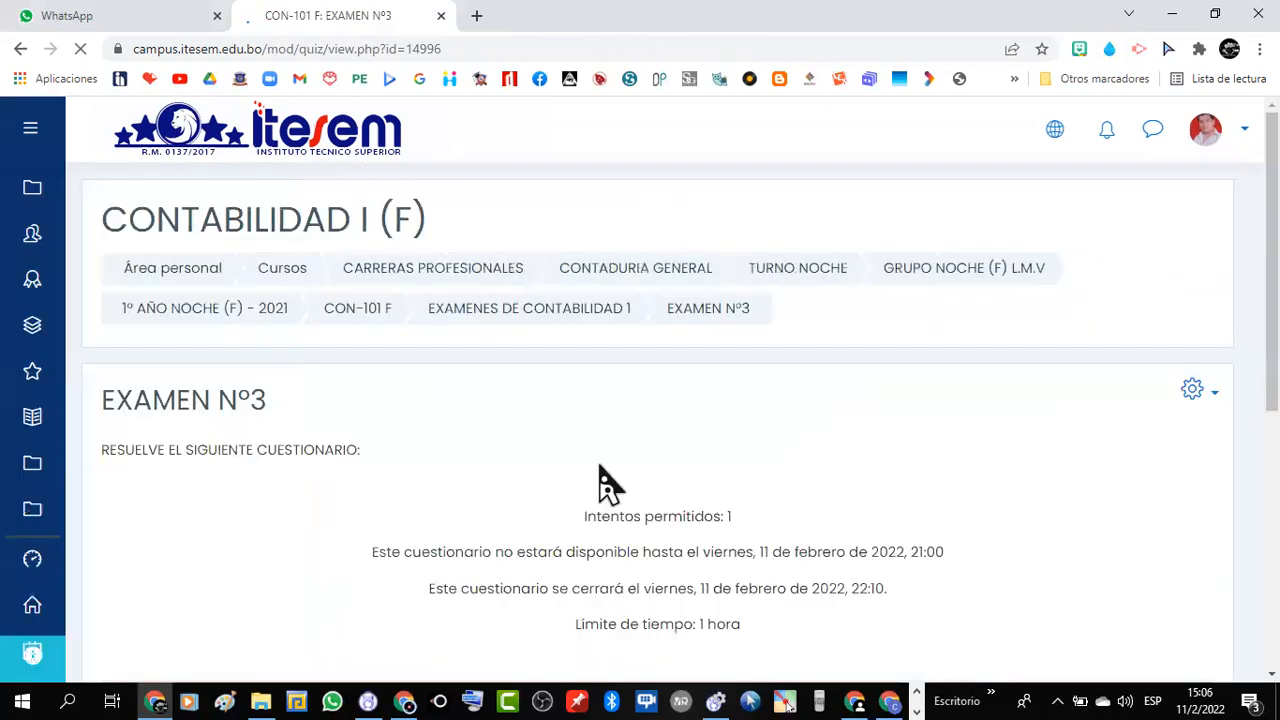
scroll(757, 434, down, 2)
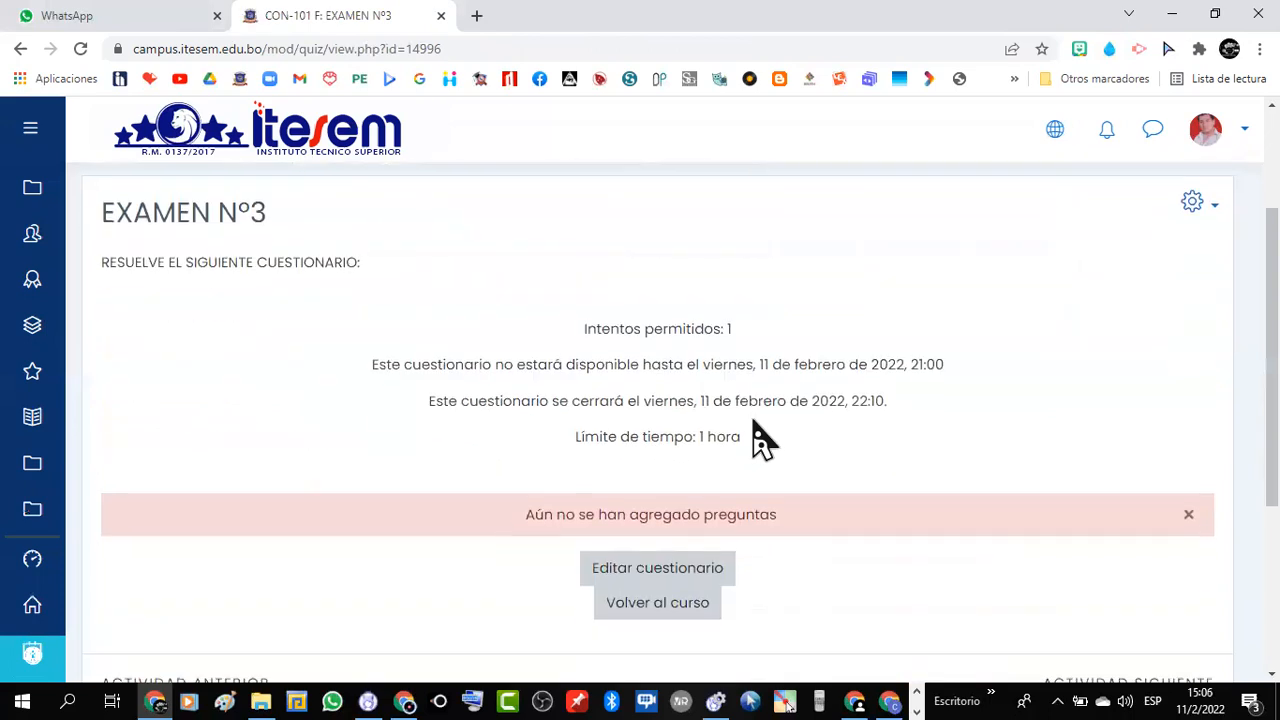
click(698, 578)
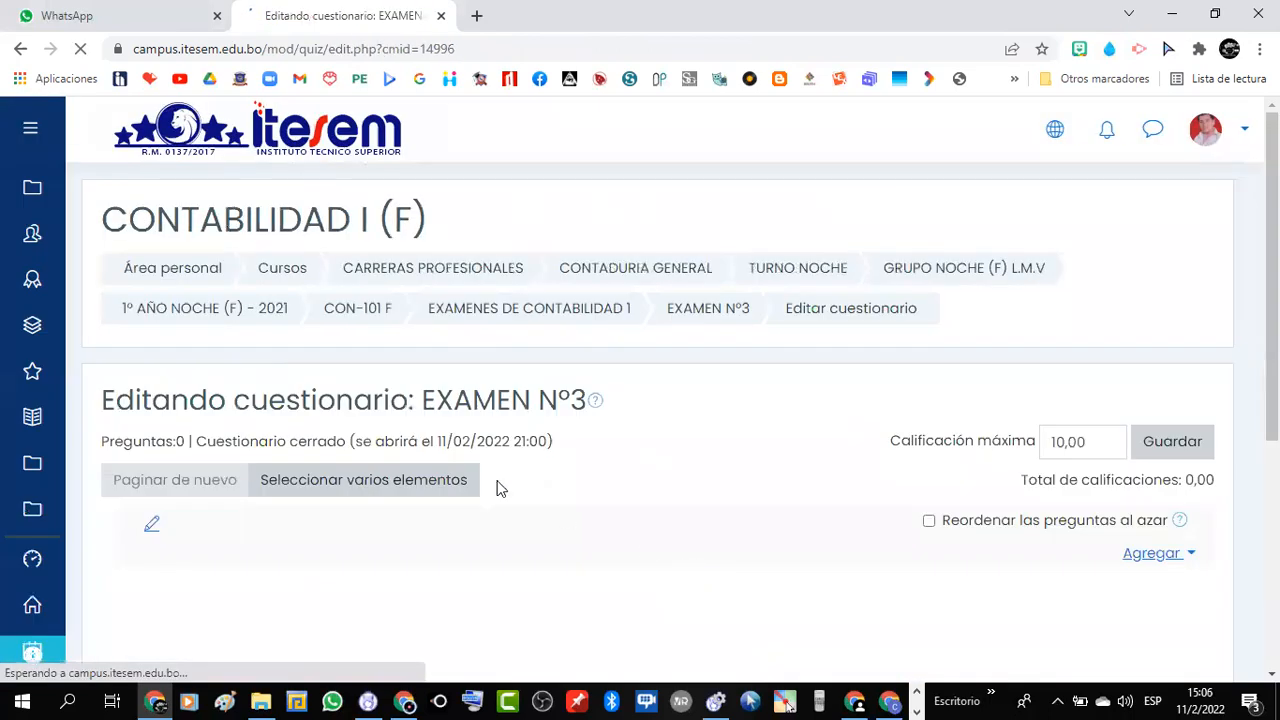
Step: Set and save a maximum grade of 30 for the quiz and enable random reordering of its questions
scroll(686, 456, down, 2)
scroll(814, 409, up, 1)
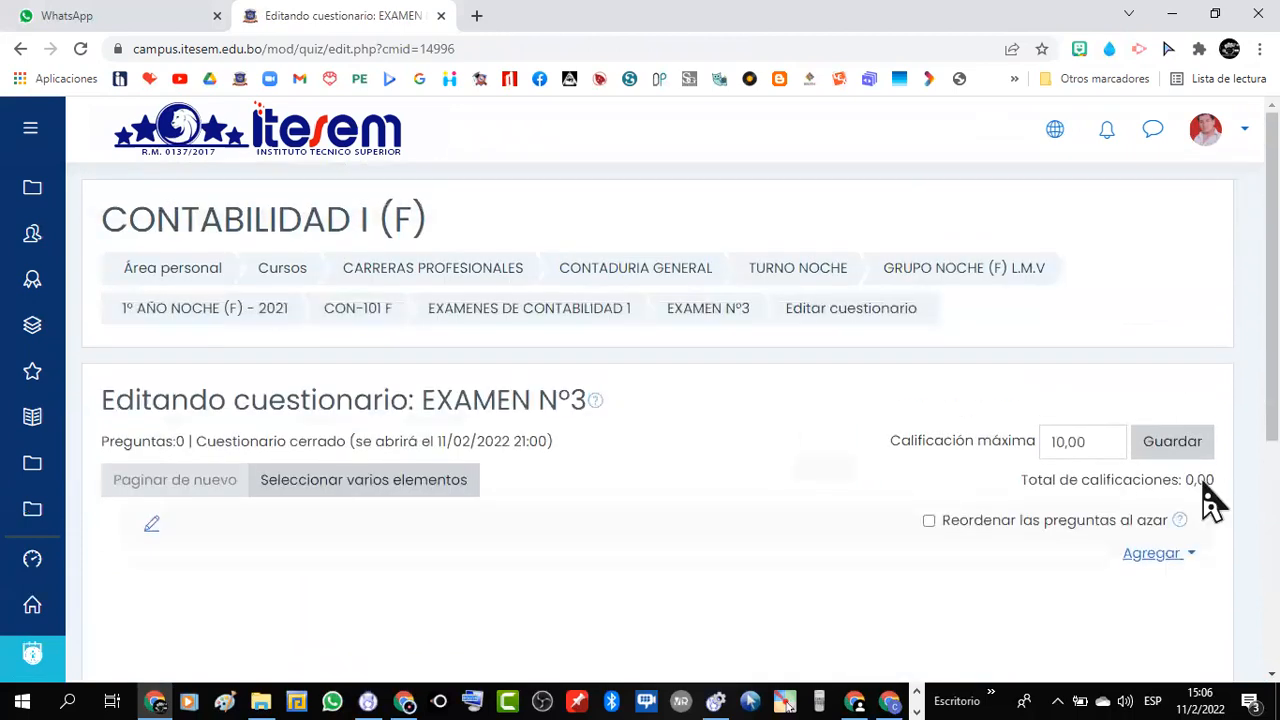
drag(1102, 355, 1005, 354)
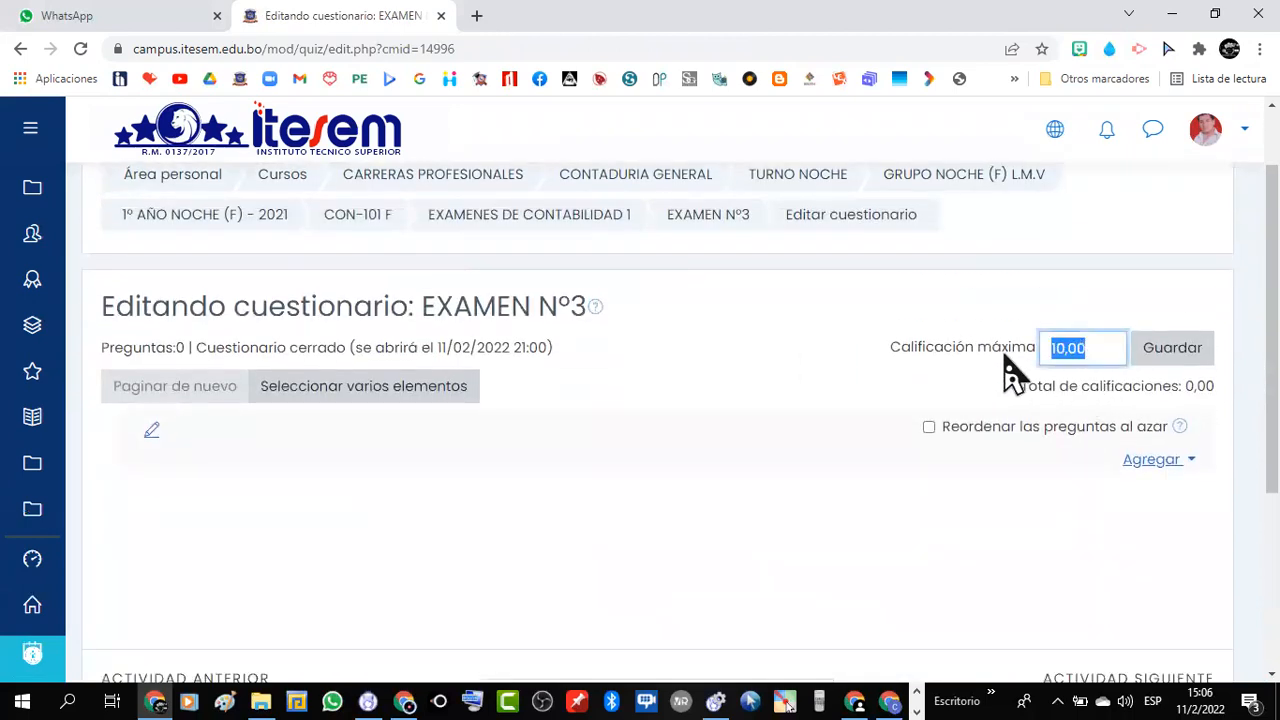
text(30)
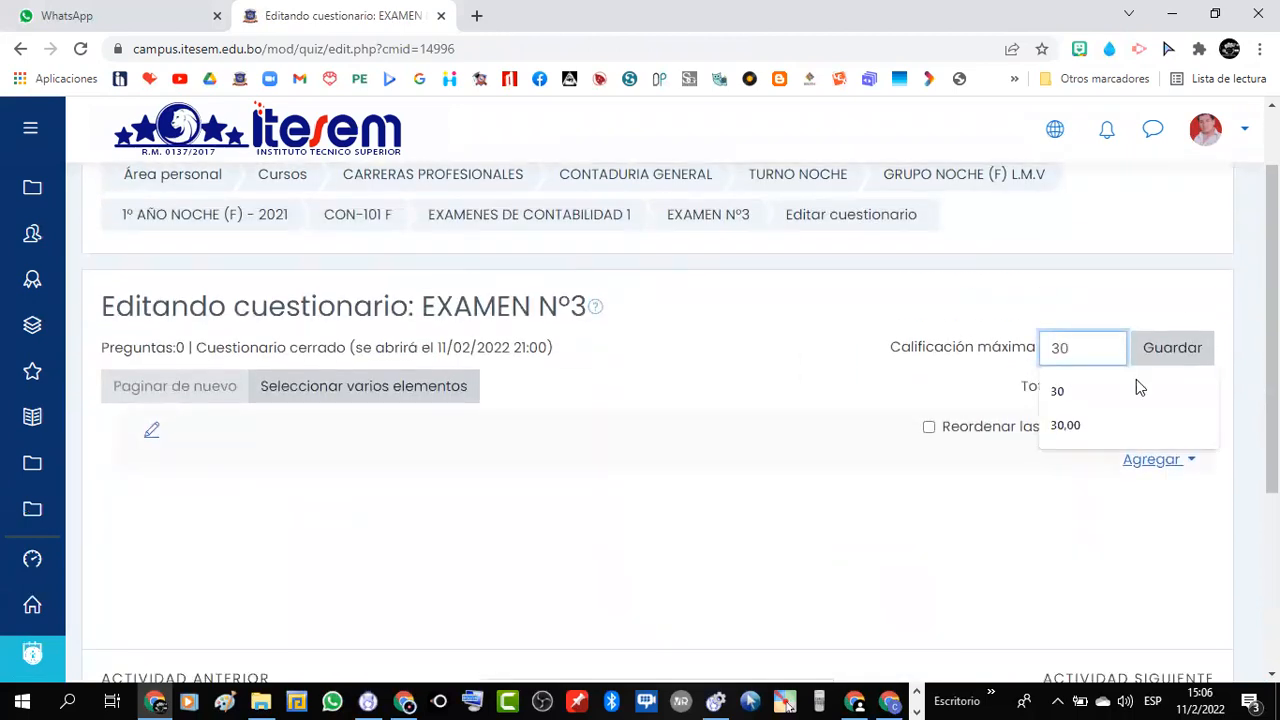
click(1192, 364)
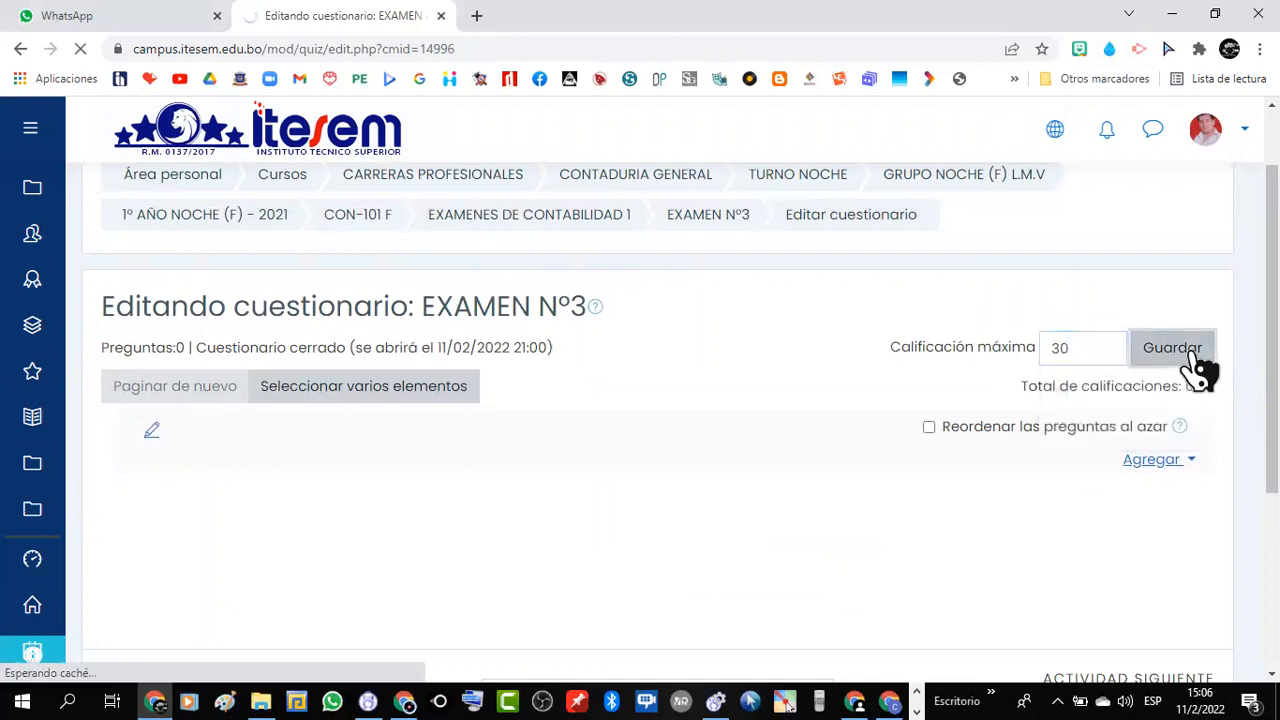
scroll(1000, 385, down, 2)
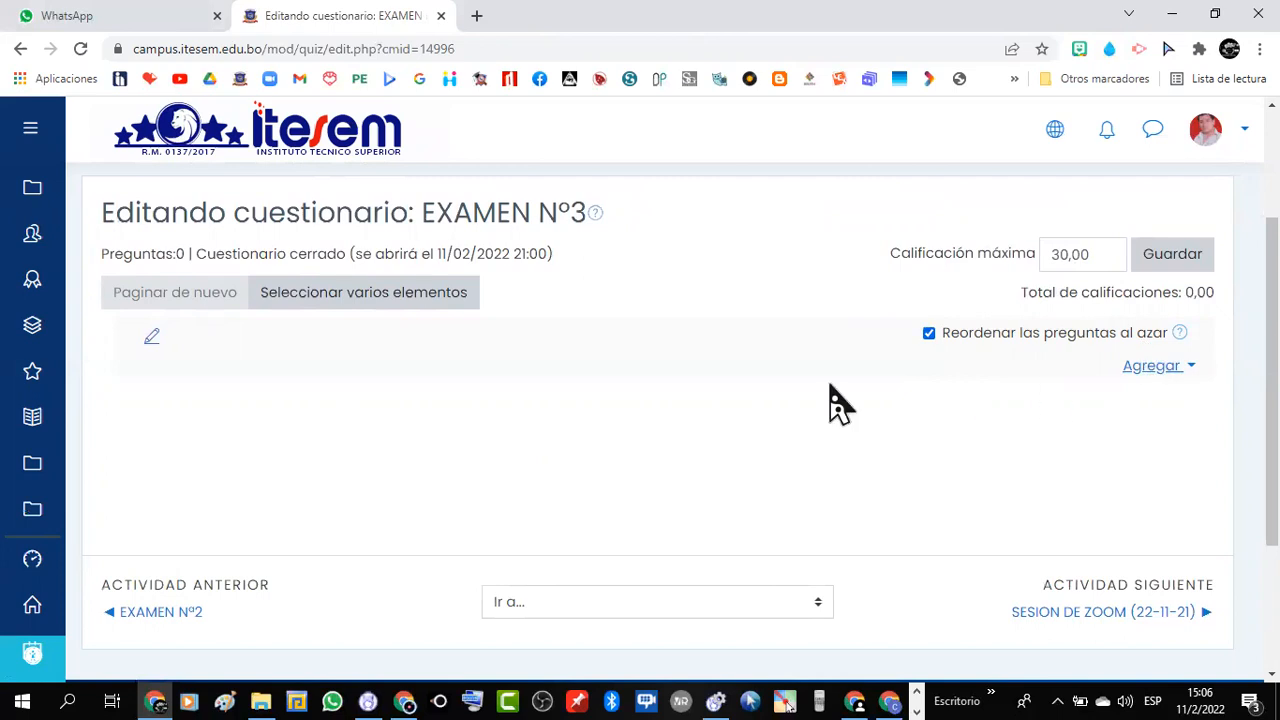
Step: View the existing categories offered for adding a random question, and close the dialog without adding one
click(1155, 368)
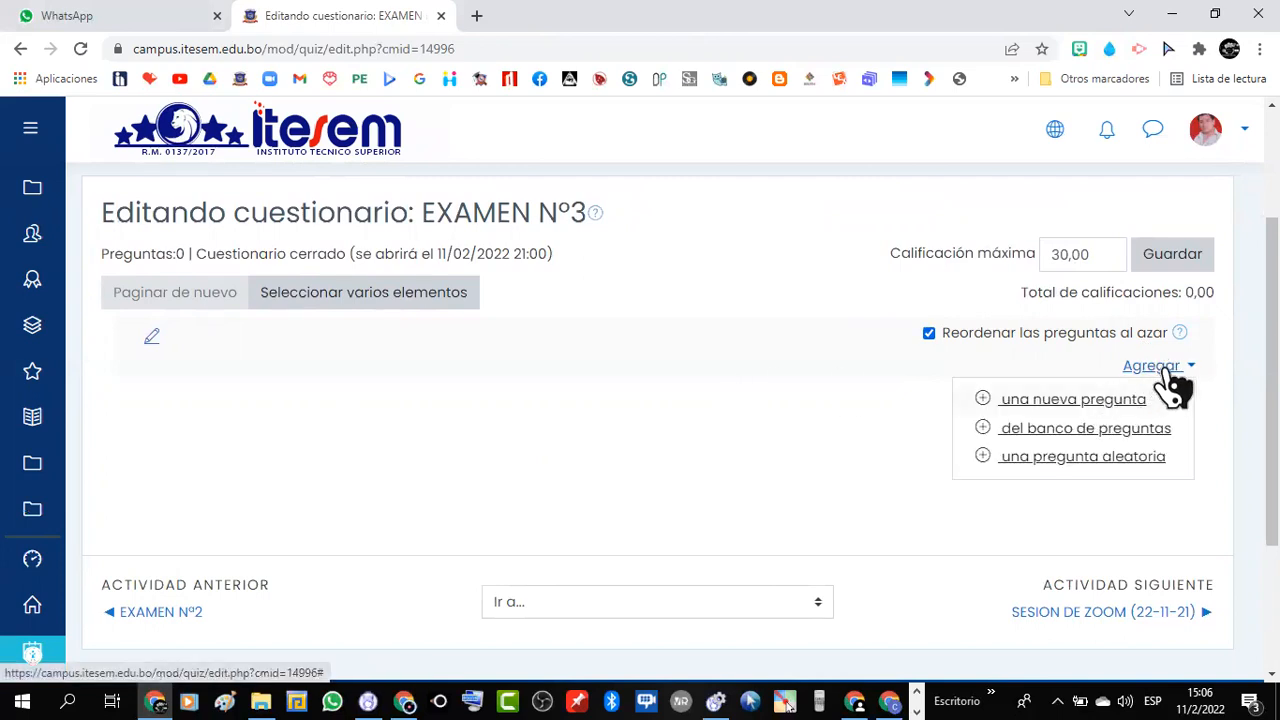
click(1055, 460)
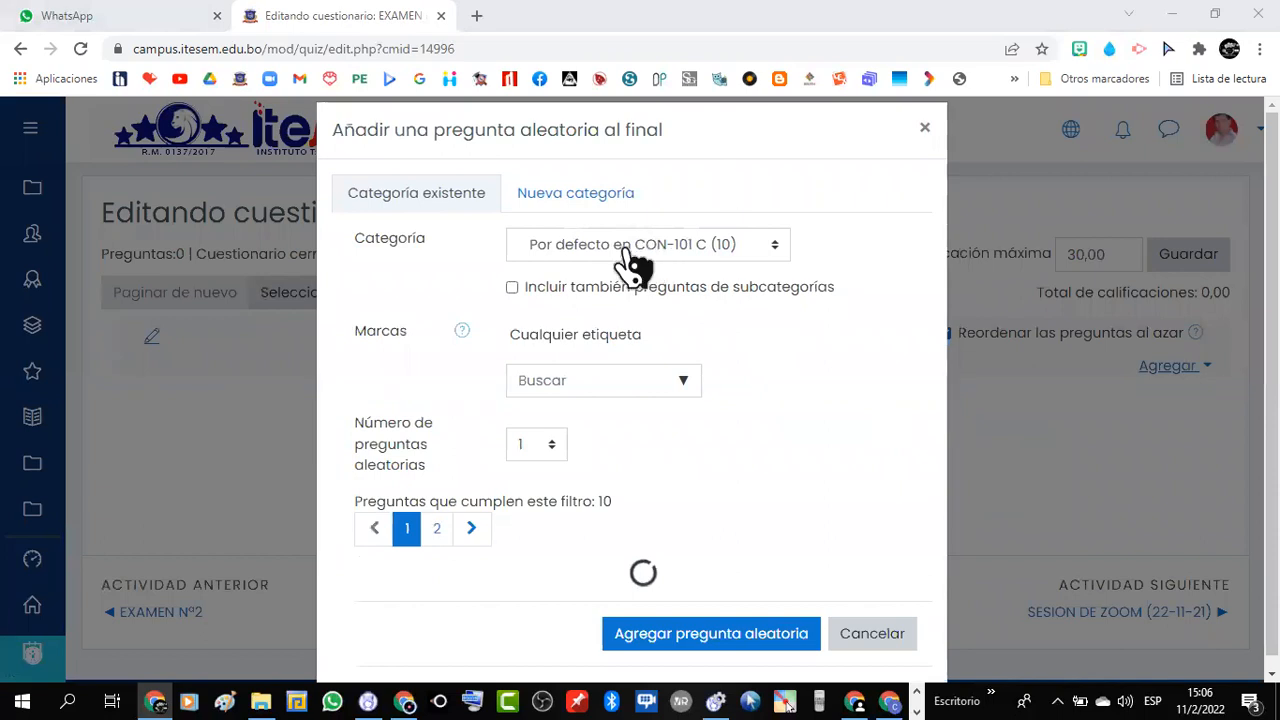
click(779, 250)
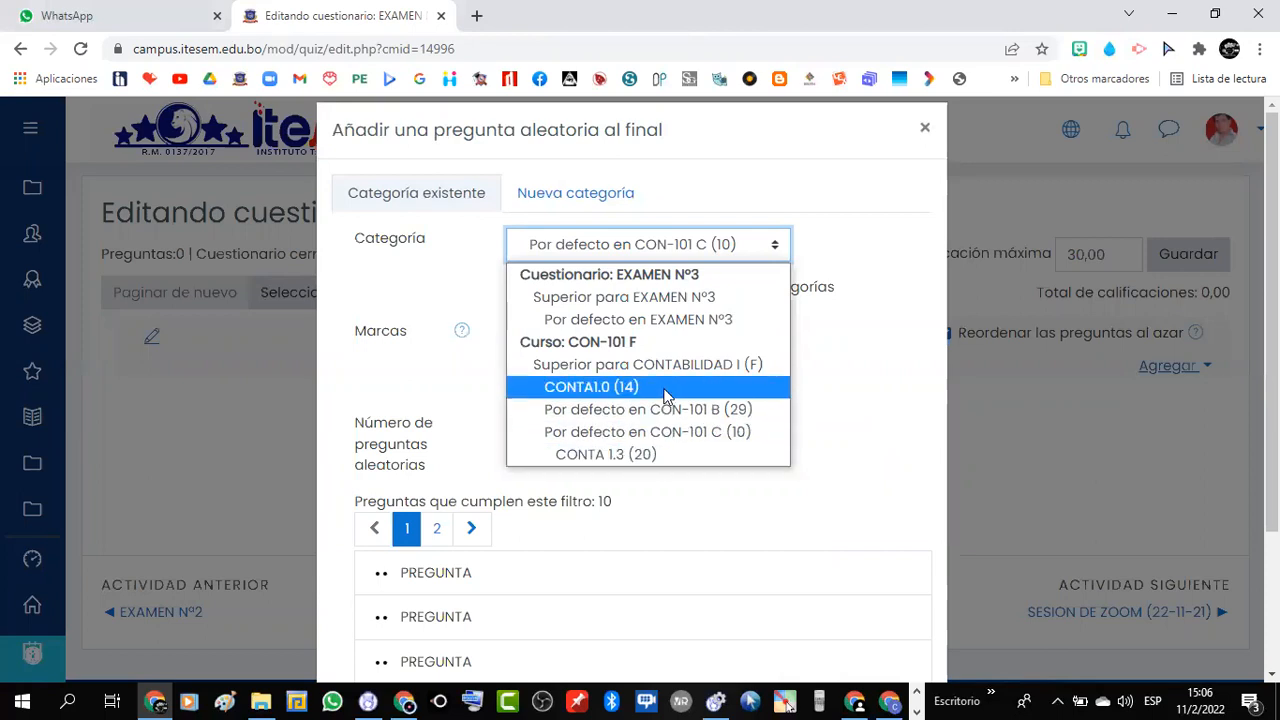
click(925, 130)
click(925, 130)
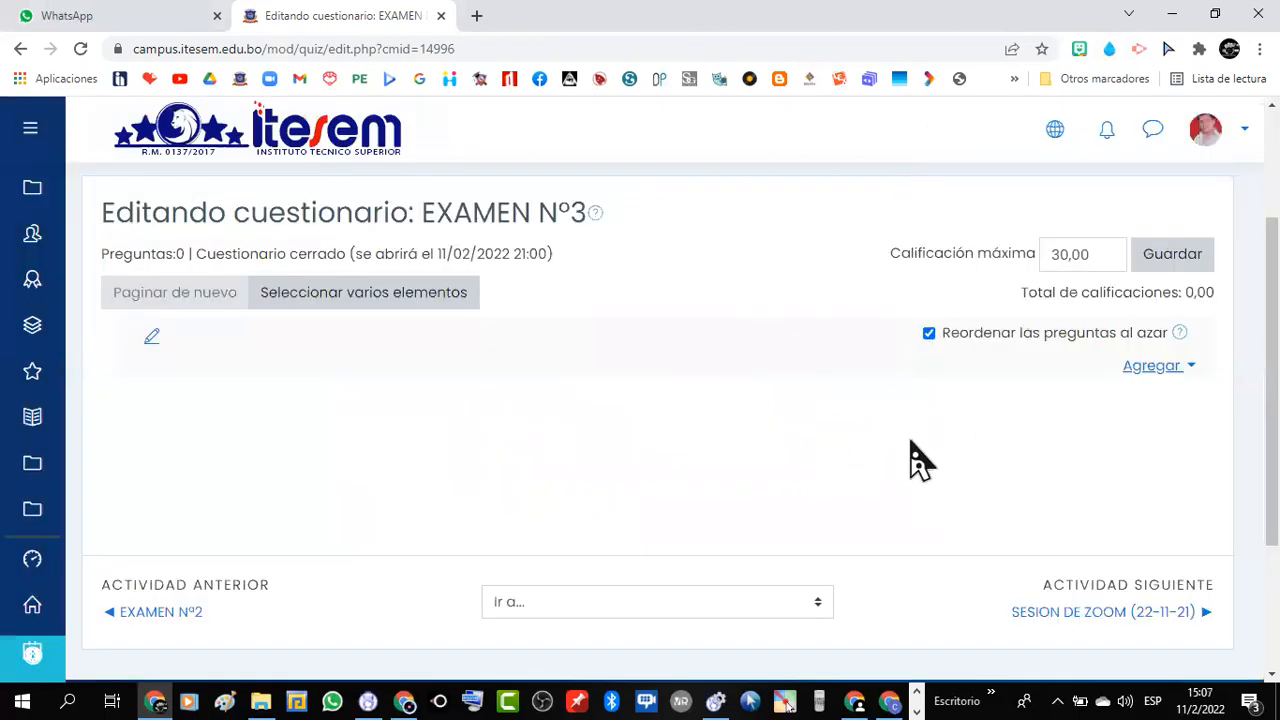
Step: Return to the CON-101 F course and open the questions of its question bank through the full course administration
scroll(840, 461, up, 1)
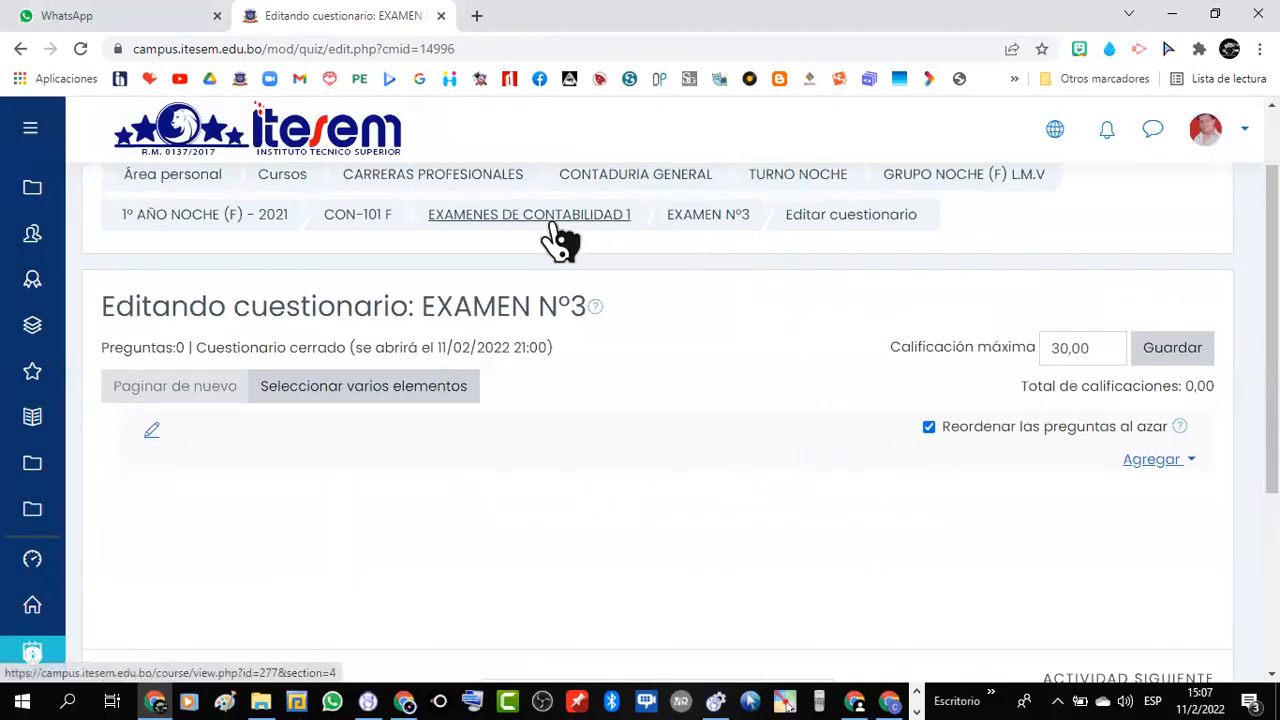
click(357, 216)
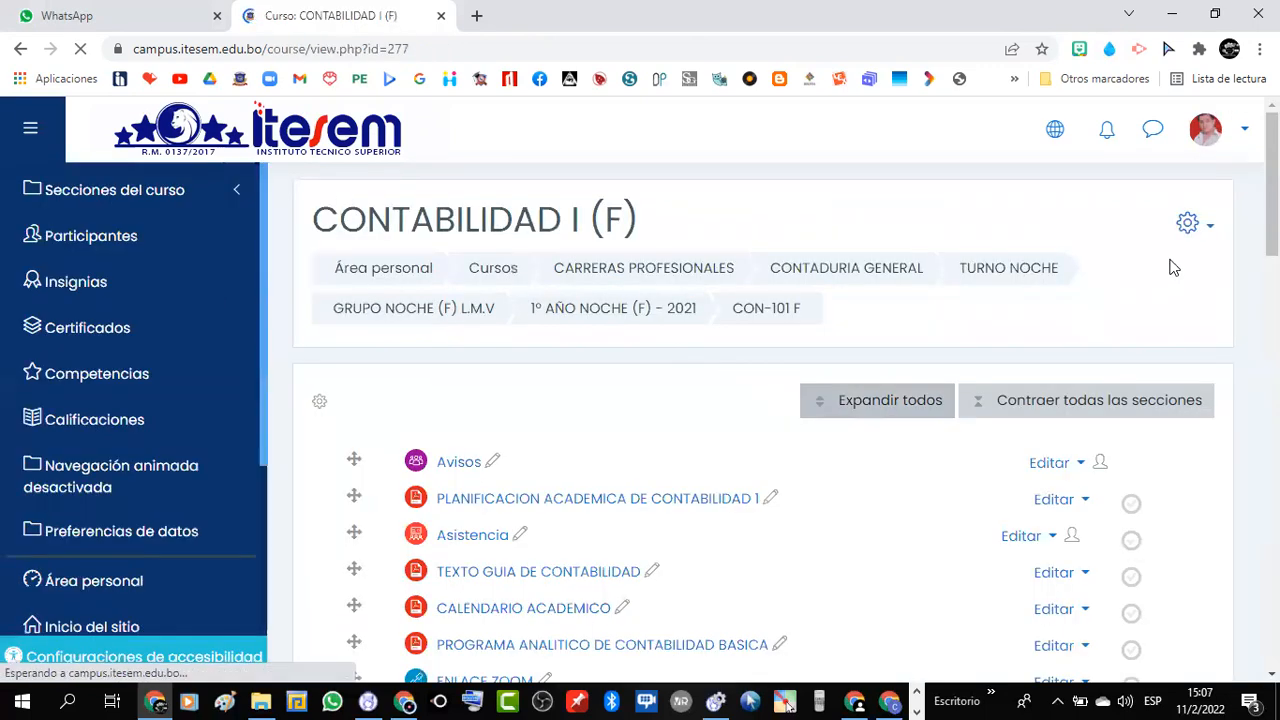
click(1198, 232)
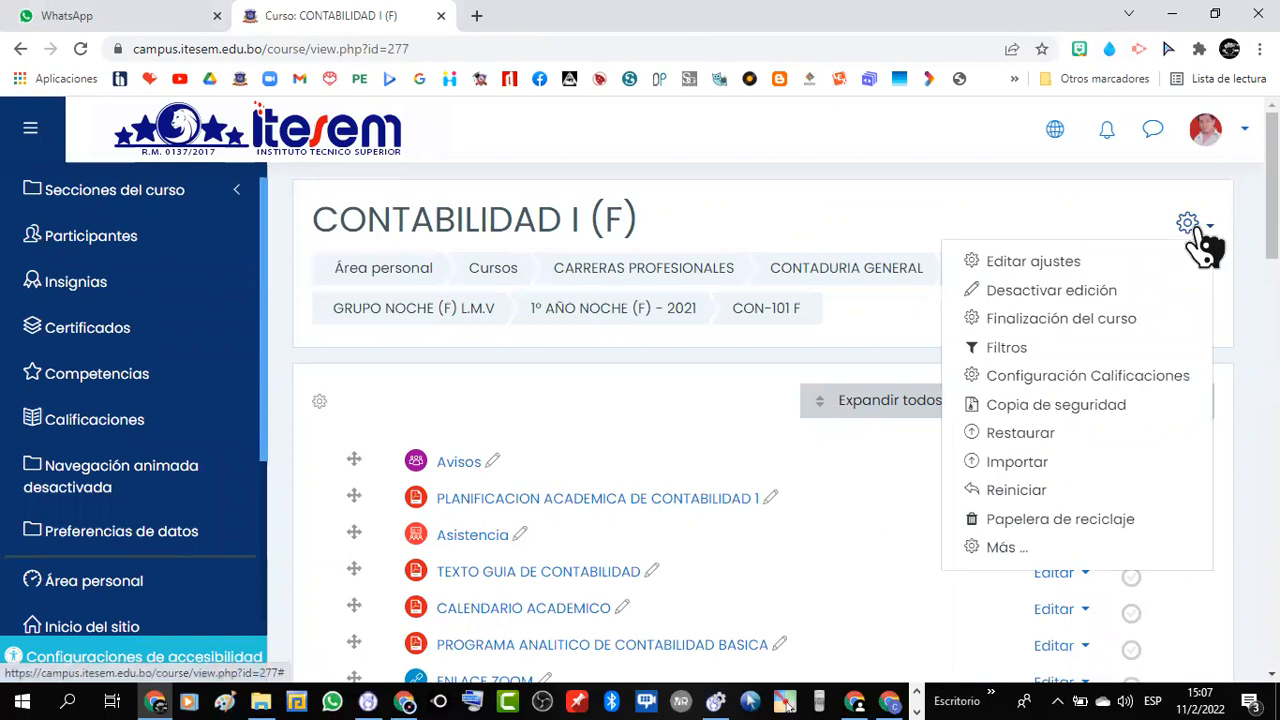
click(1000, 550)
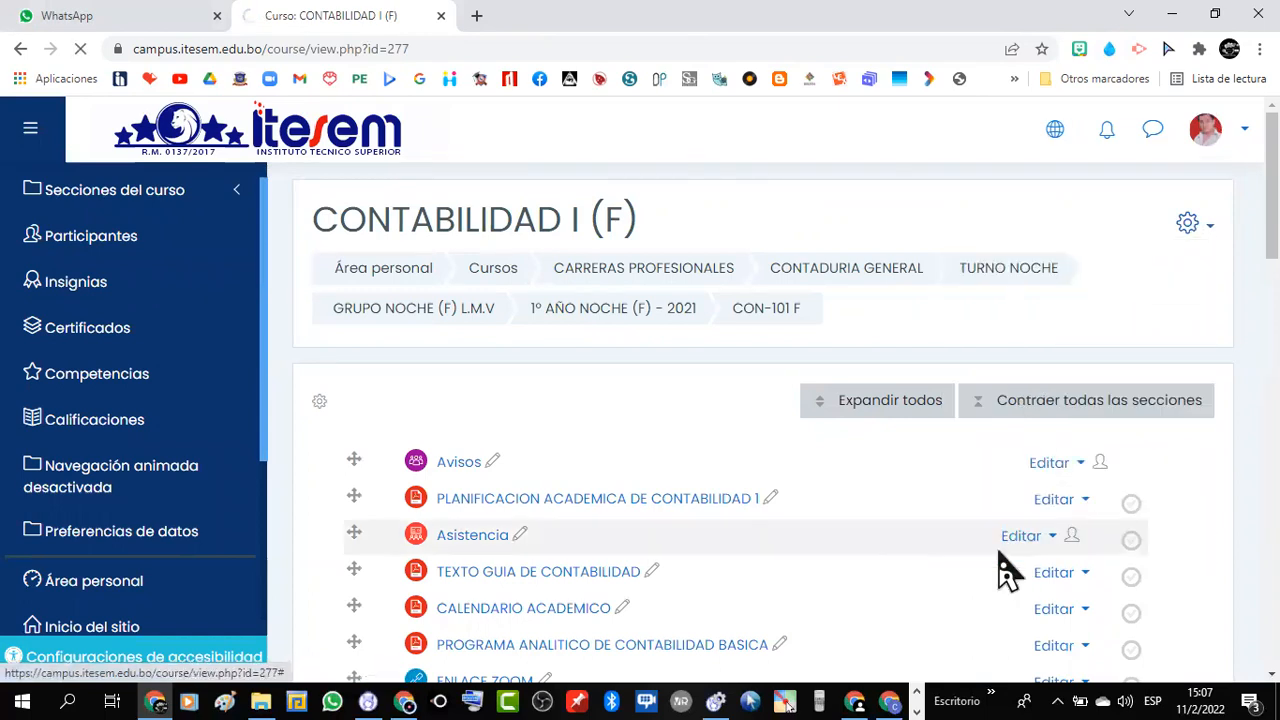
scroll(740, 460, down, 2)
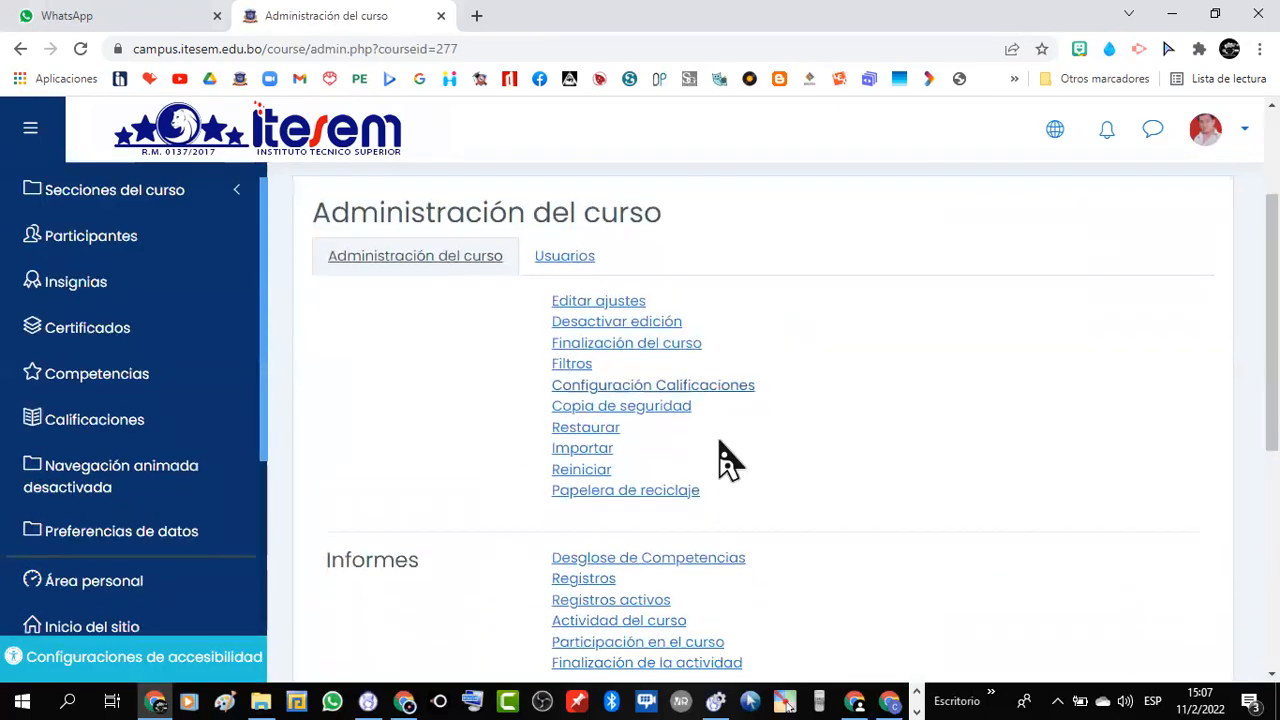
scroll(730, 458, down, 4)
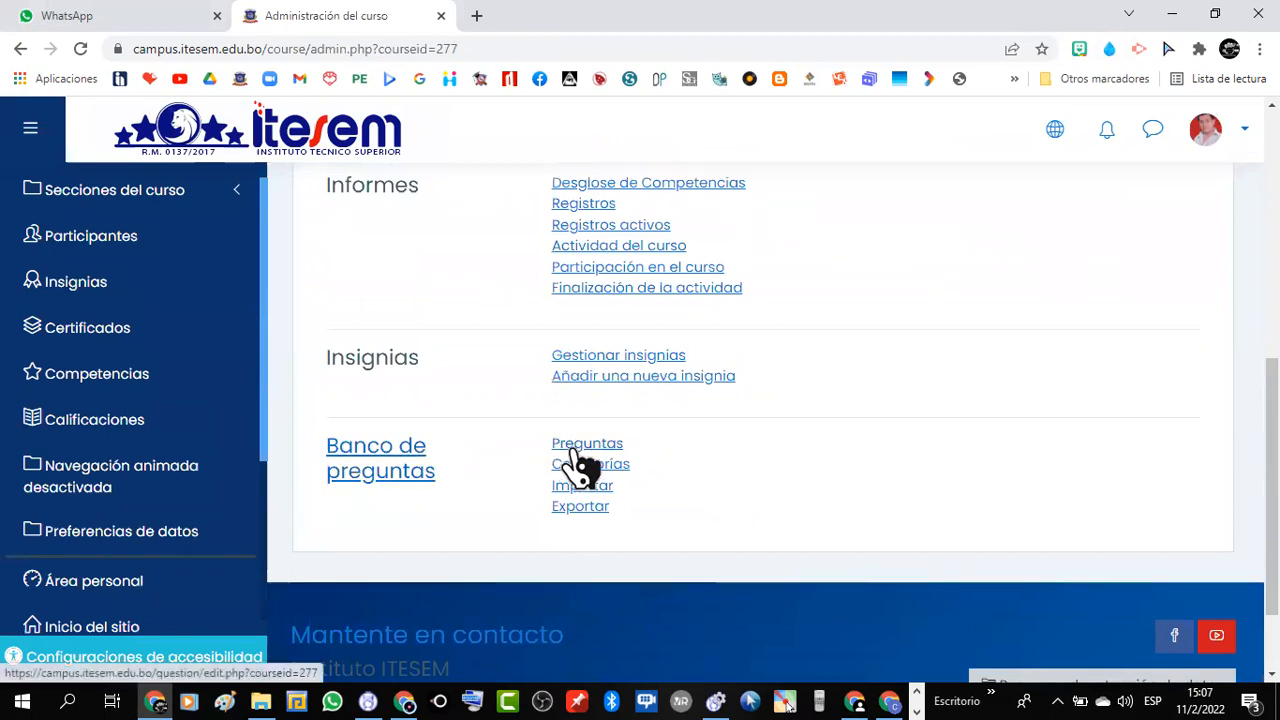
click(580, 462)
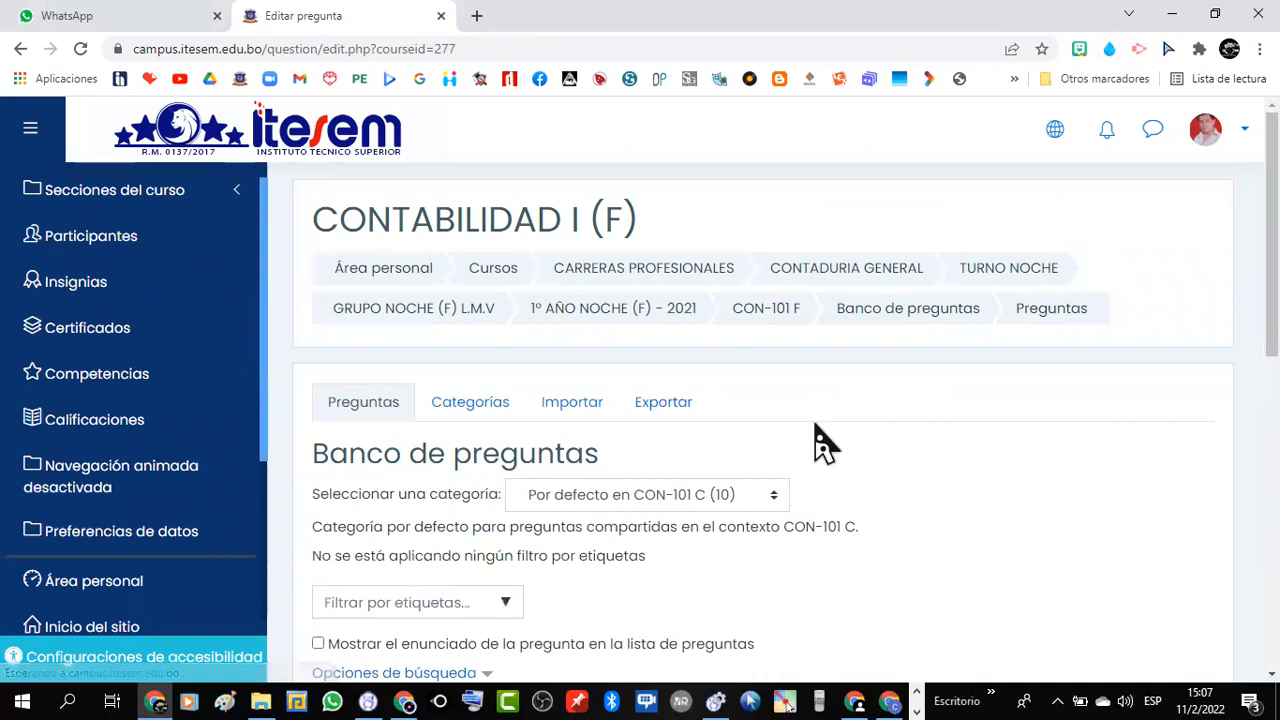
Step: Check the question bank's list of categories and open the page for editing categories
scroll(841, 450, down, 2)
click(777, 323)
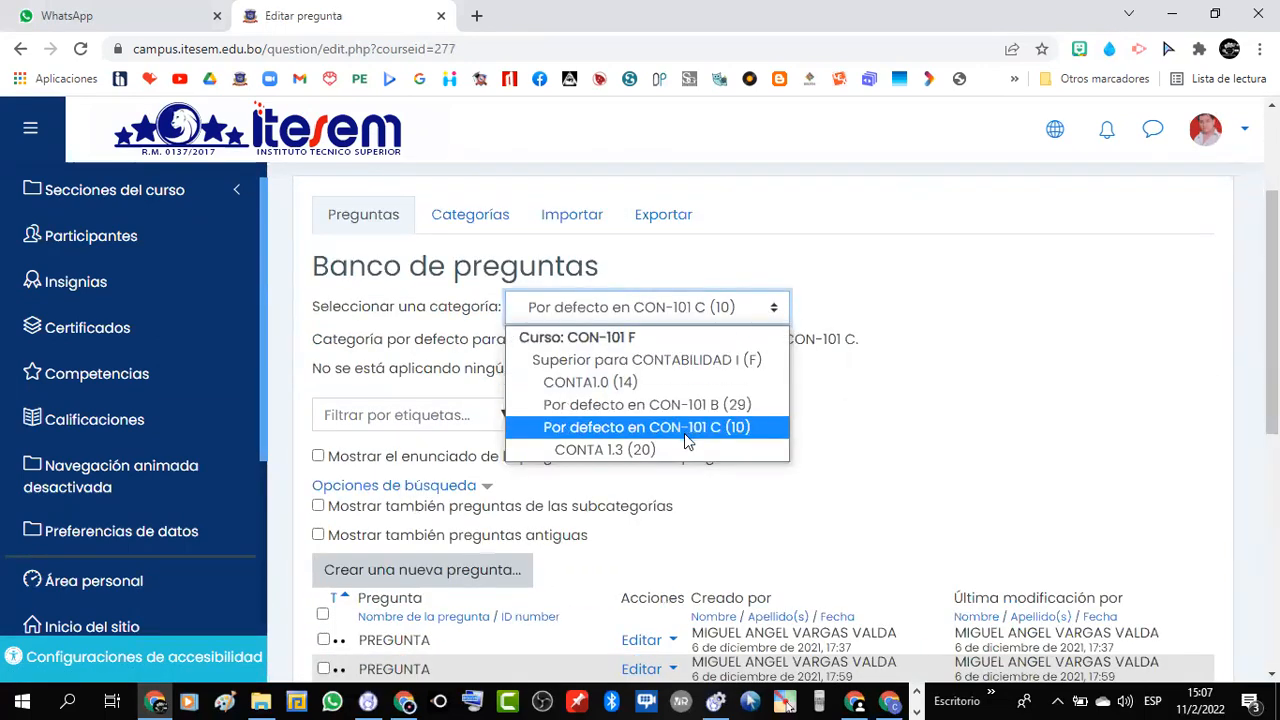
click(886, 423)
scroll(886, 423, up, 2)
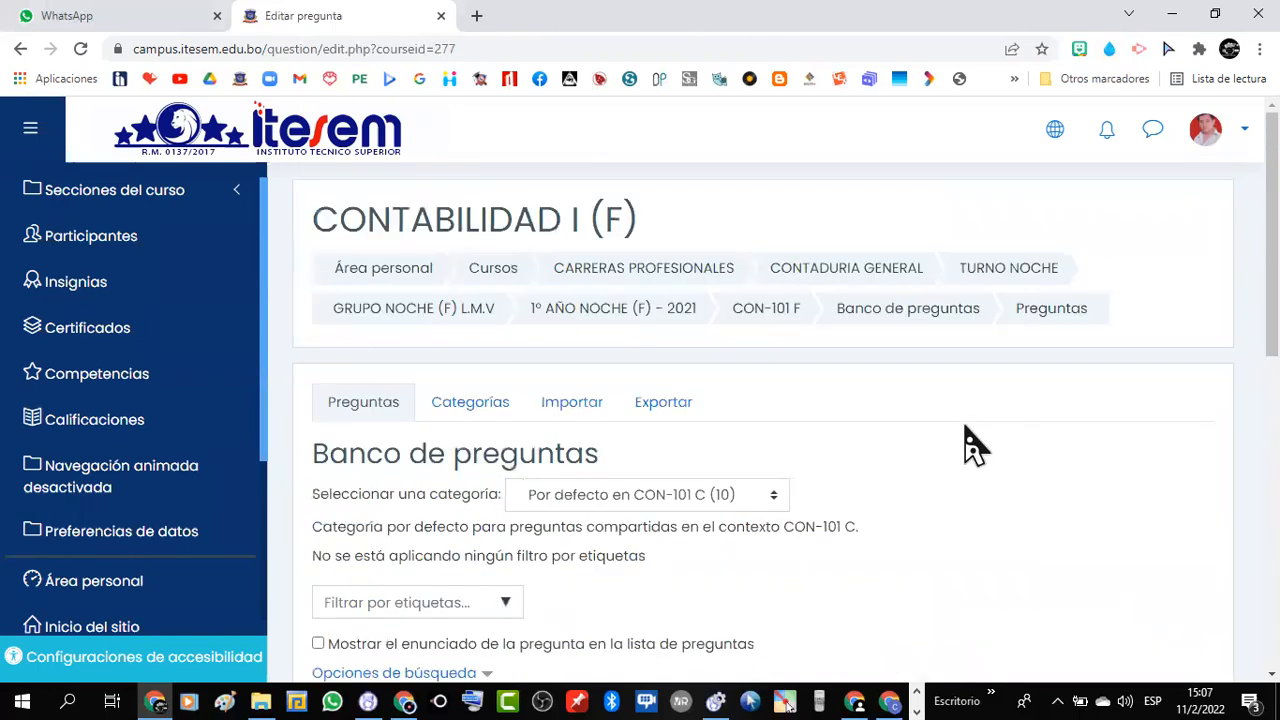
scroll(480, 425, down, 2)
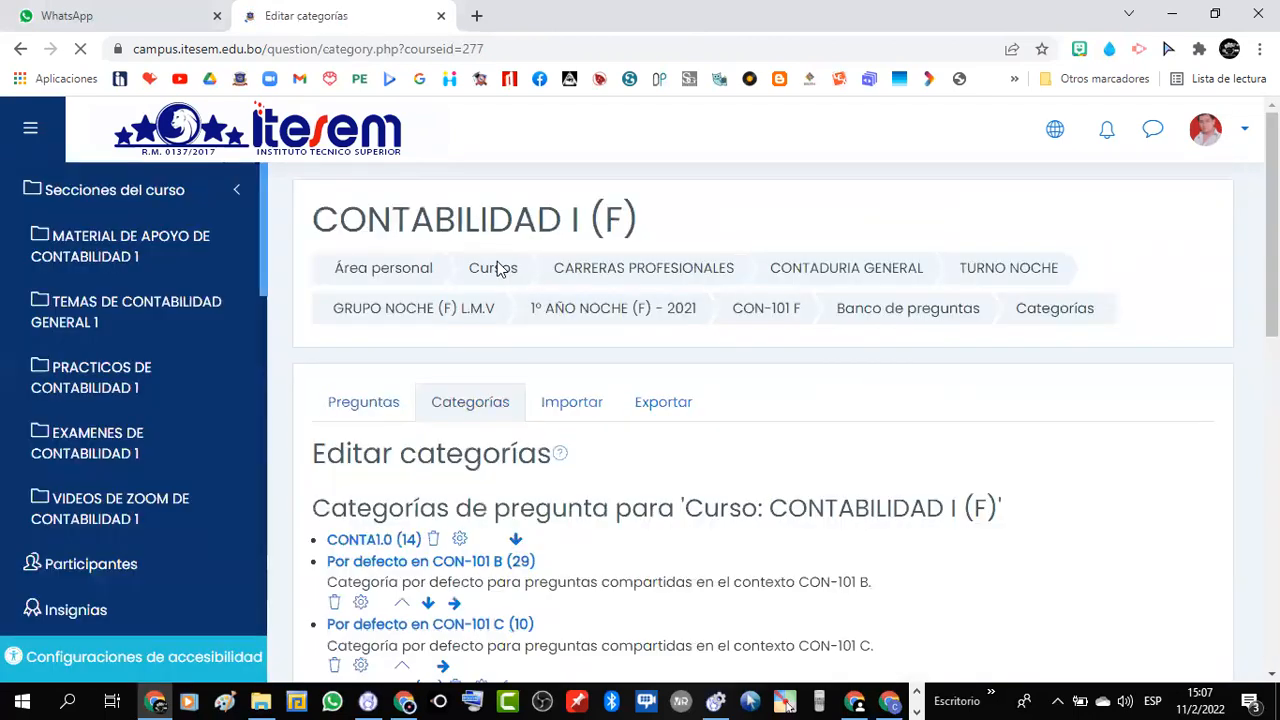
Step: Add a question category named CONTA 1.5 under the parent category Por defecto en CON-101 C
scroll(590, 430, down, 3)
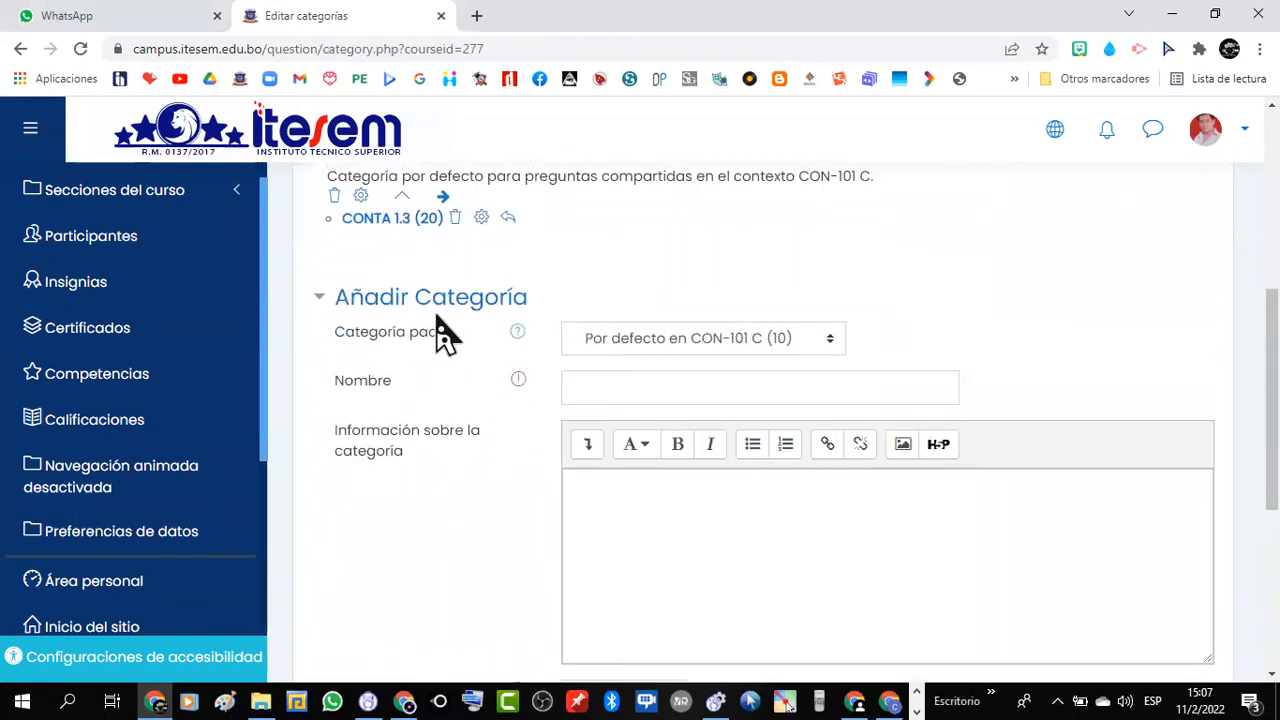
click(617, 393)
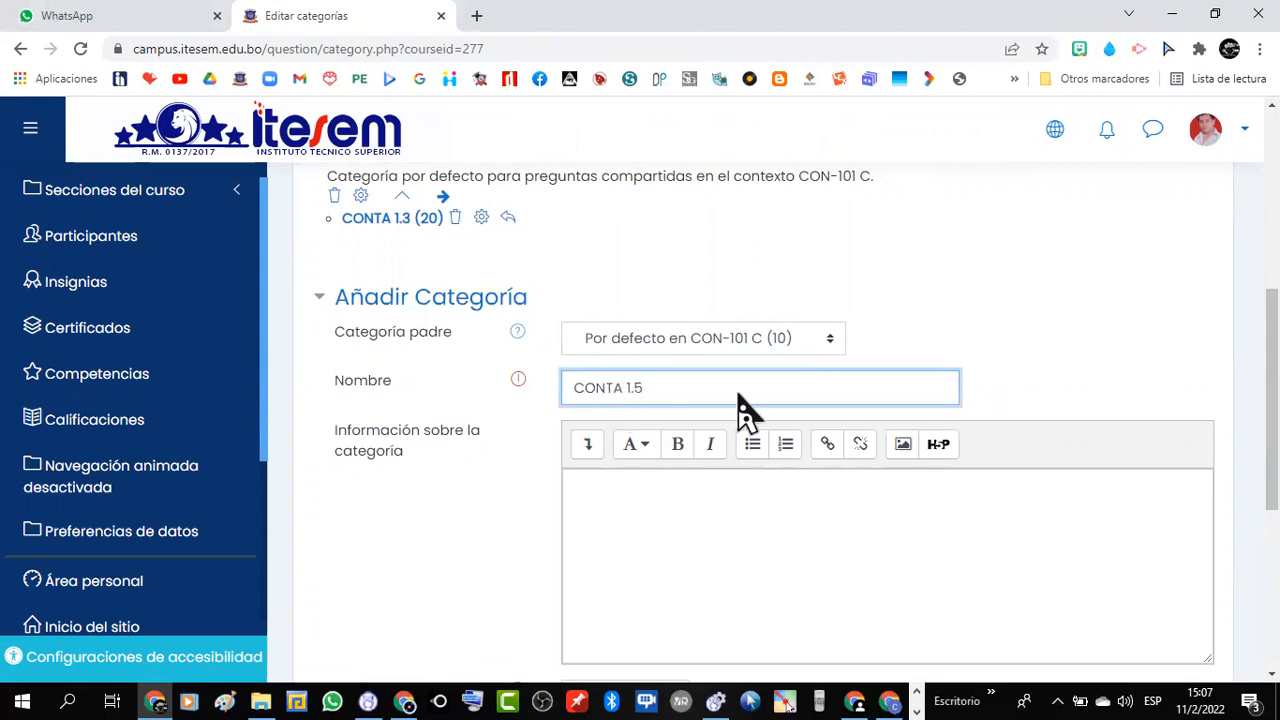
scroll(700, 434, down, 1)
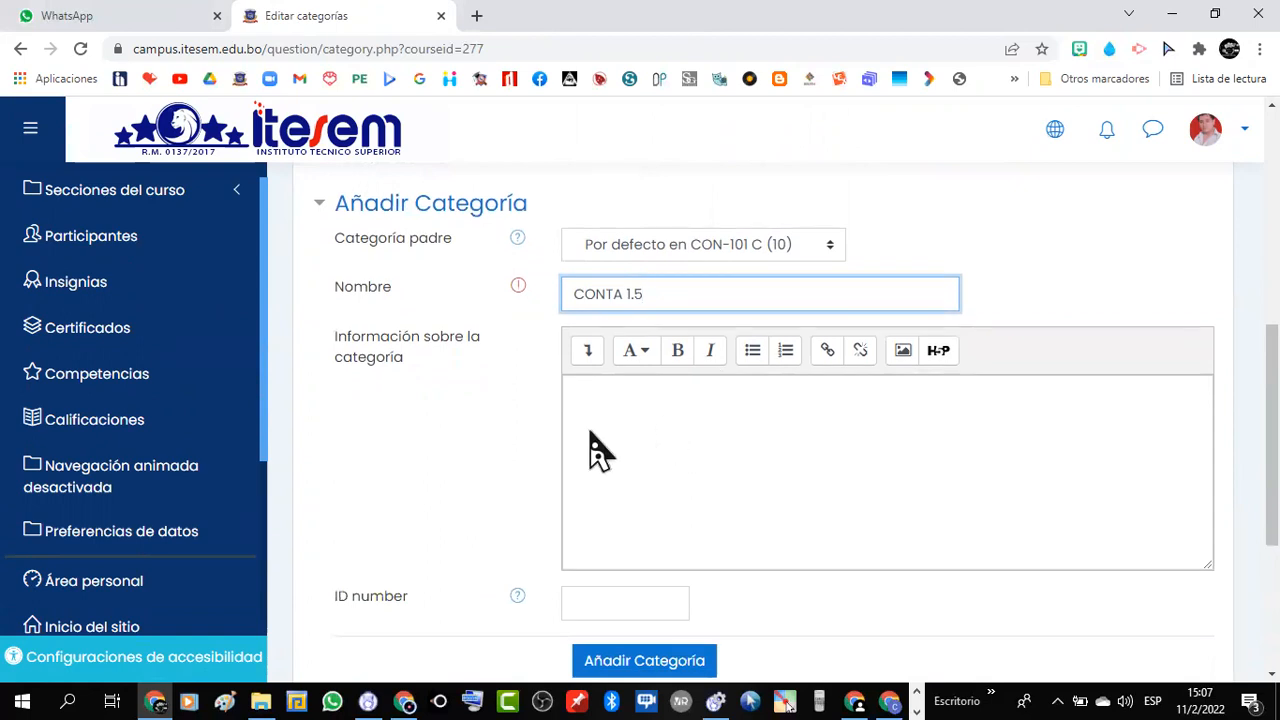
scroll(775, 485, down, 2)
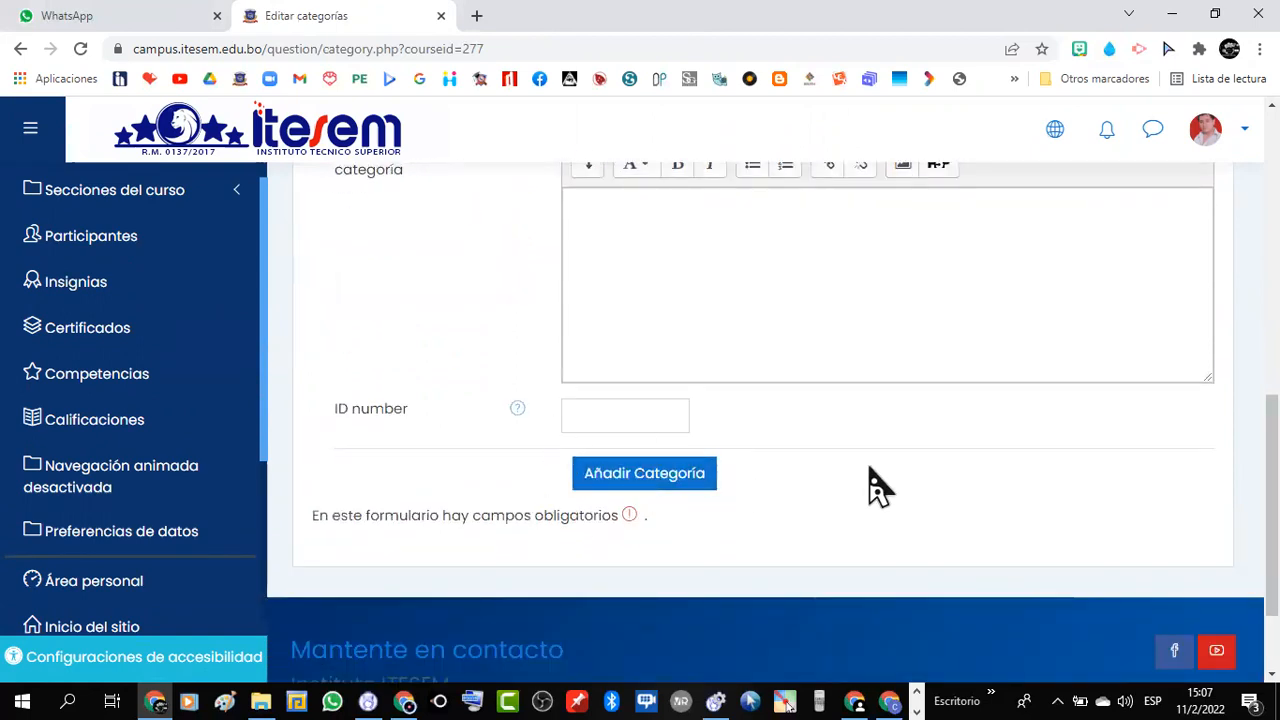
scroll(870, 485, up, 3)
scroll(875, 485, up, 2)
click(836, 445)
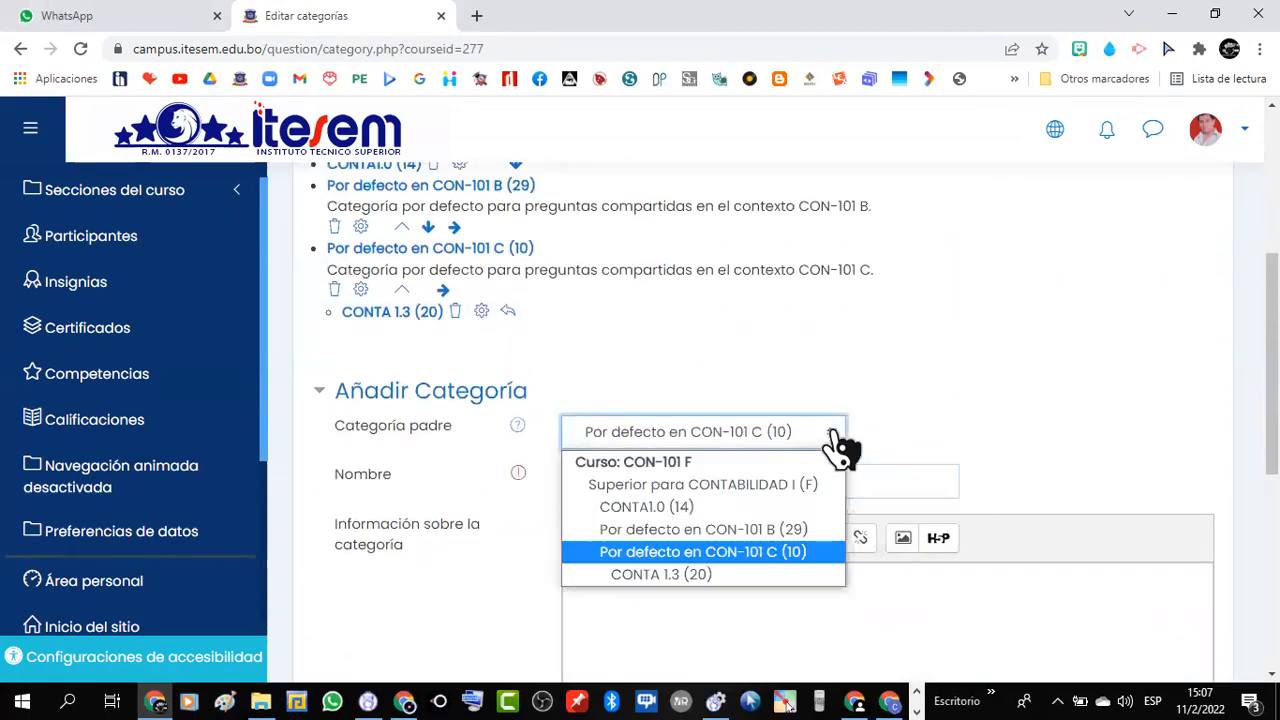
click(940, 443)
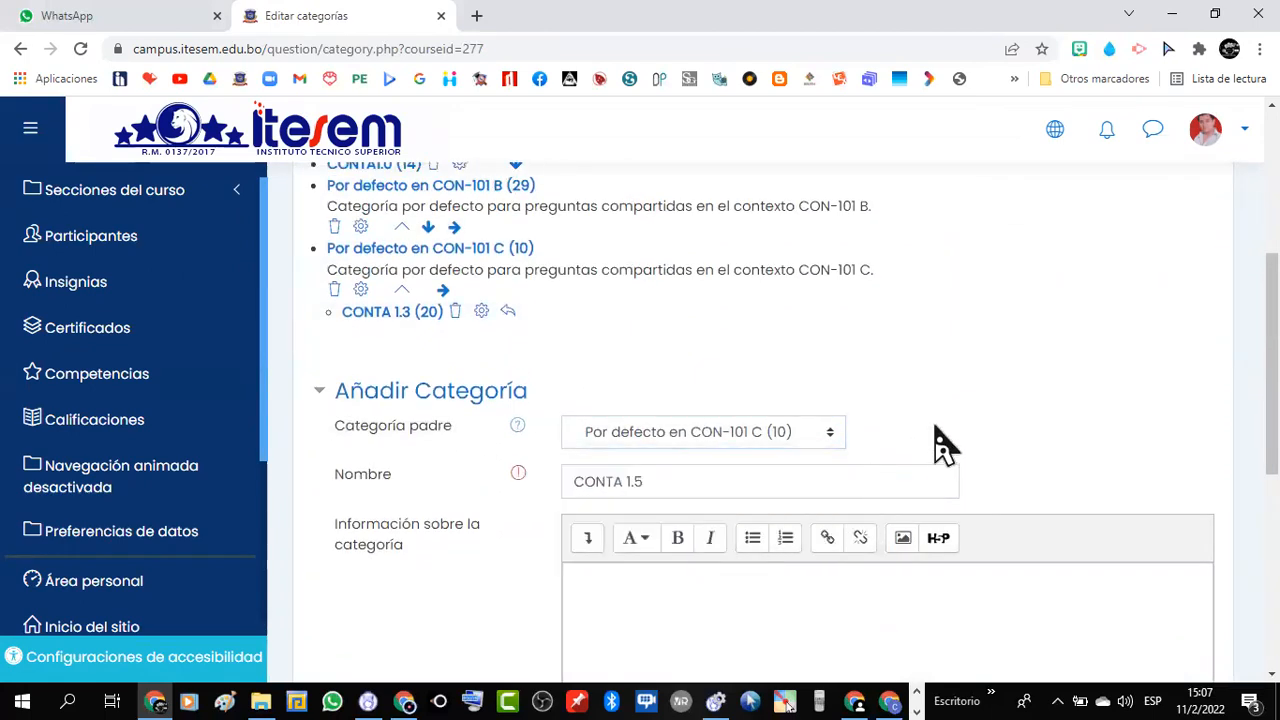
scroll(585, 395, down, 1)
scroll(620, 393, down, 5)
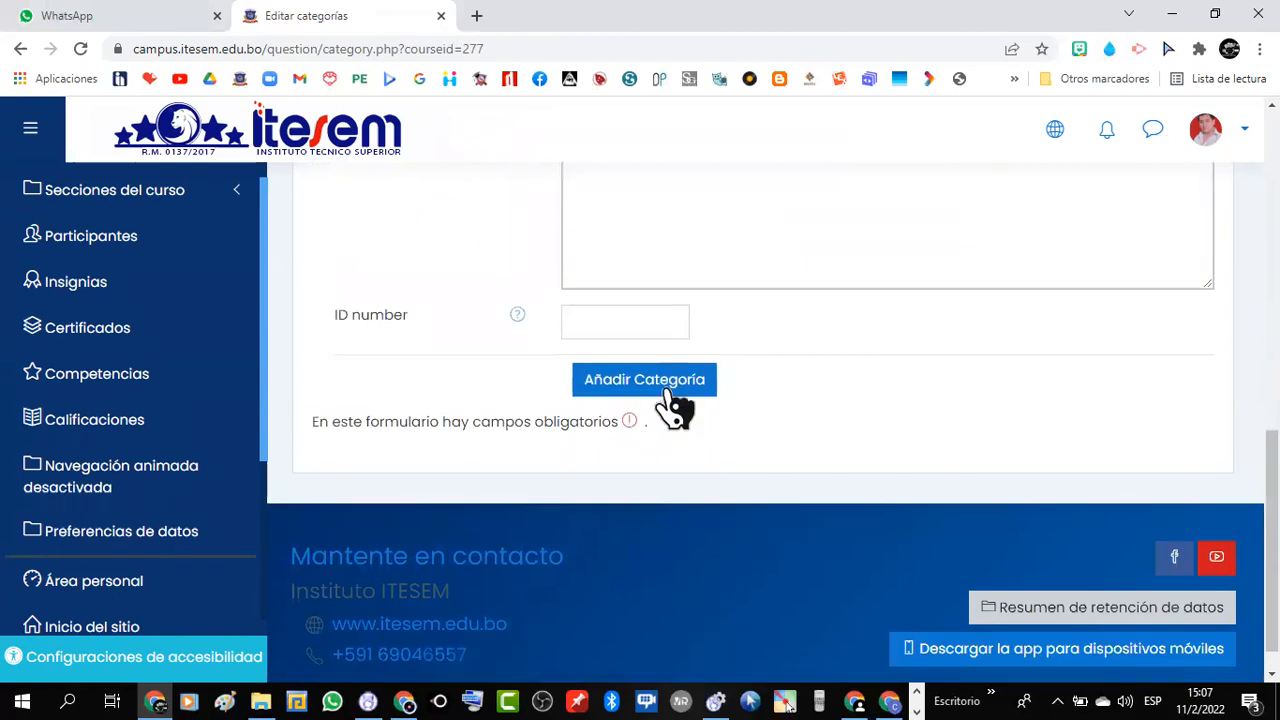
click(672, 398)
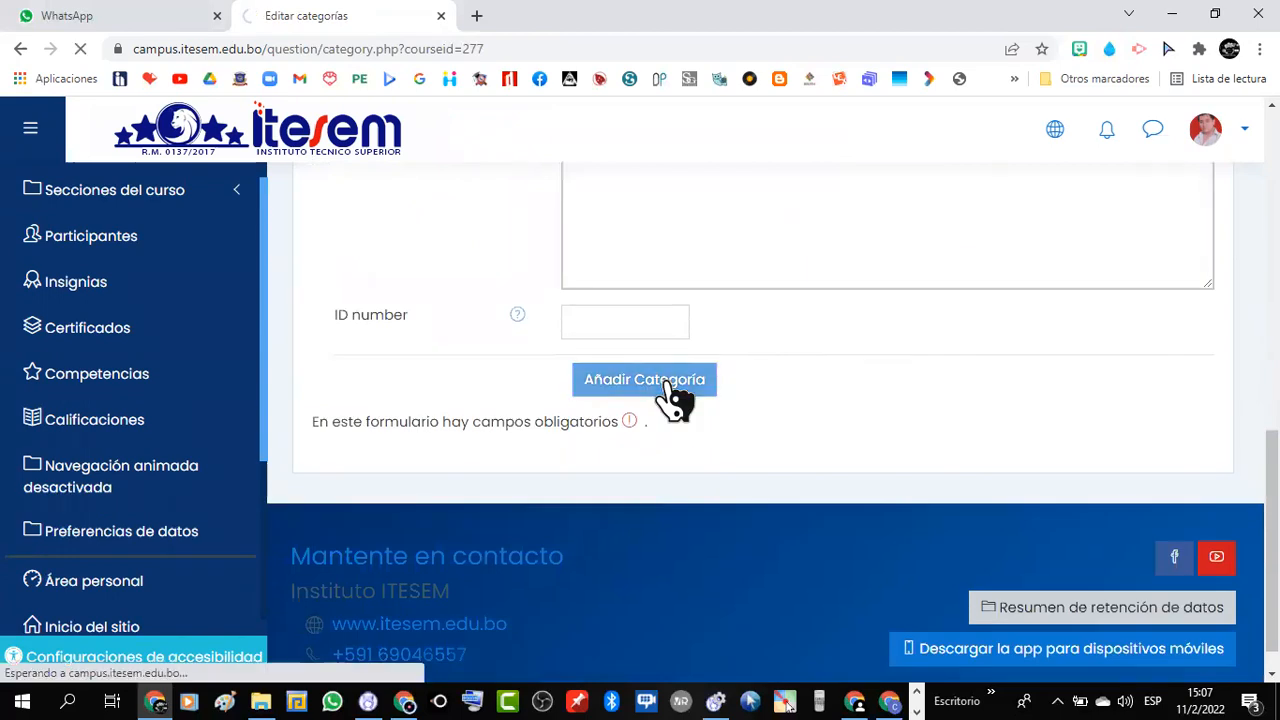
Step: Check for CONTA 1.5 in the course's category list and among the parent category options, without choosing another parent
scroll(796, 388, down, 1)
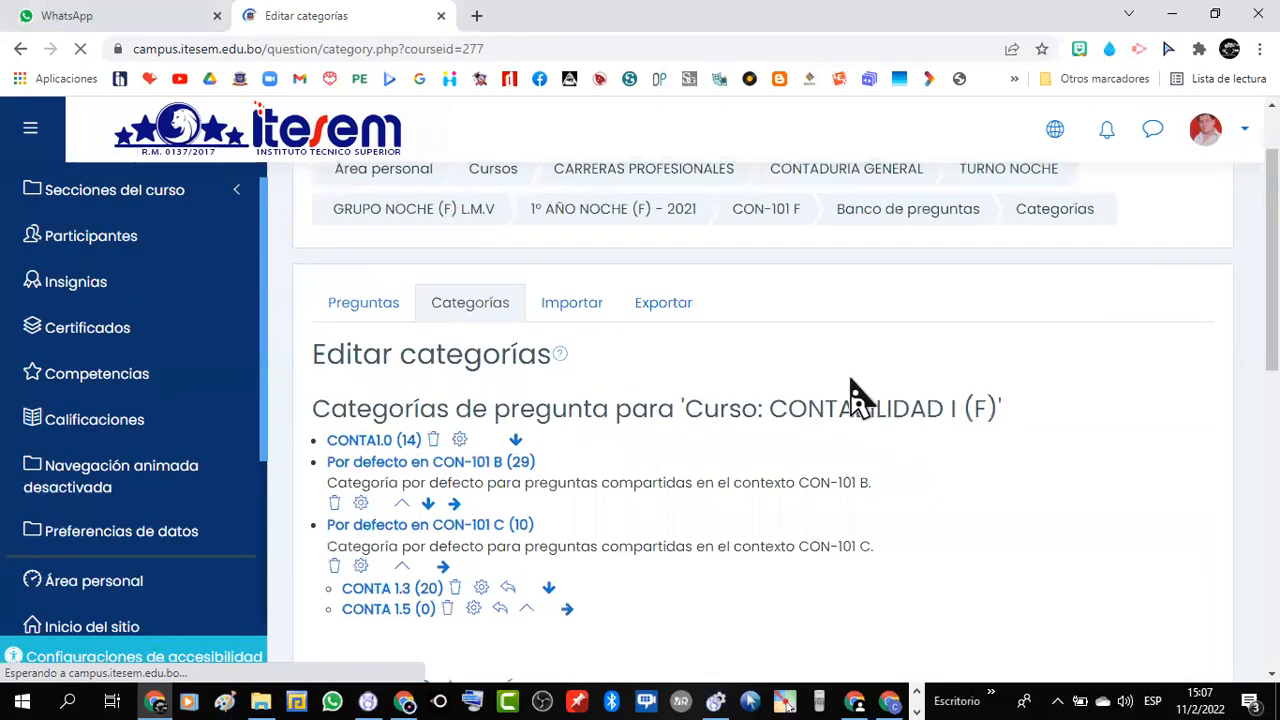
scroll(850, 395, down, 6)
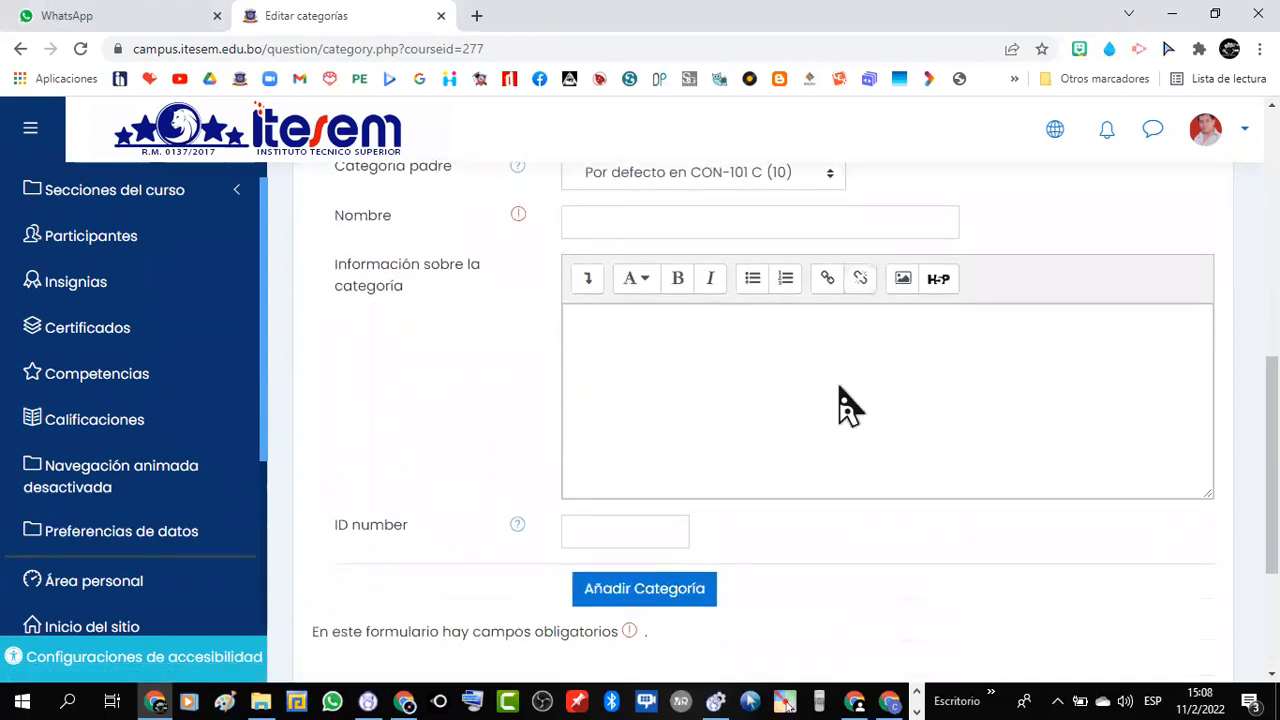
scroll(848, 405, up, 3)
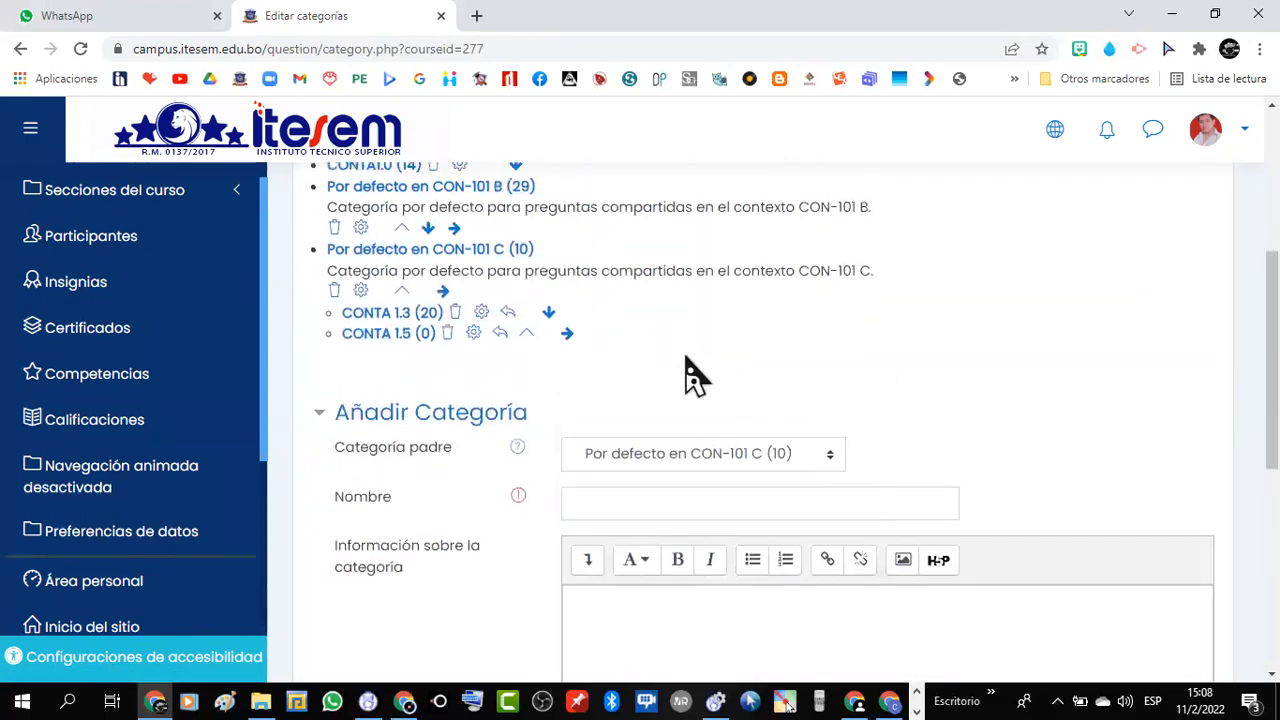
click(832, 463)
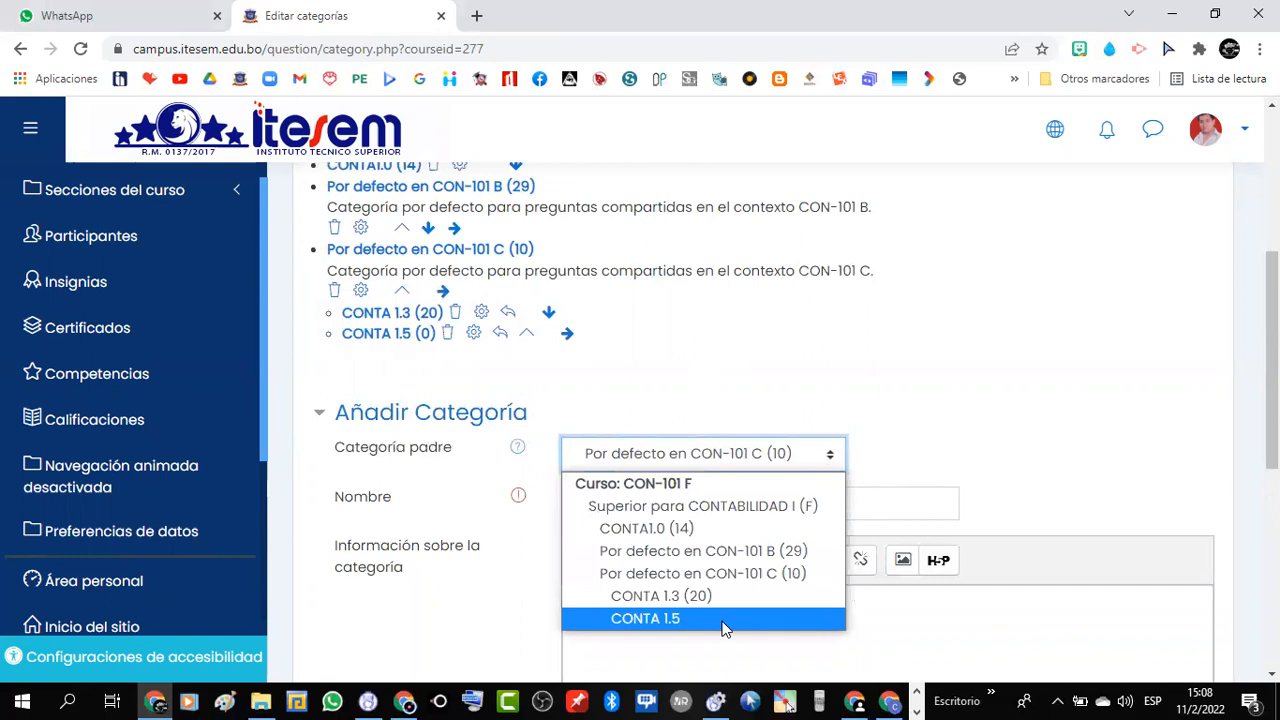
click(910, 440)
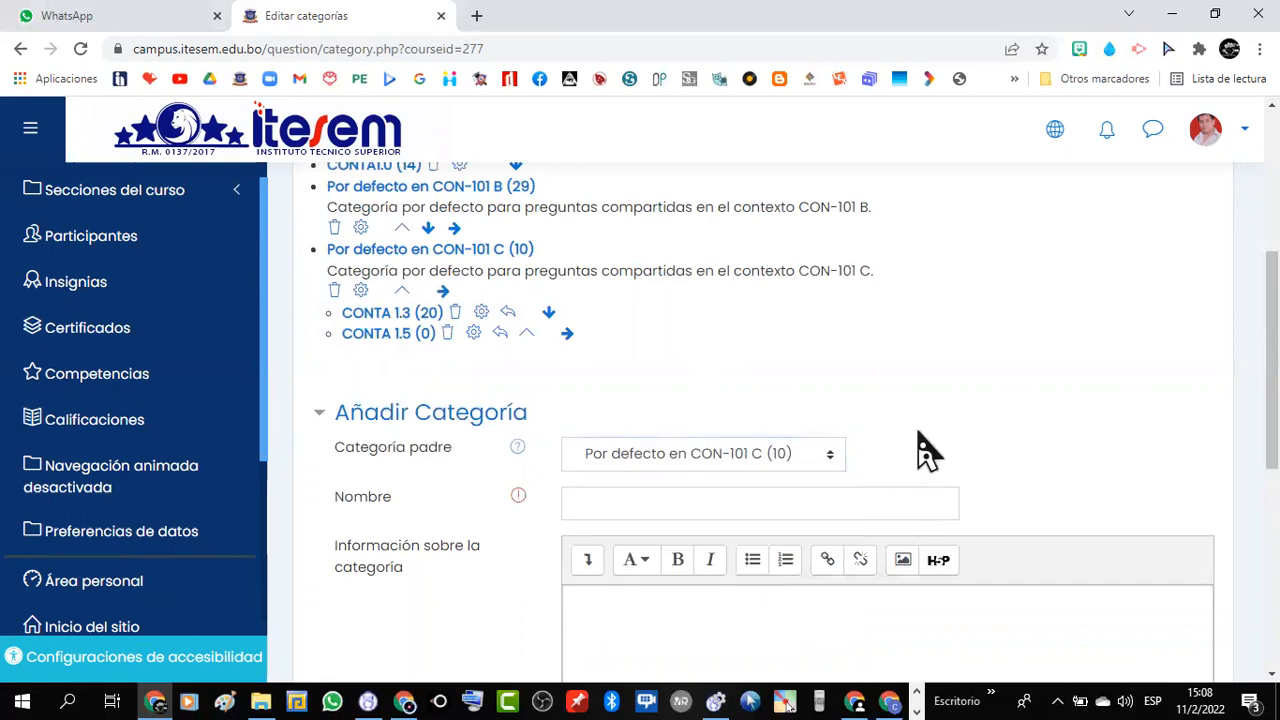
Step: Open the question bank's questions and review those in Por defecto en CON-101 C and the categories available for selection
scroll(910, 440, up, 3)
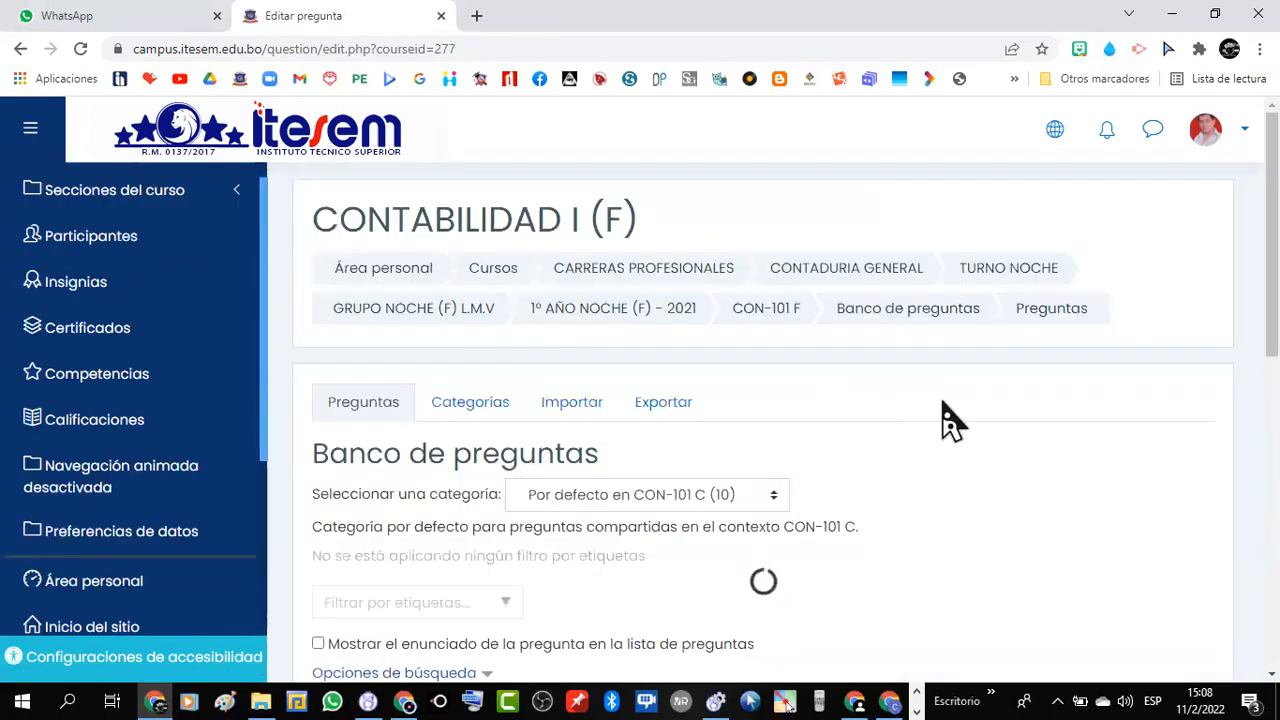
scroll(945, 432, down, 1)
scroll(945, 432, down, 2)
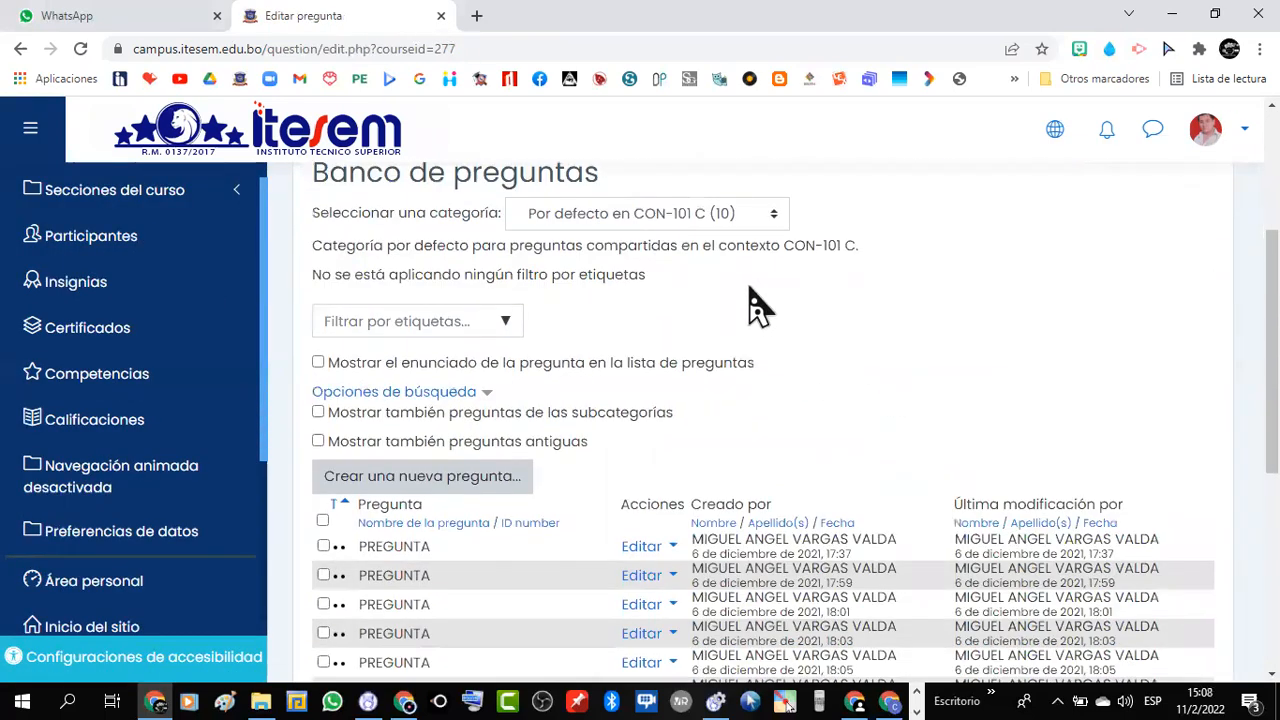
scroll(724, 478, down, 2)
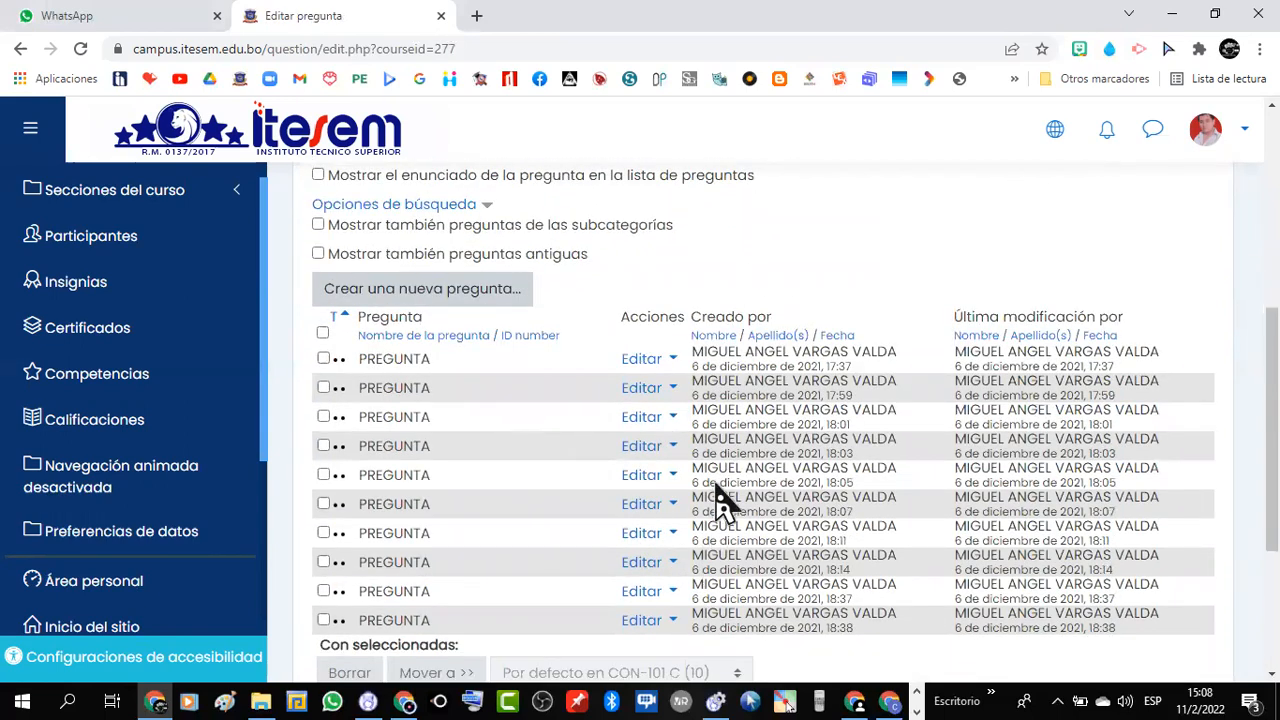
scroll(780, 486, up, 4)
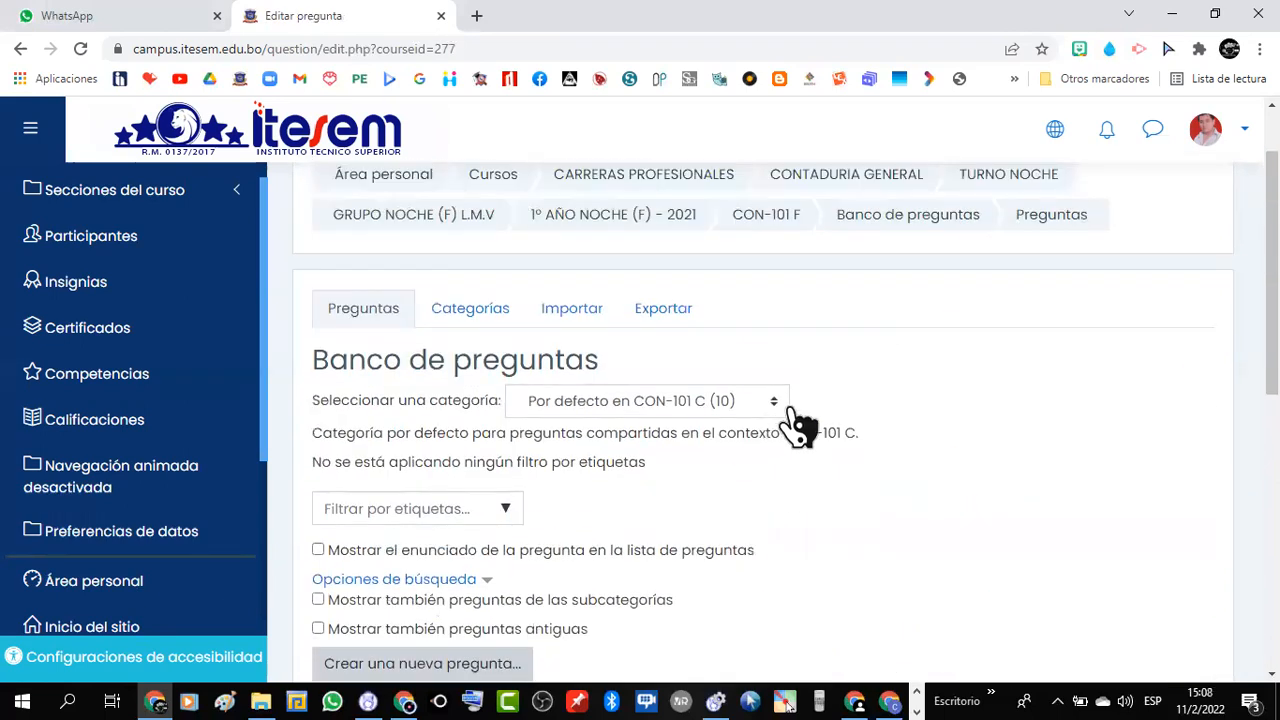
click(775, 405)
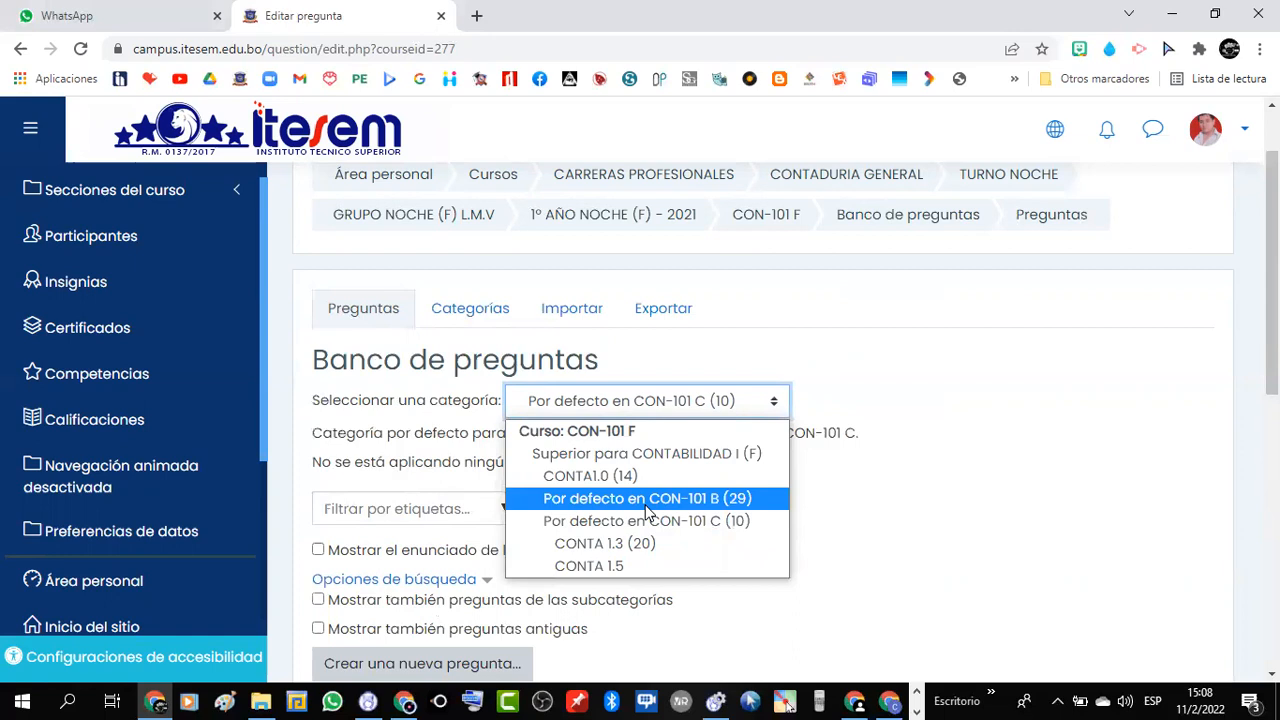
click(925, 410)
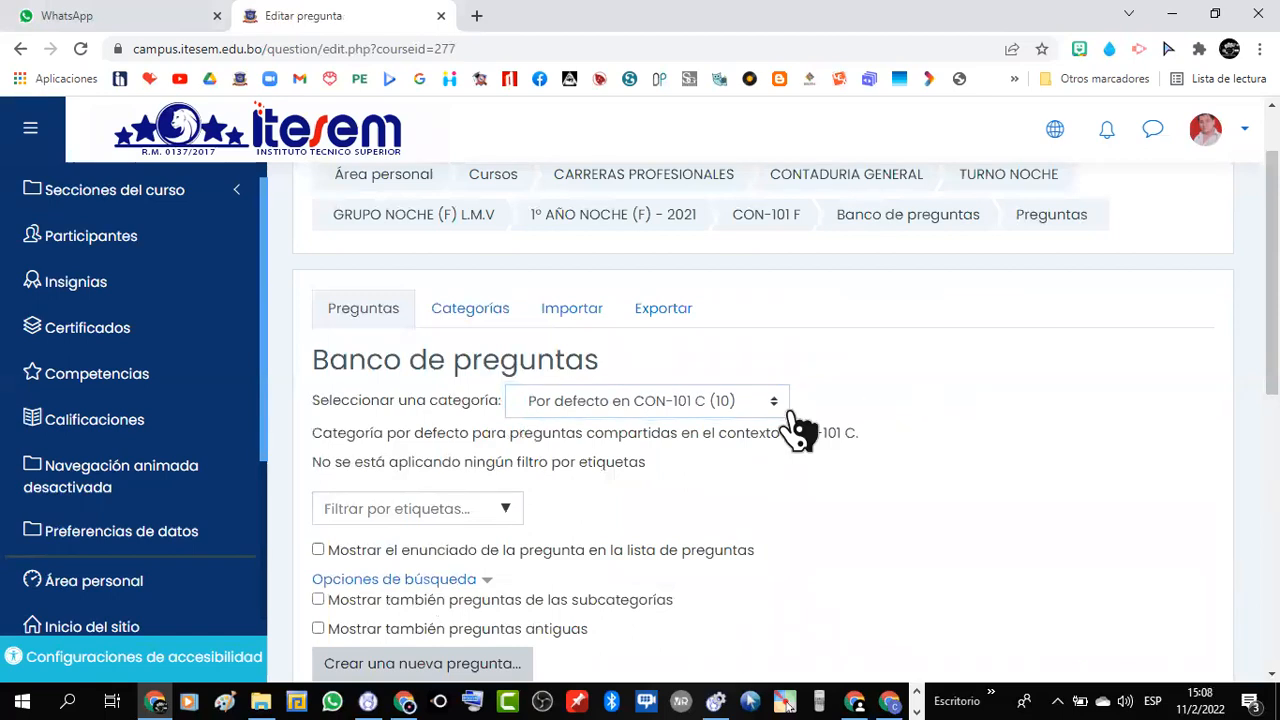
Step: Display the questions of the CONTA 1.3 category in the question bank and look through them
click(779, 402)
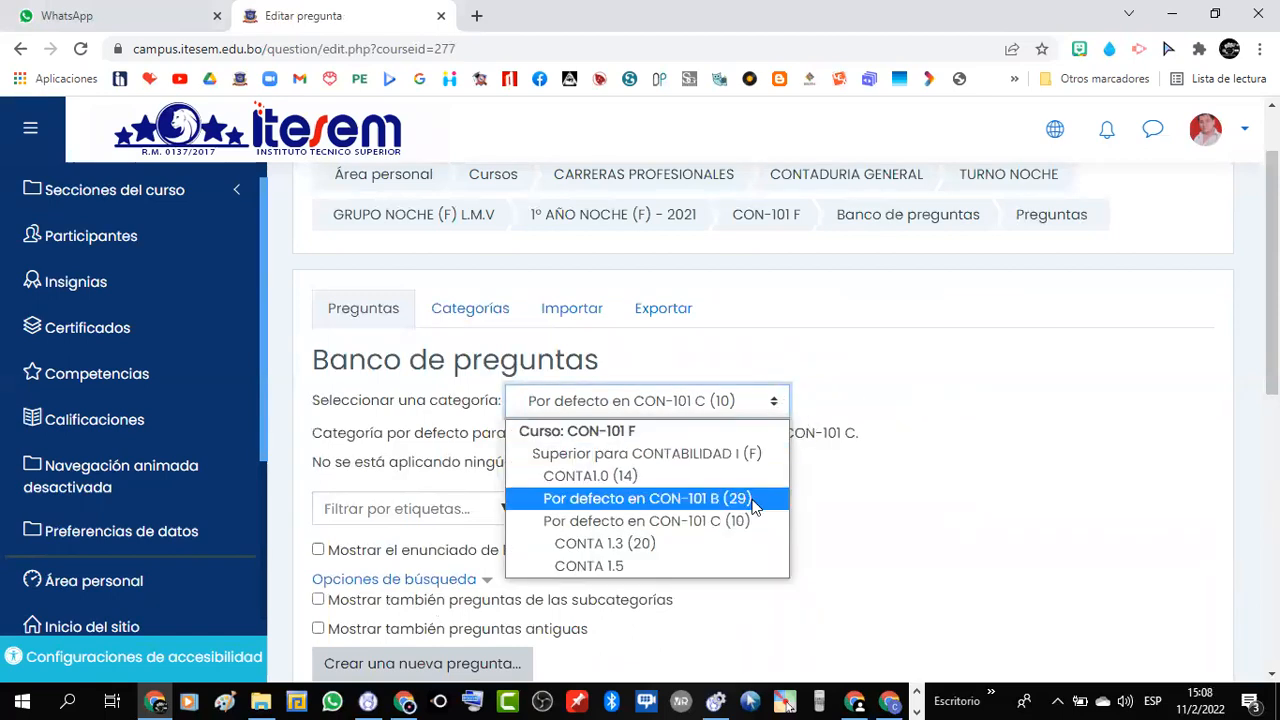
click(613, 545)
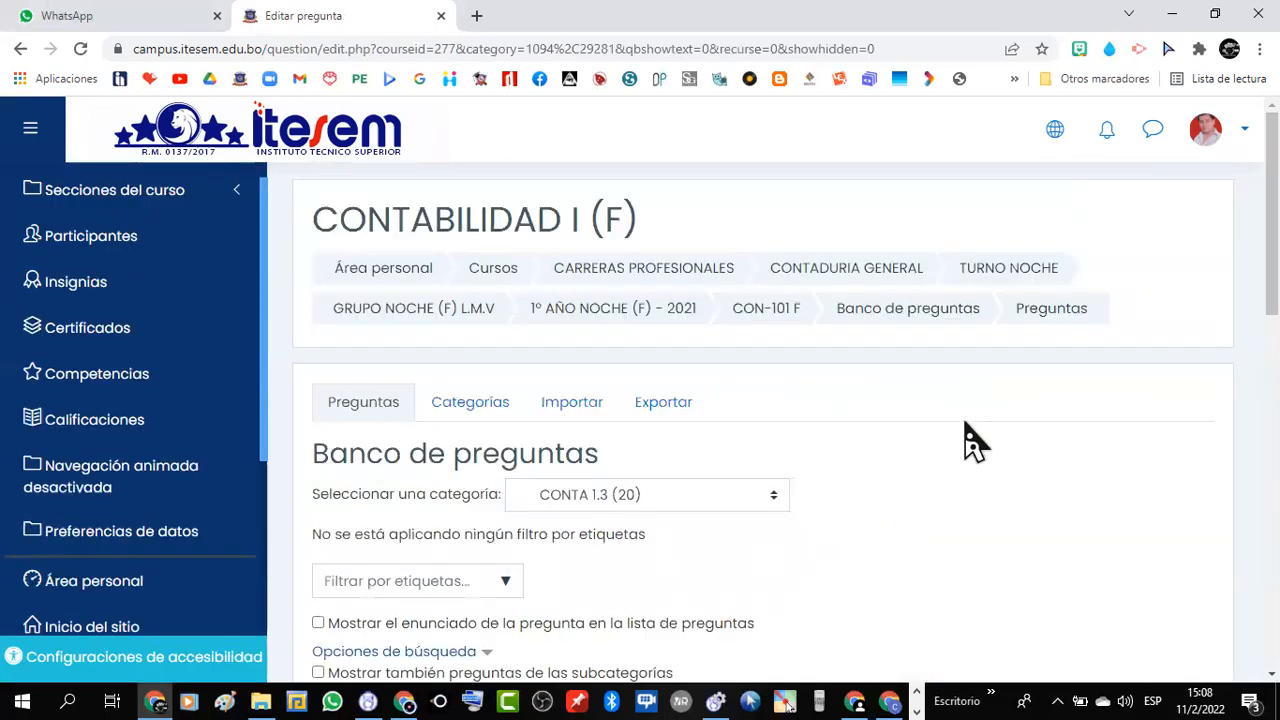
scroll(966, 443, down, 3)
scroll(777, 400, down, 1)
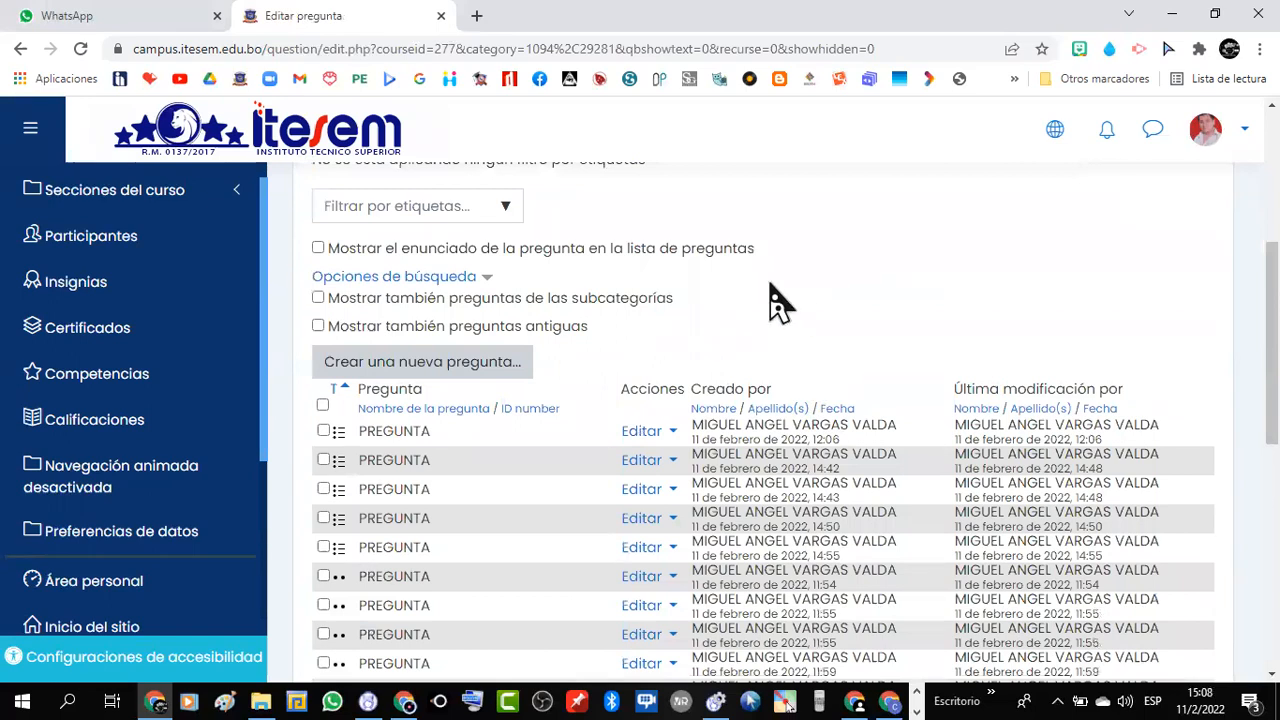
Step: Export the CONTA 1.3 questions to a file in Moodle XML format and return to the question bank
scroll(780, 400, up, 2)
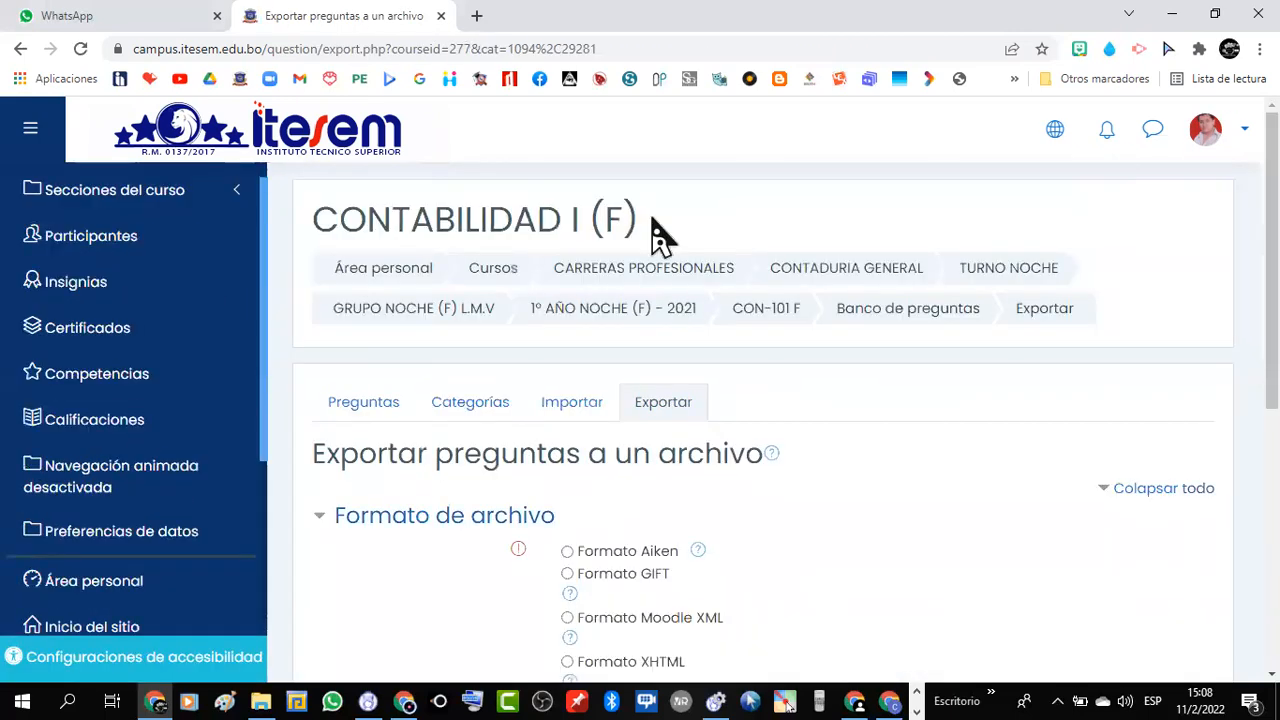
scroll(737, 429, down, 2)
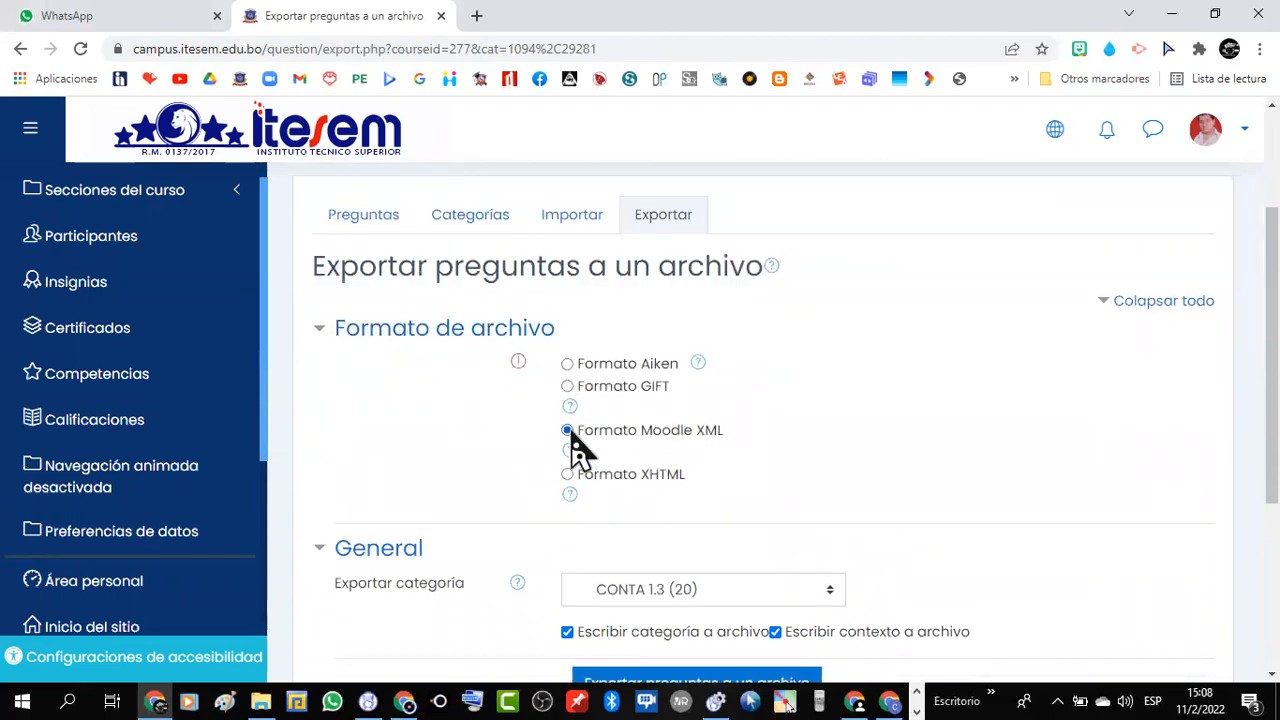
scroll(650, 458, down, 2)
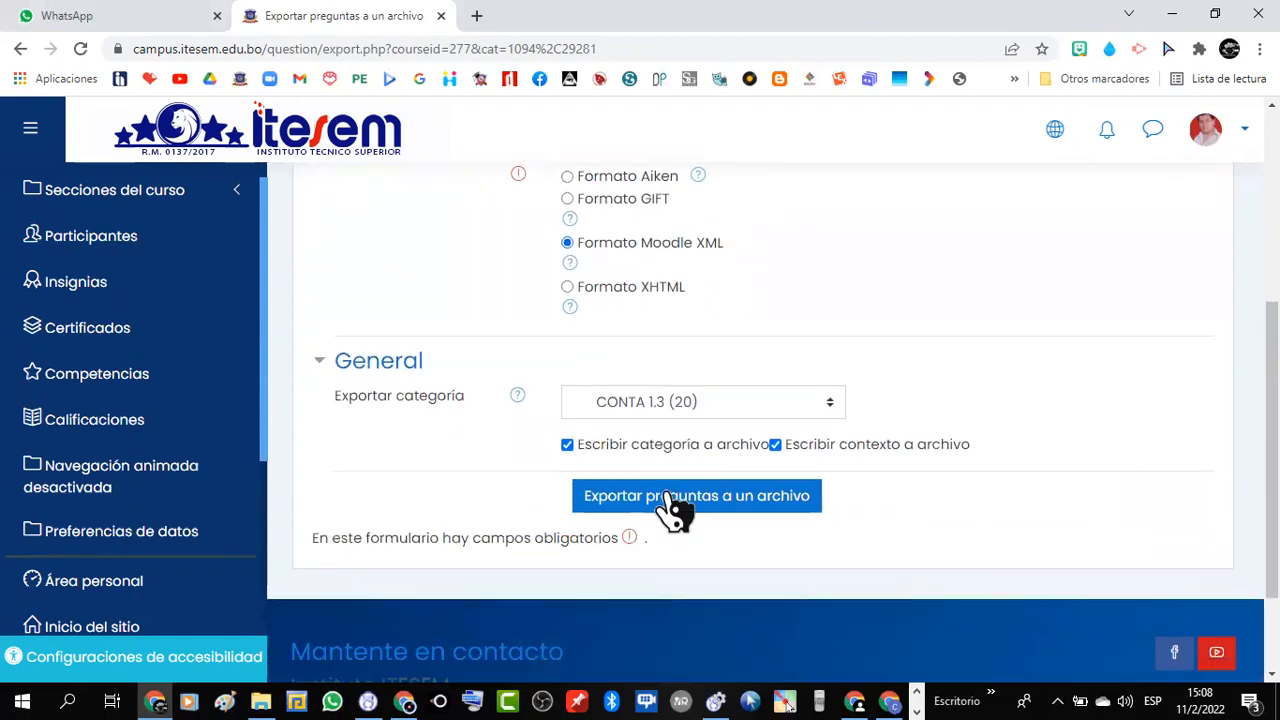
click(655, 502)
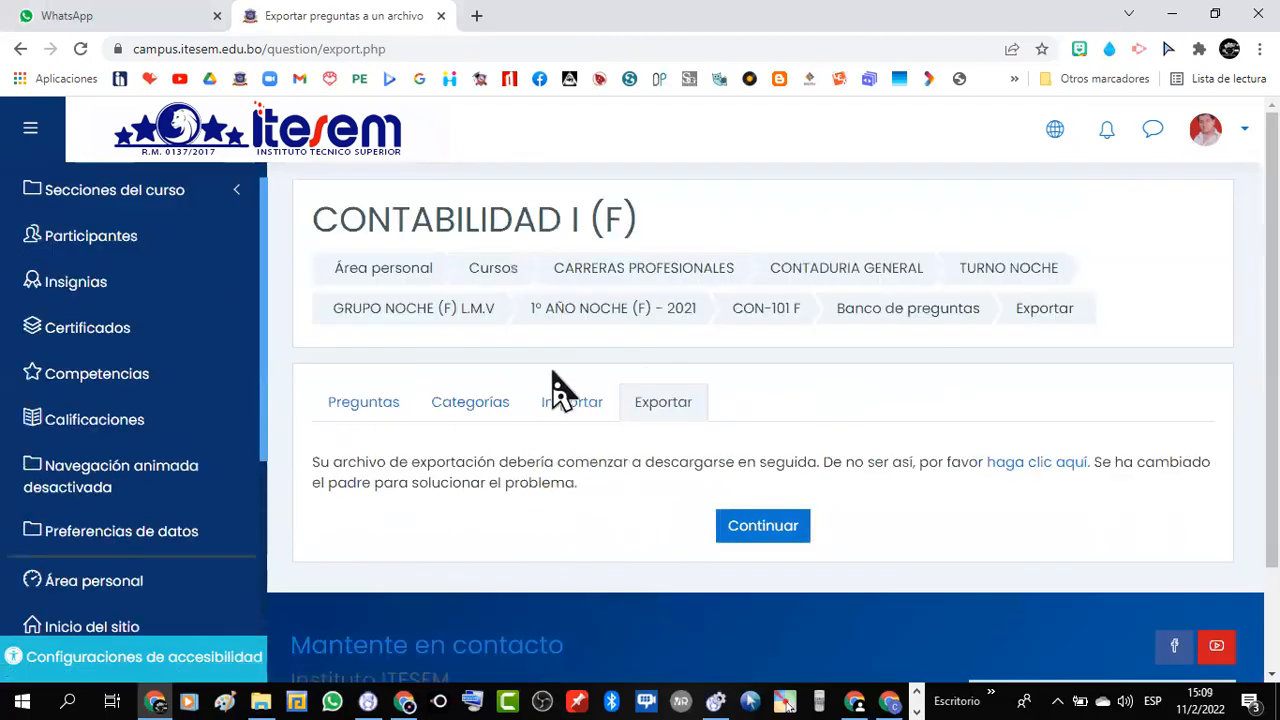
click(768, 538)
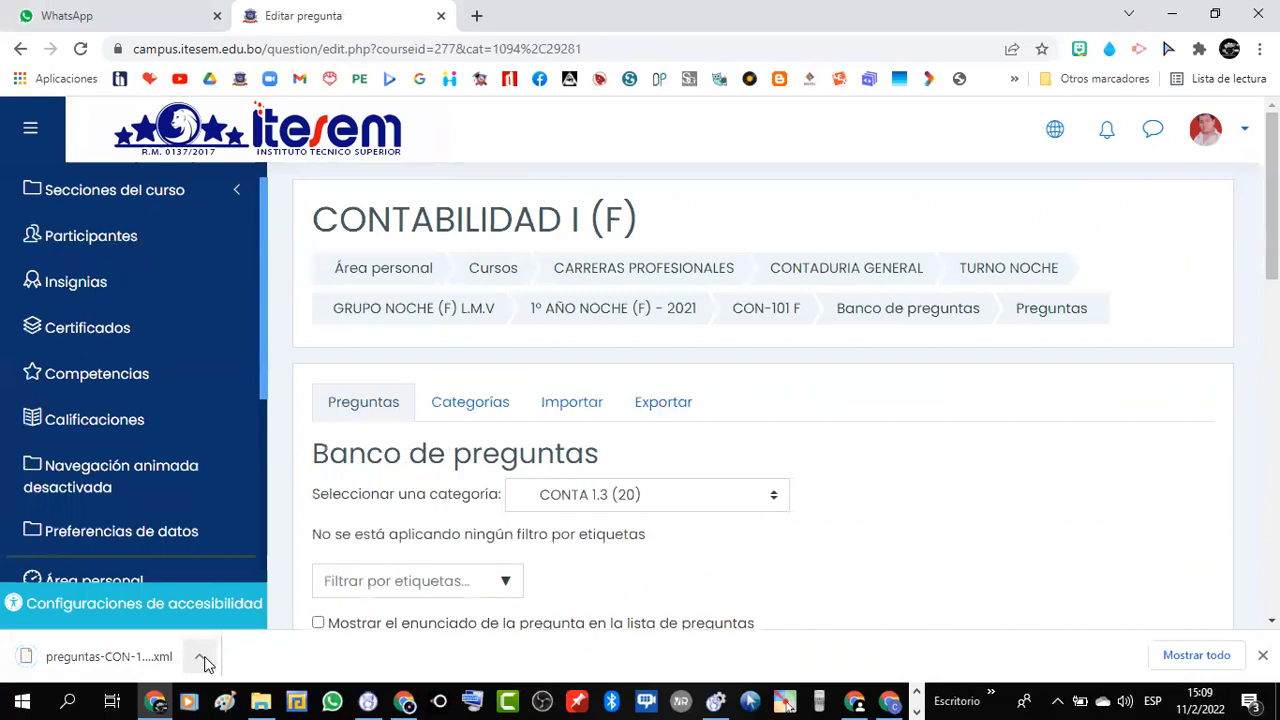
Step: Show the downloaded file preguntas-CON-101 F-CONTA 1.3-20220211-1505.xml in its folder and select it
click(200, 658)
click(244, 594)
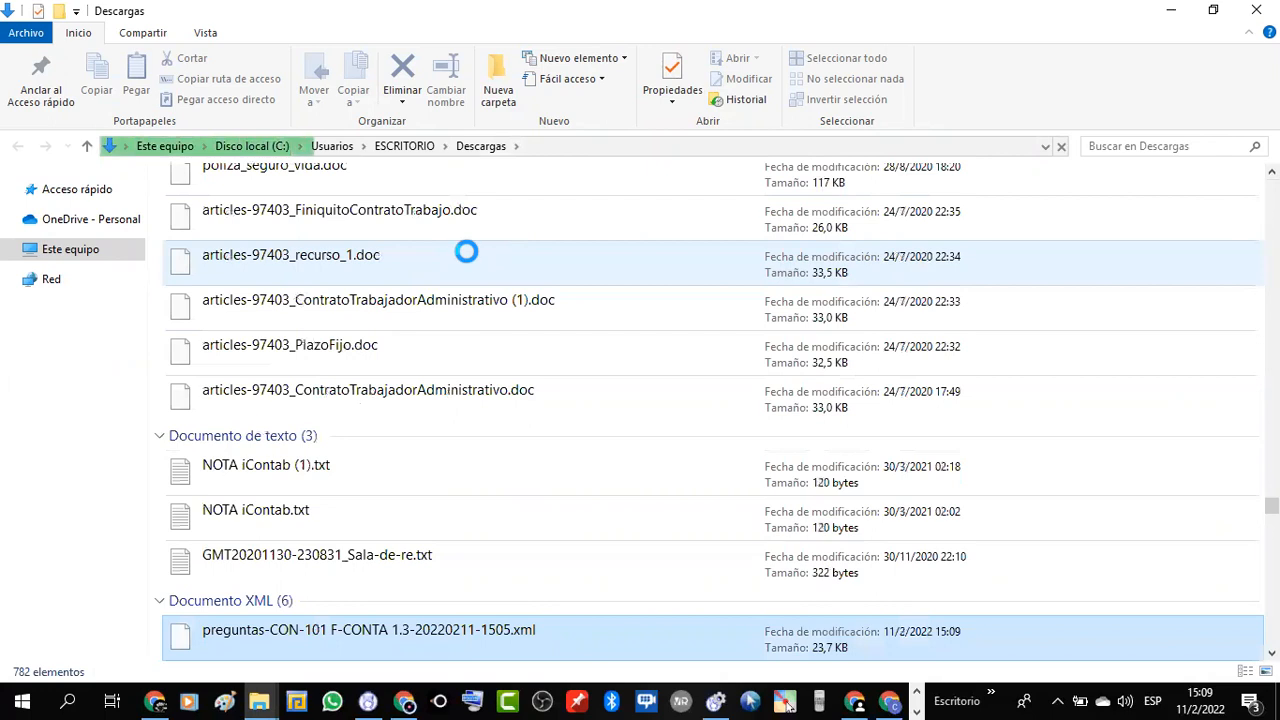
click(418, 572)
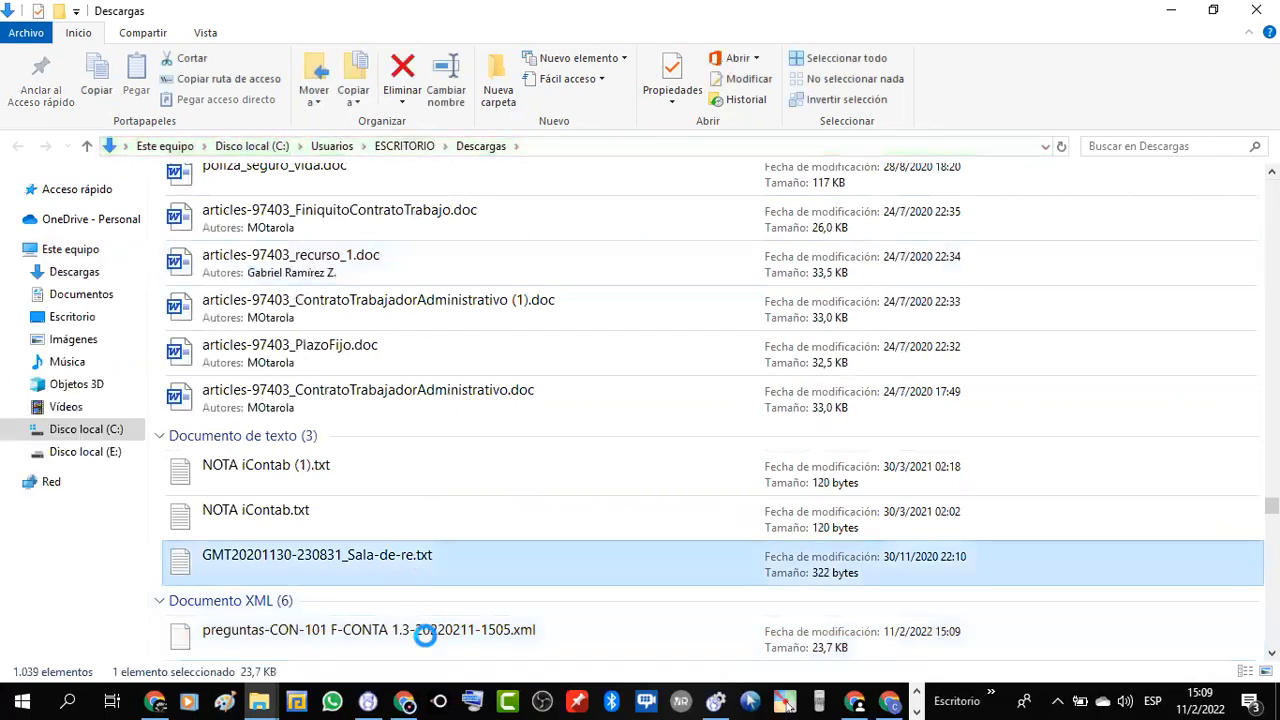
click(425, 643)
Step: Switch to the SISTEMA DOCENTE File Explorer window and open the PREGUNTAS MOODLE CONTA 1 folder inside CONTABILIDAD 1
click(259, 702)
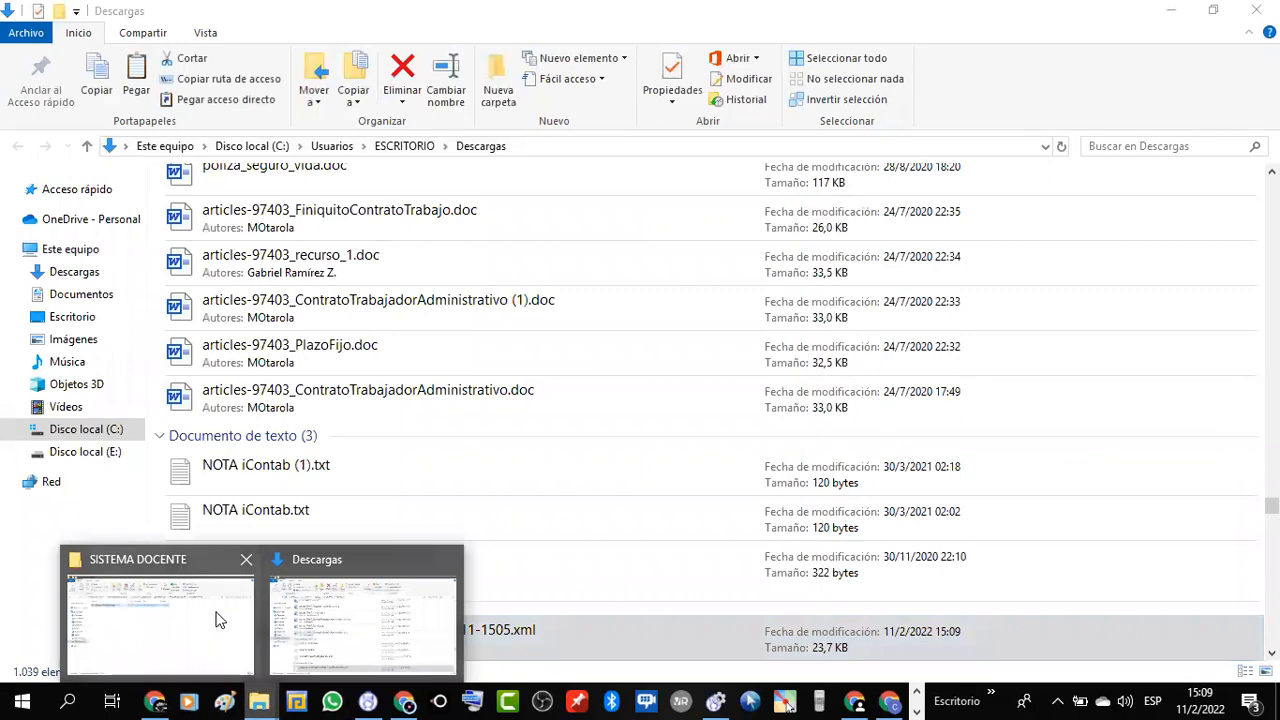
click(160, 622)
click(88, 148)
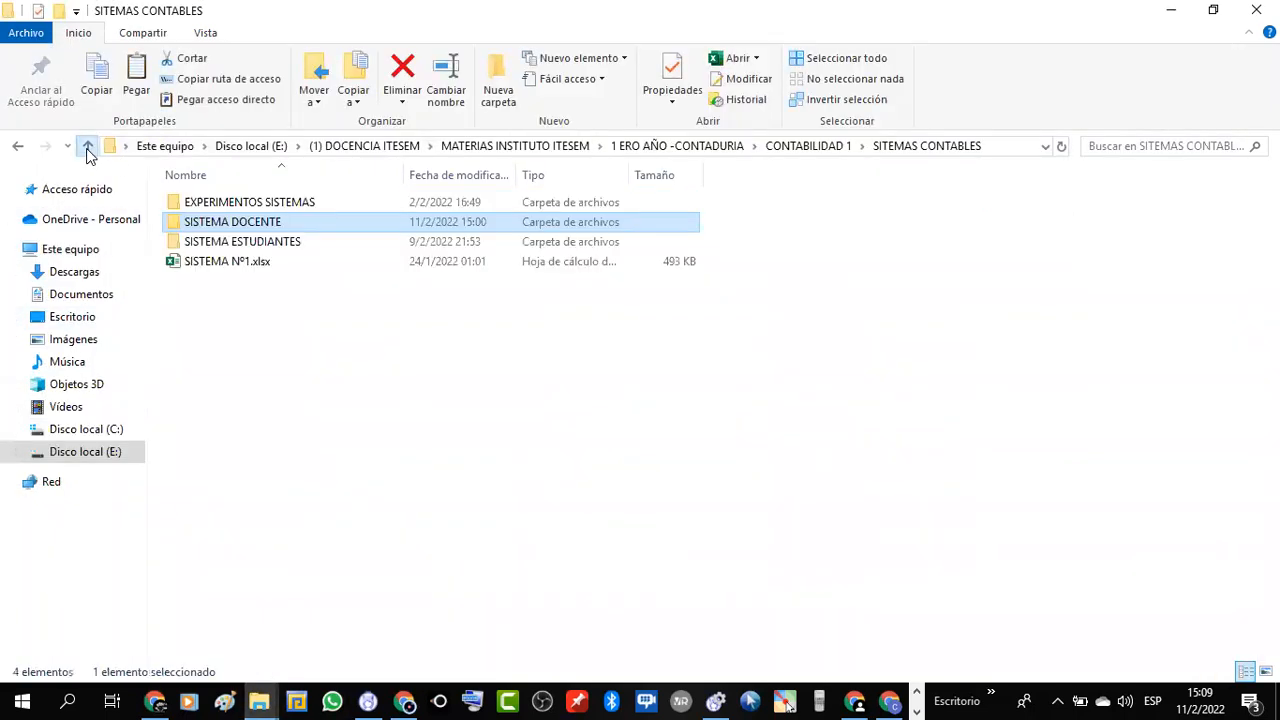
click(88, 148)
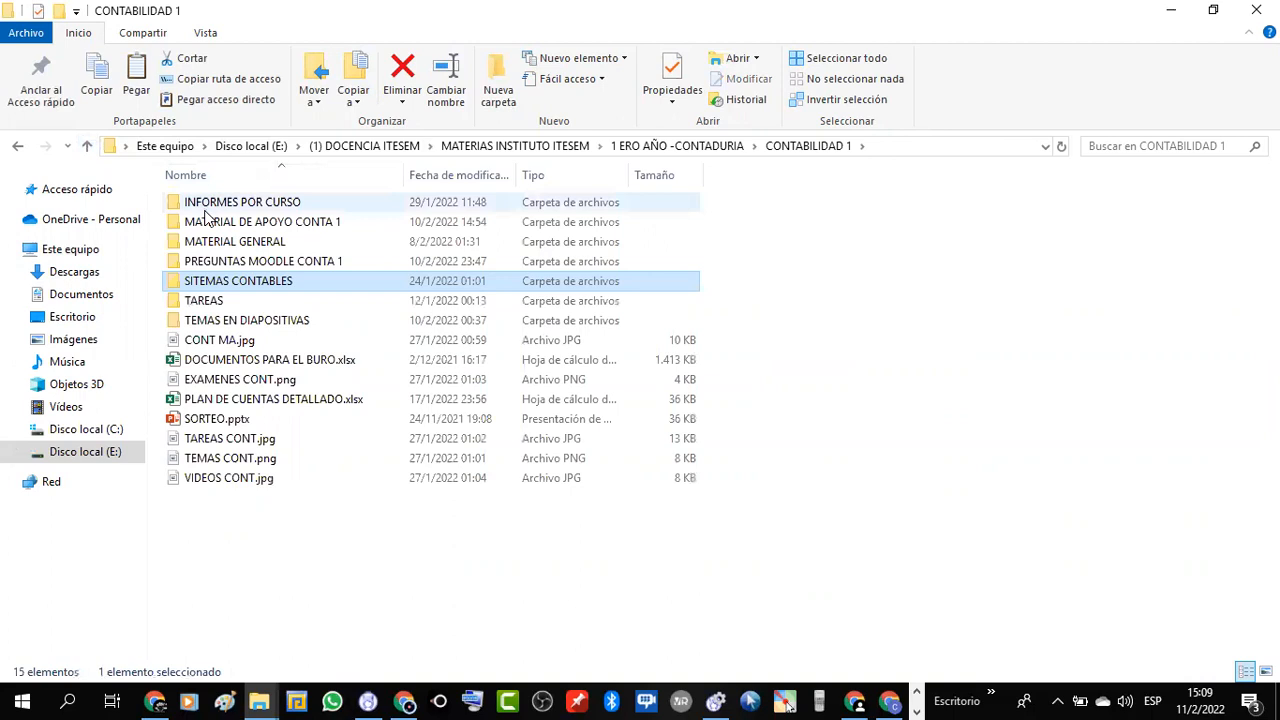
click(224, 248)
double_click(224, 248)
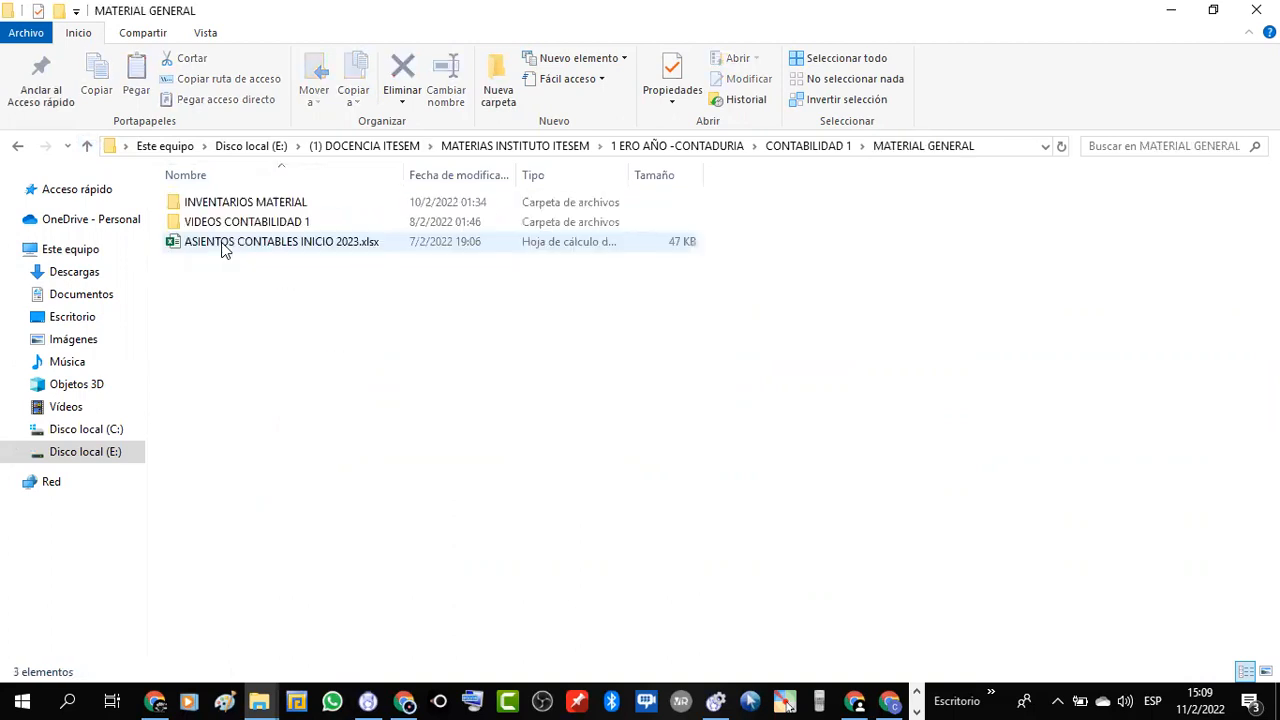
click(88, 148)
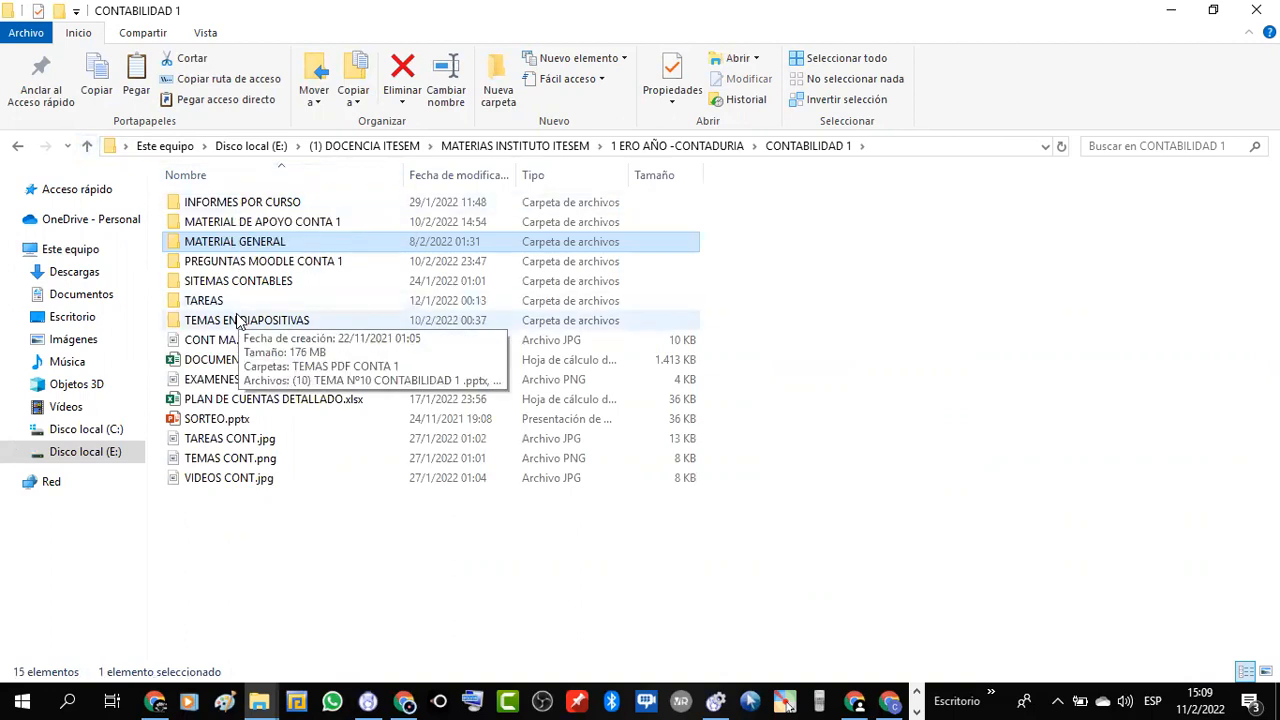
double_click(256, 263)
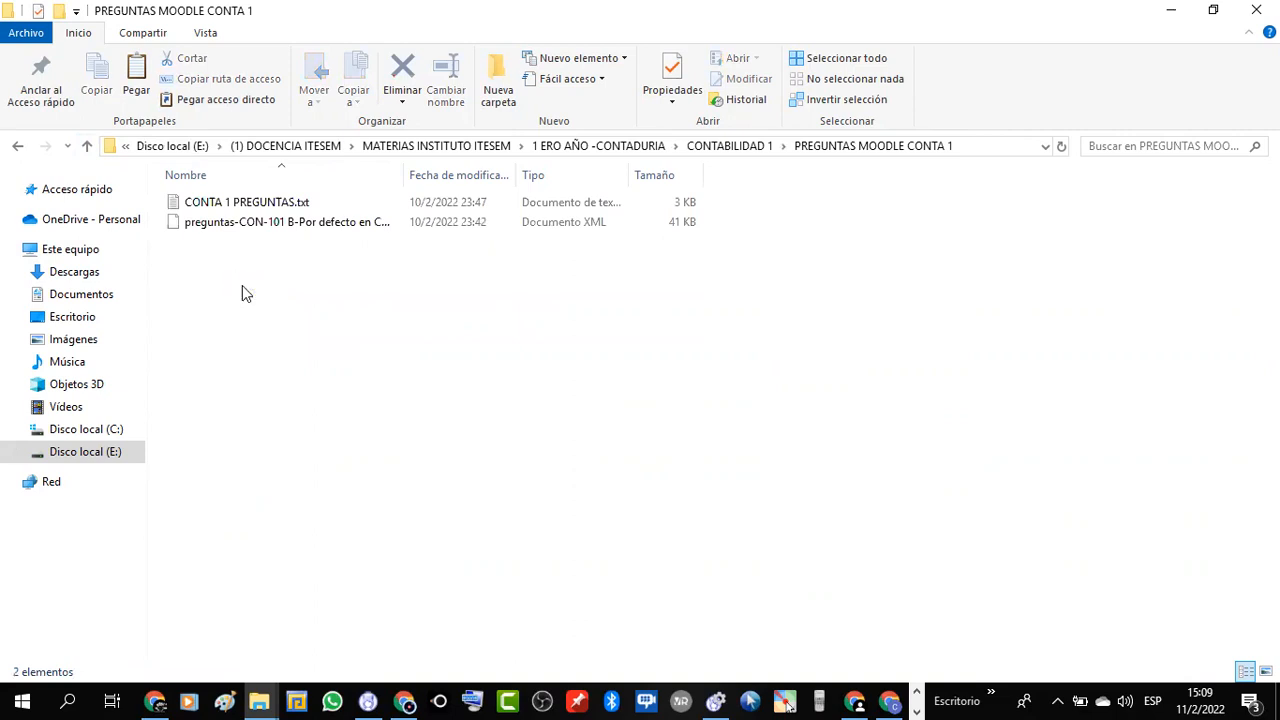
Step: Paste the CONTA 1.3 XML file into the PREGUNTAS MOODLE CONTA 1 folder and widen the name column to show full file names
click(311, 250)
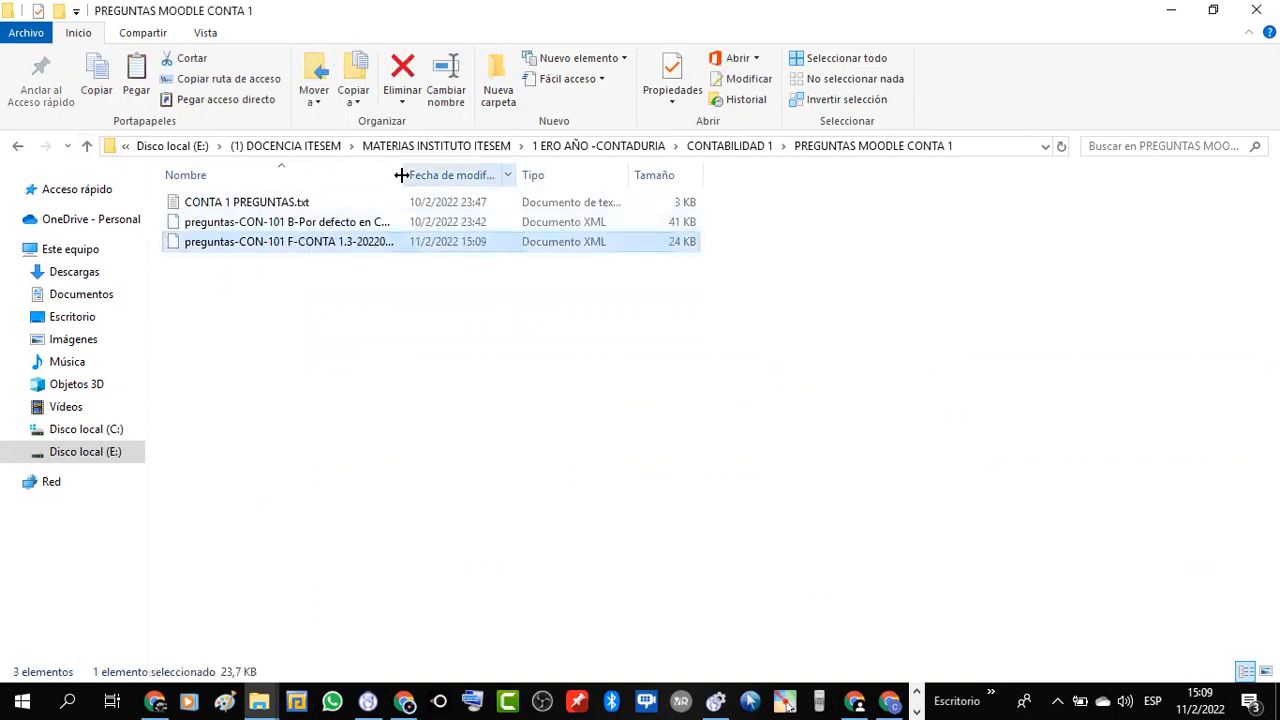
drag(405, 176, 620, 175)
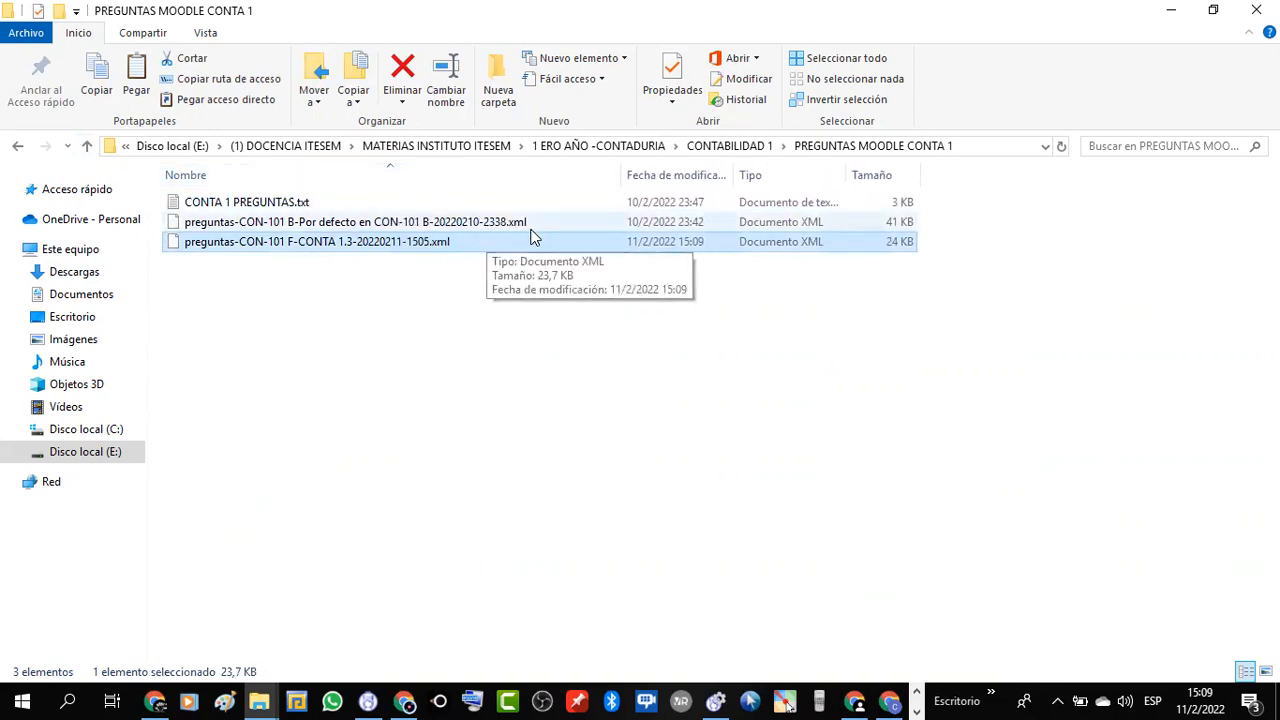
Step: Switch to the browser, open the question import page of the question bank and choose the Moodle XML format
click(160, 700)
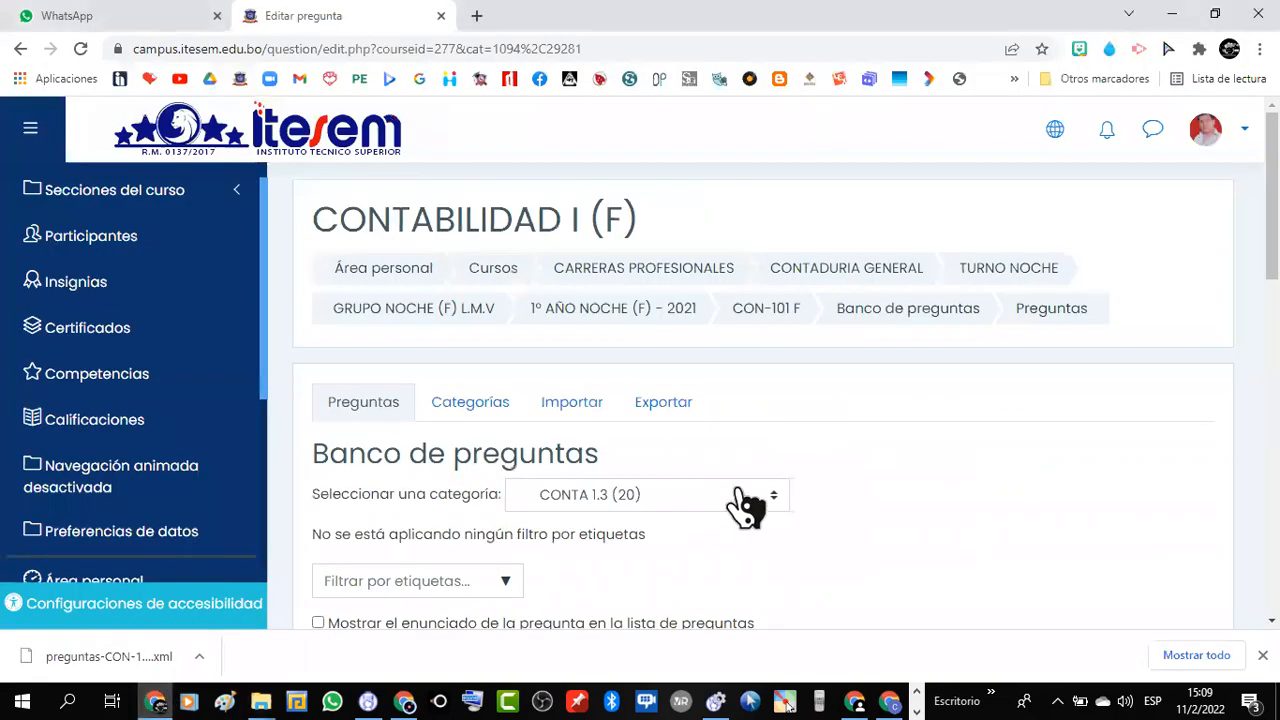
scroll(749, 509, down, 5)
scroll(766, 486, up, 5)
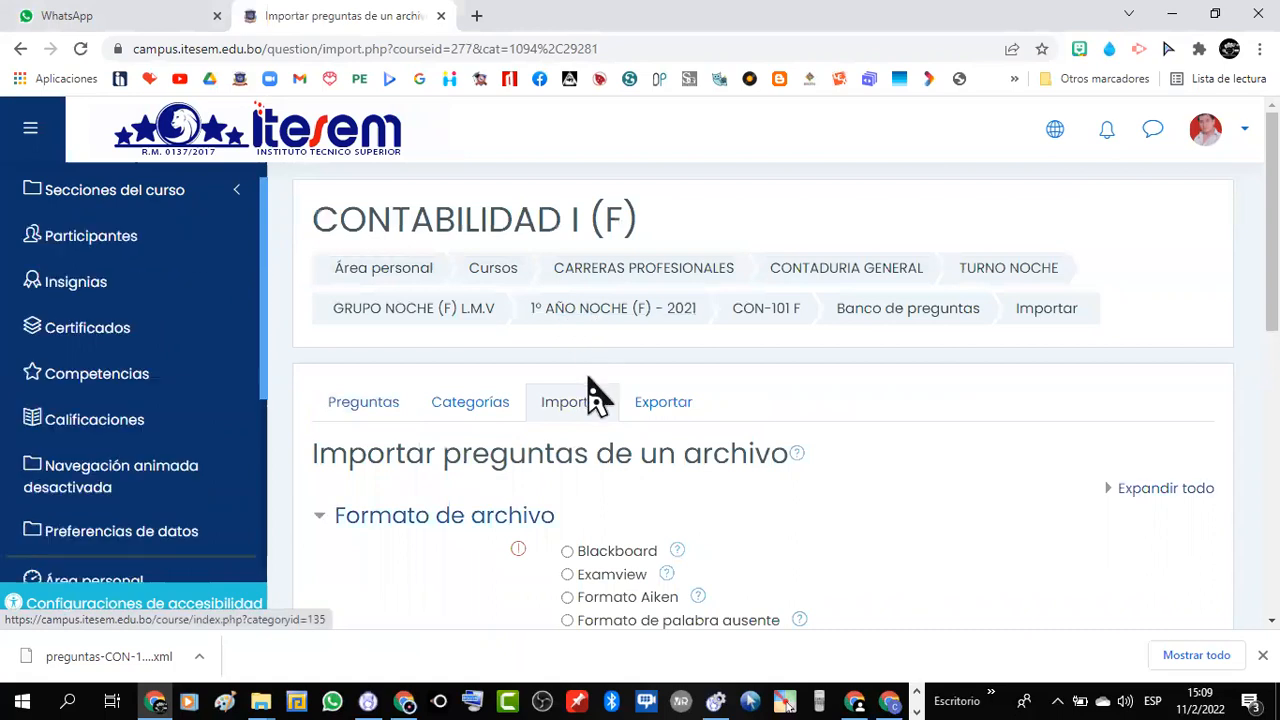
scroll(640, 377, down, 5)
scroll(730, 345, up, 1)
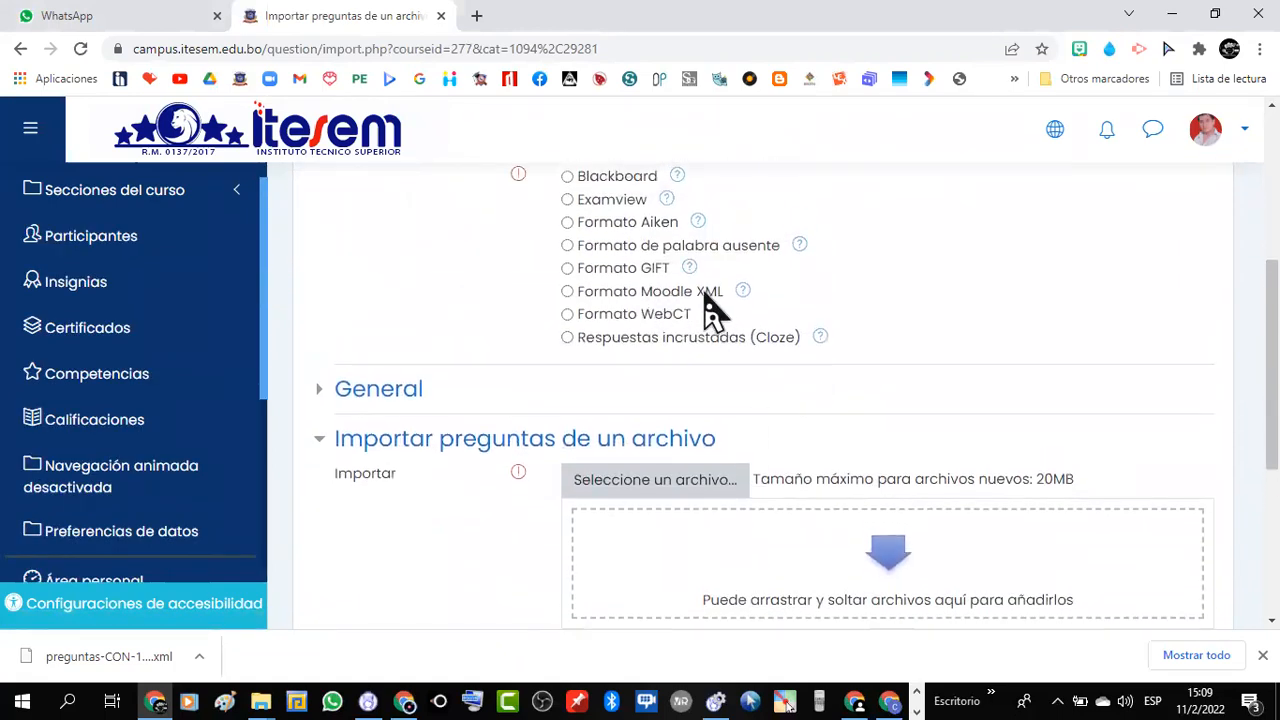
click(568, 292)
scroll(749, 337, down, 3)
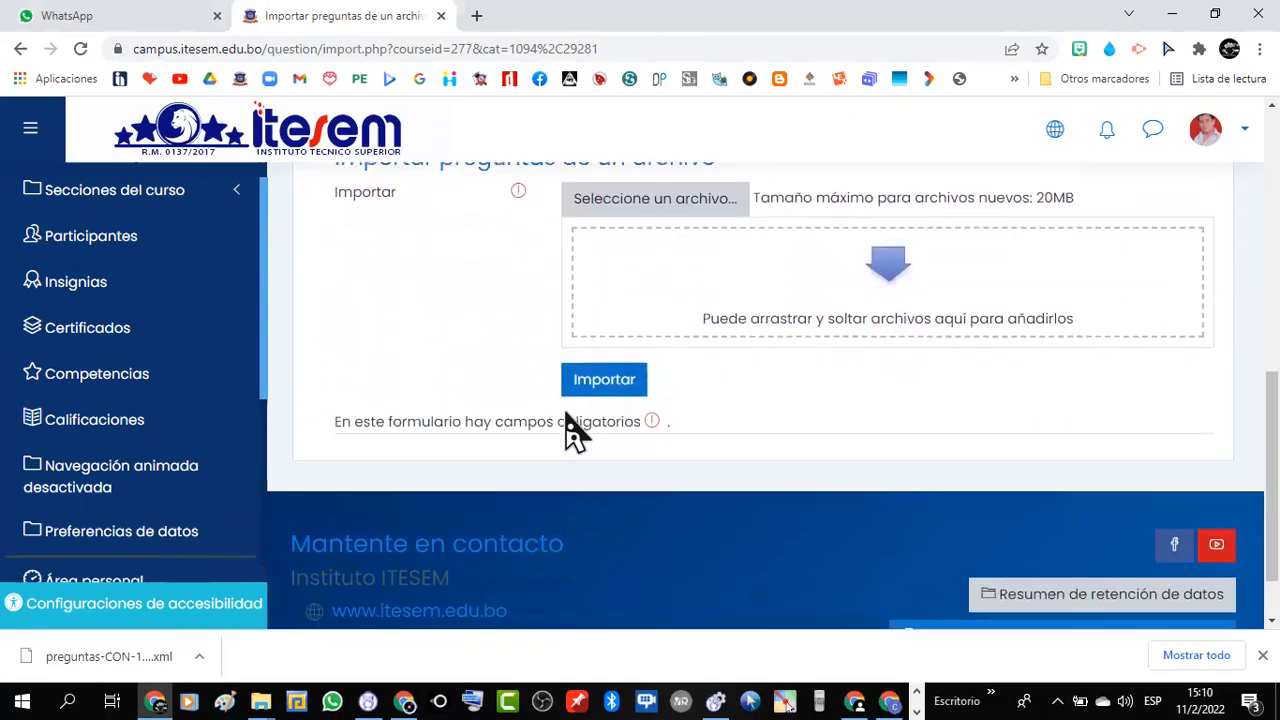
Step: Attach preguntas-CON-101 F-CONTA 1.3-20220211-1505.xml from the File Explorer folder to the question import form and review the form
click(260, 700)
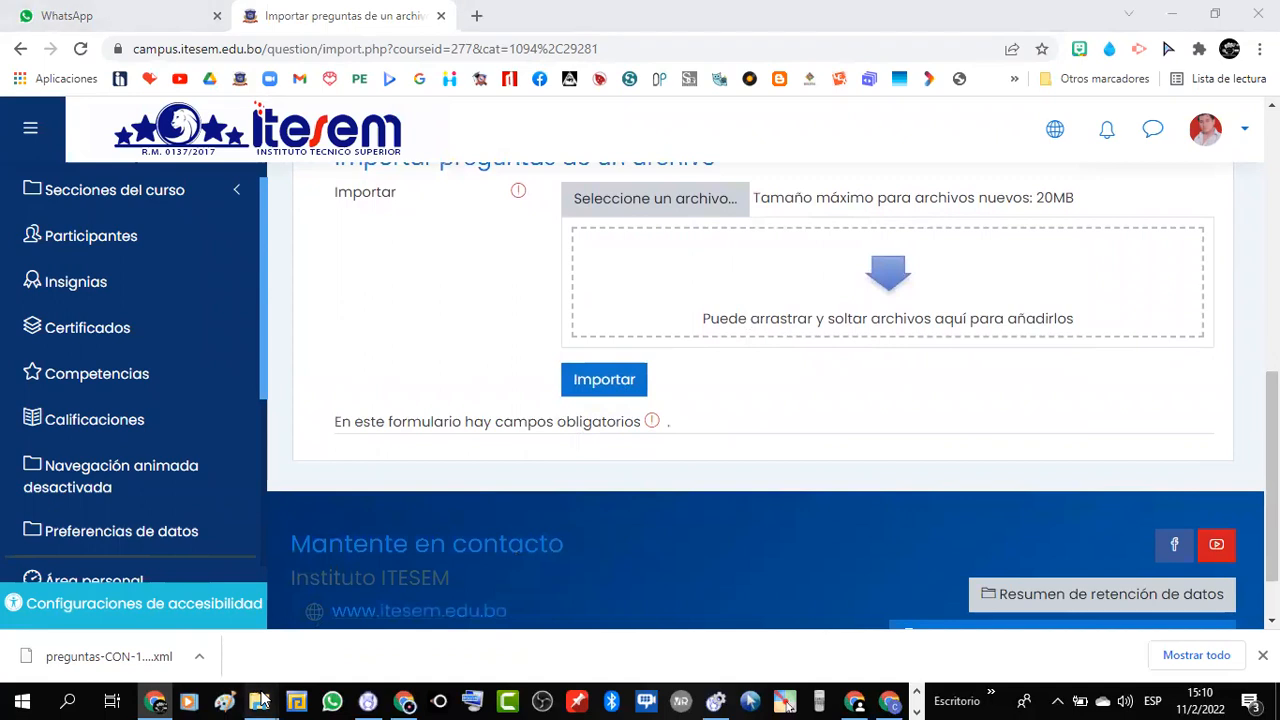
click(208, 628)
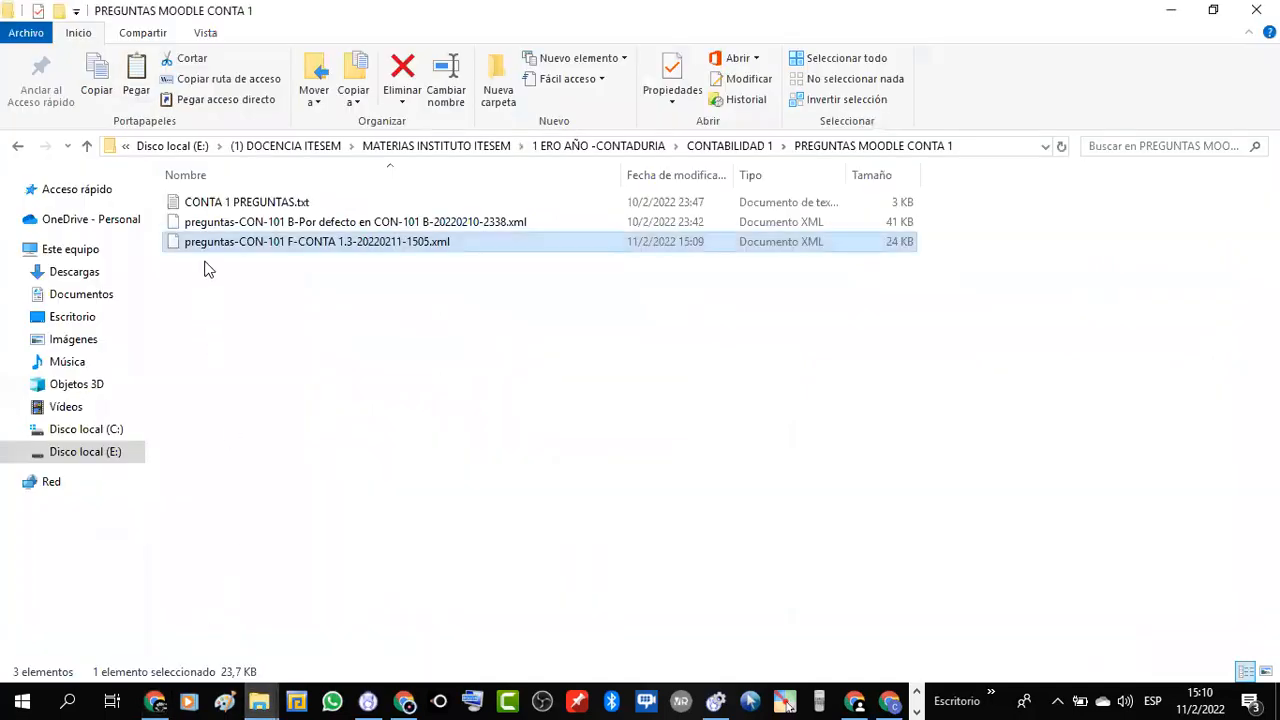
drag(214, 244, 502, 510)
drag(688, 343, 689, 349)
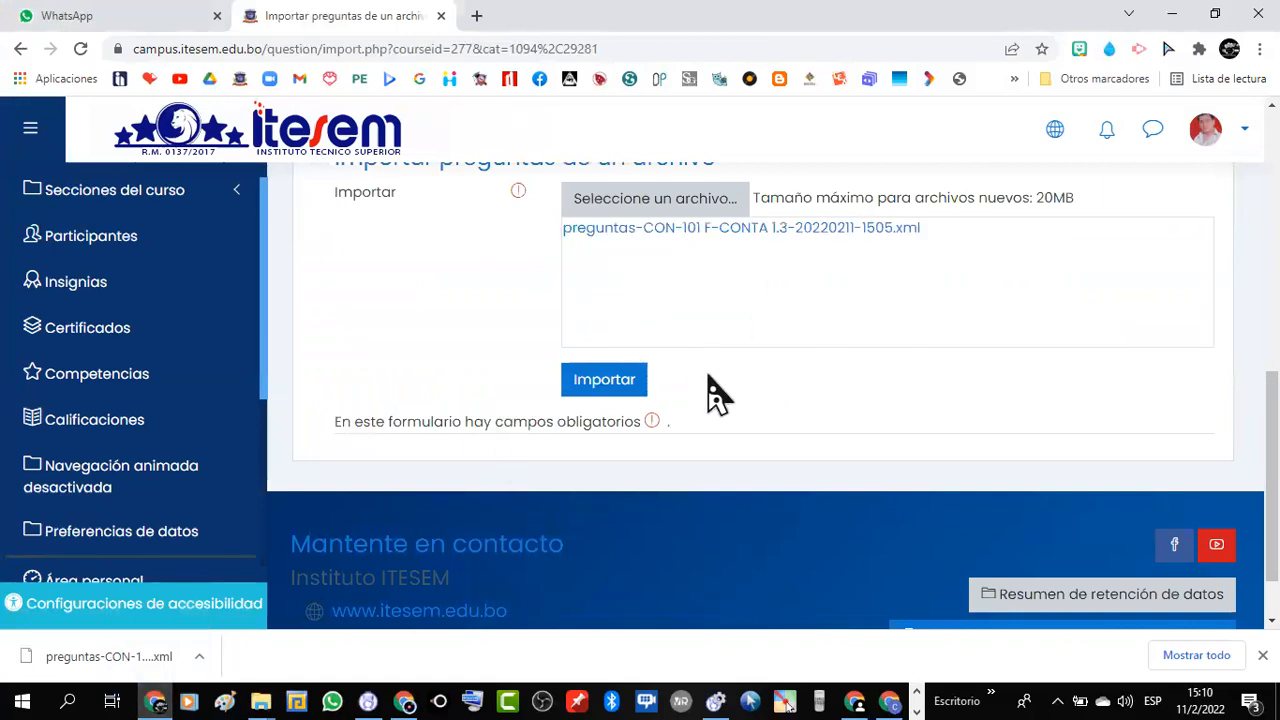
scroll(840, 455, up, 5)
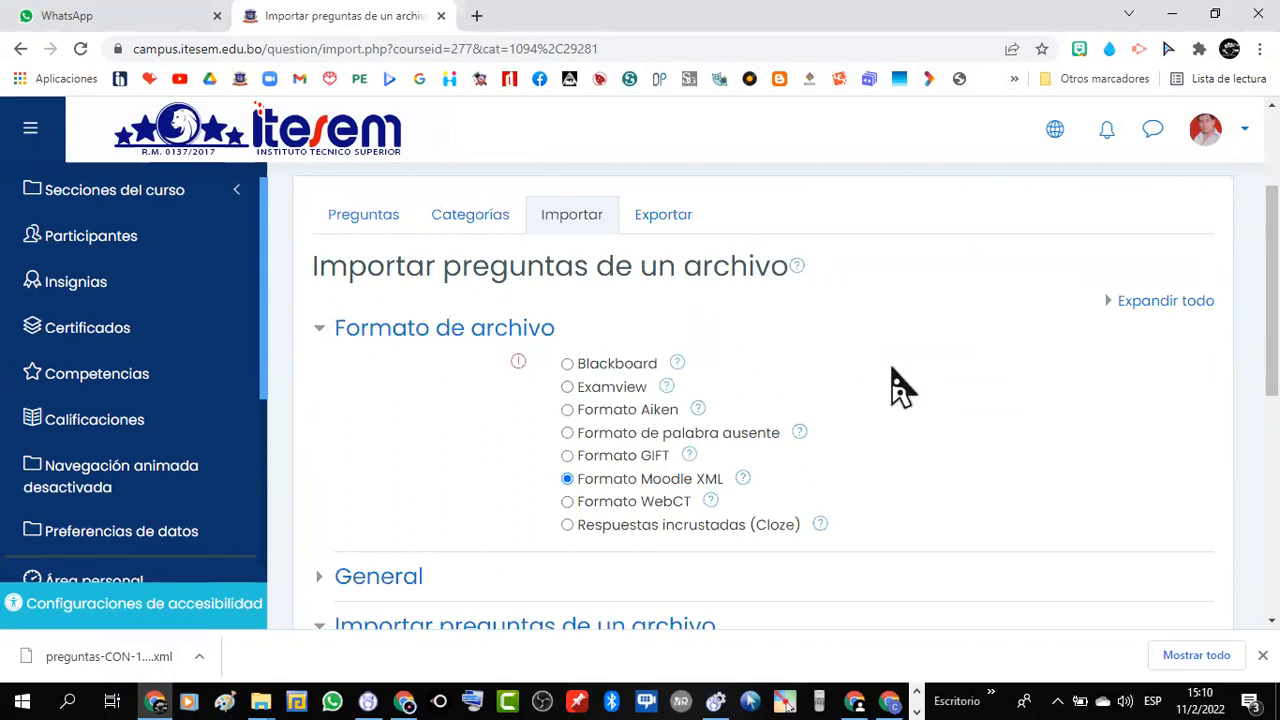
scroll(768, 352, down, 5)
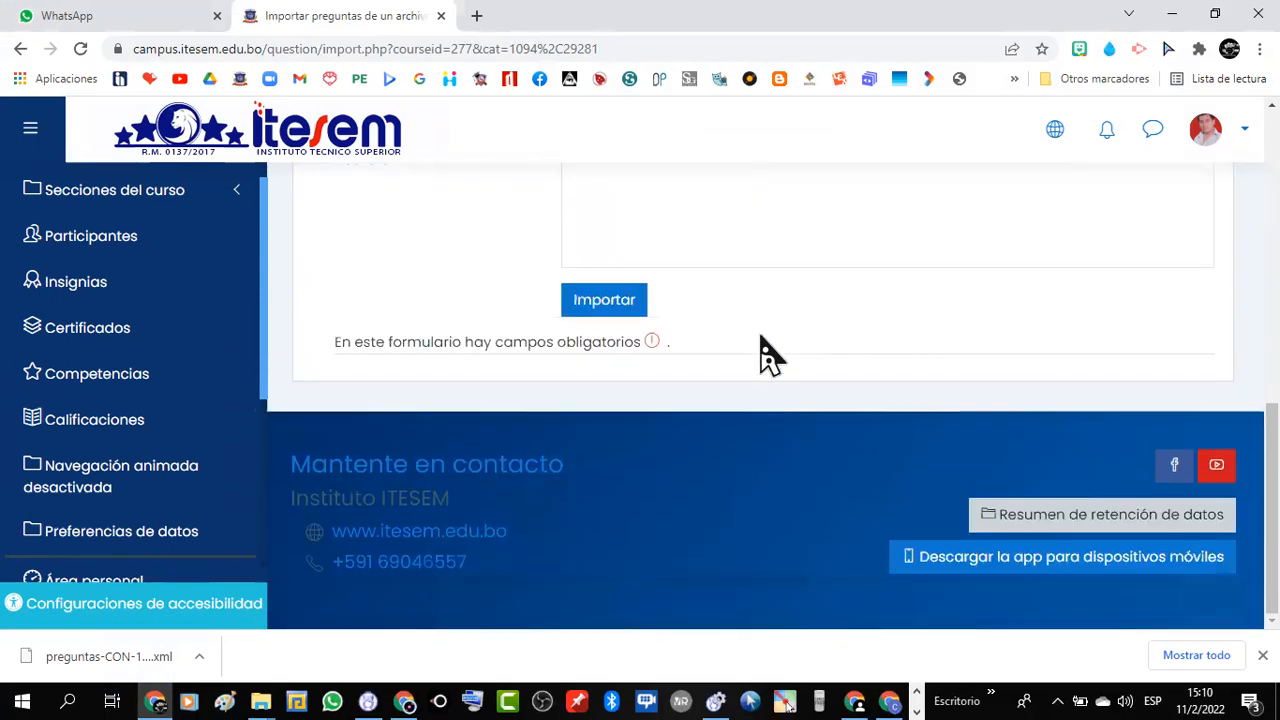
scroll(796, 425, up, 5)
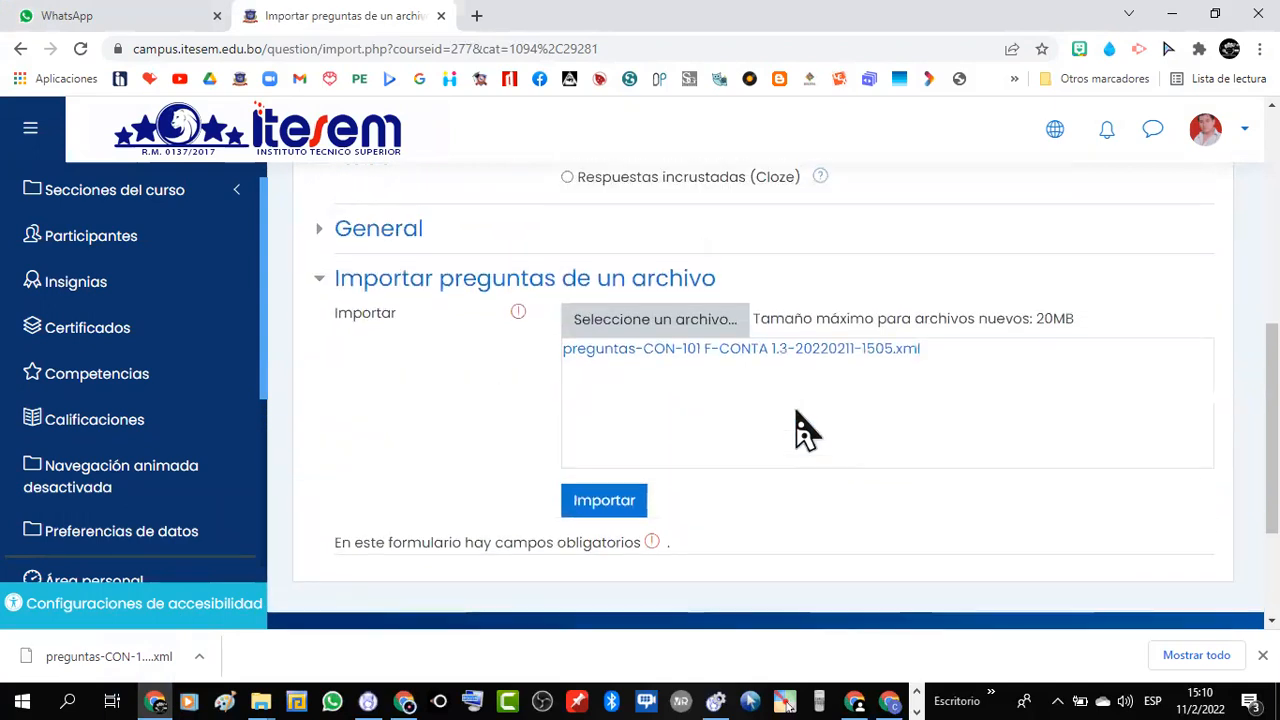
scroll(805, 430, up, 1)
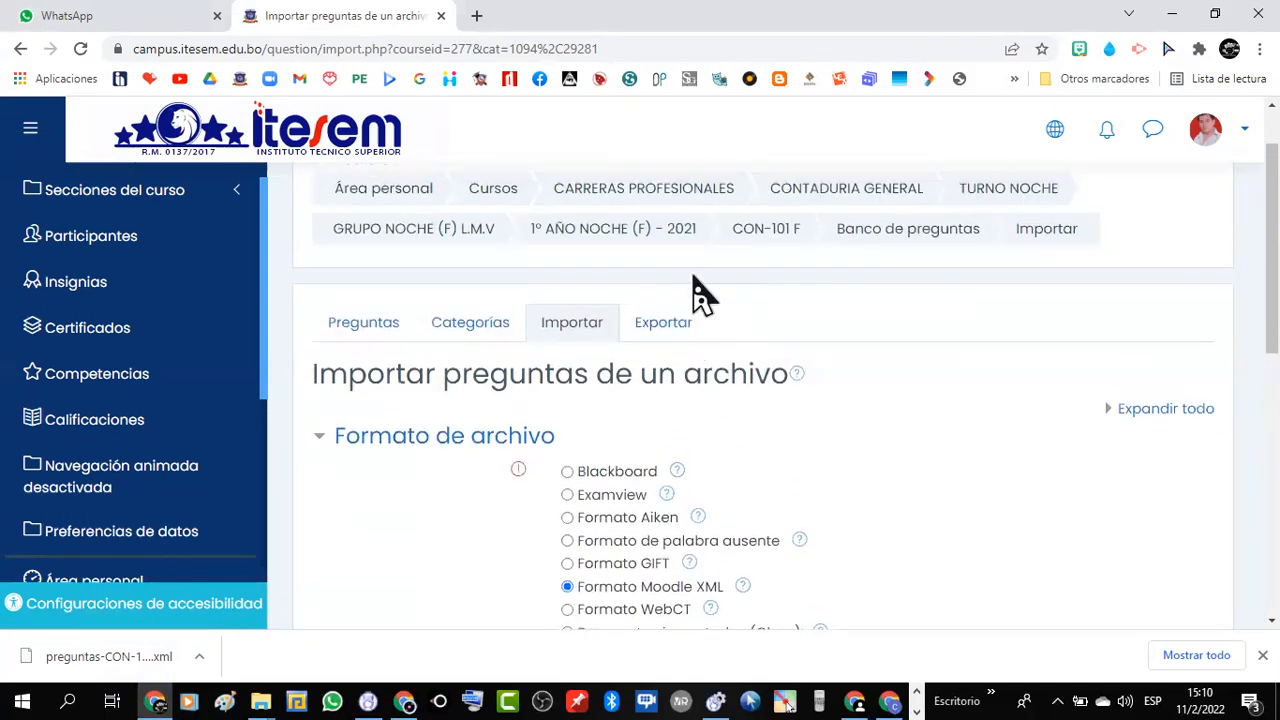
Step: Return to the CON-101 F course page and open the EXAMEN Nº3 quiz for editing its questions
click(745, 236)
click(712, 158)
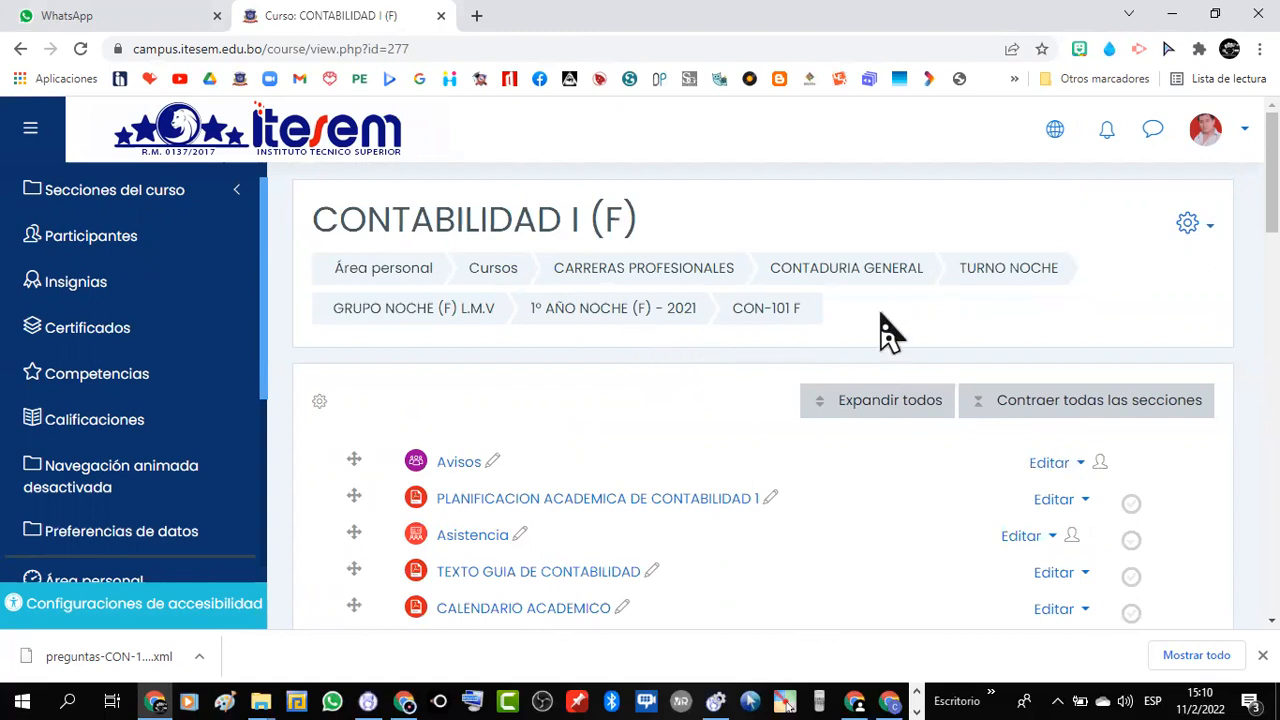
scroll(1157, 349, down, 7)
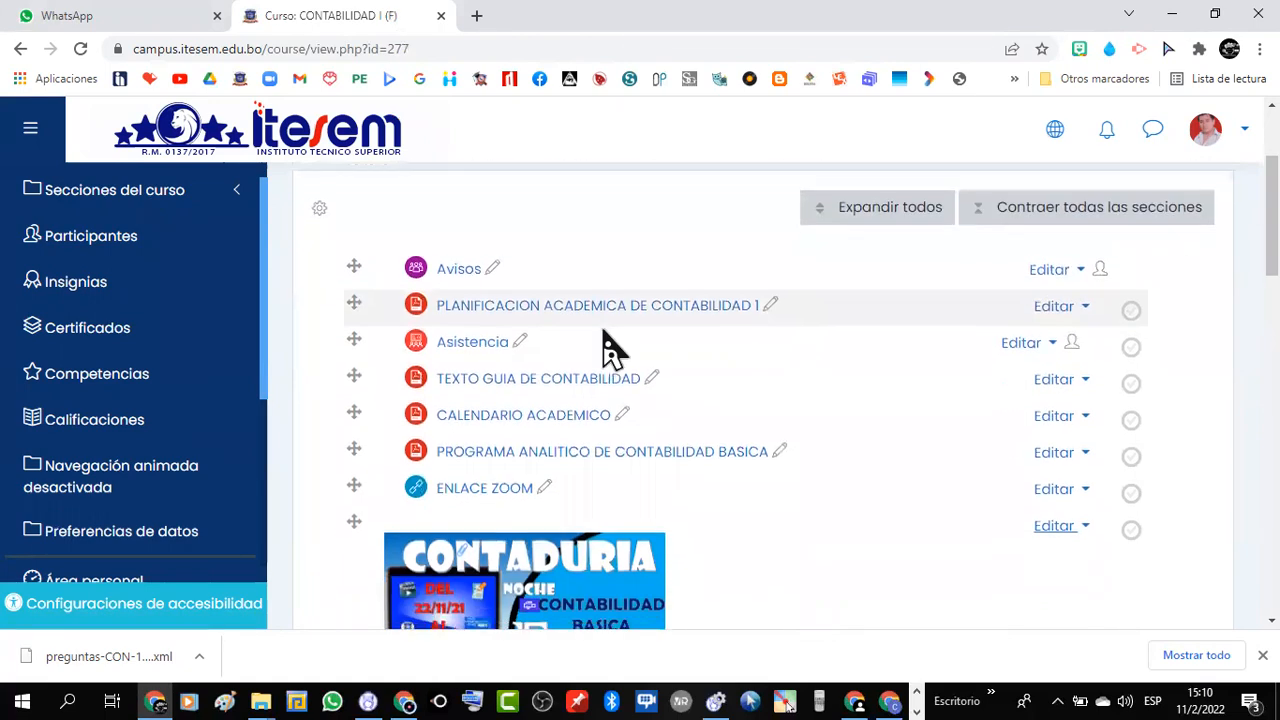
scroll(640, 363, down, 7)
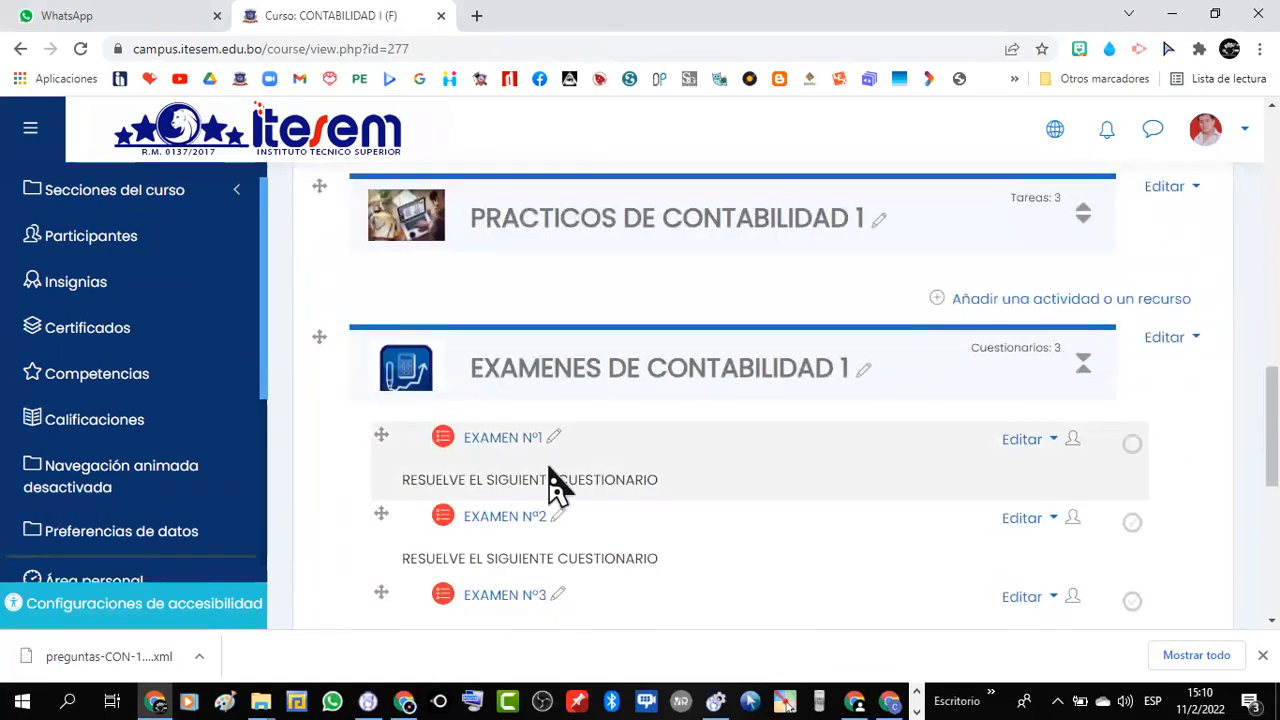
click(508, 414)
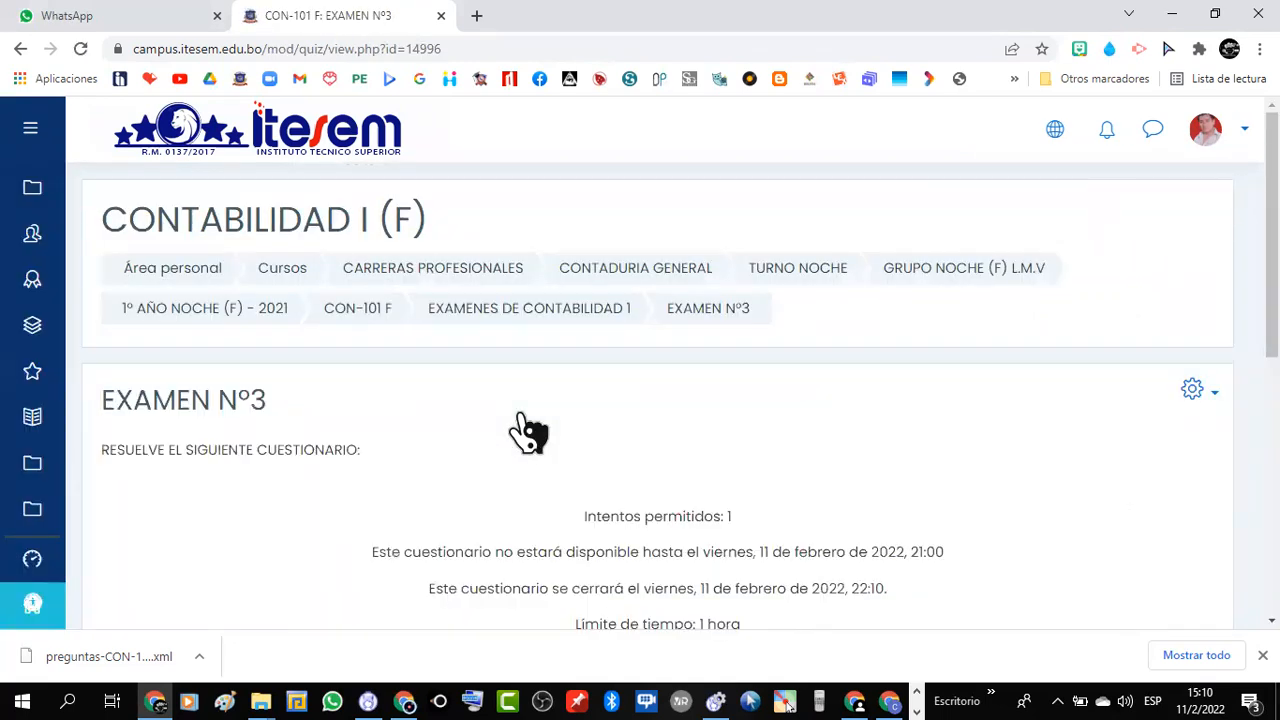
scroll(923, 365, down, 1)
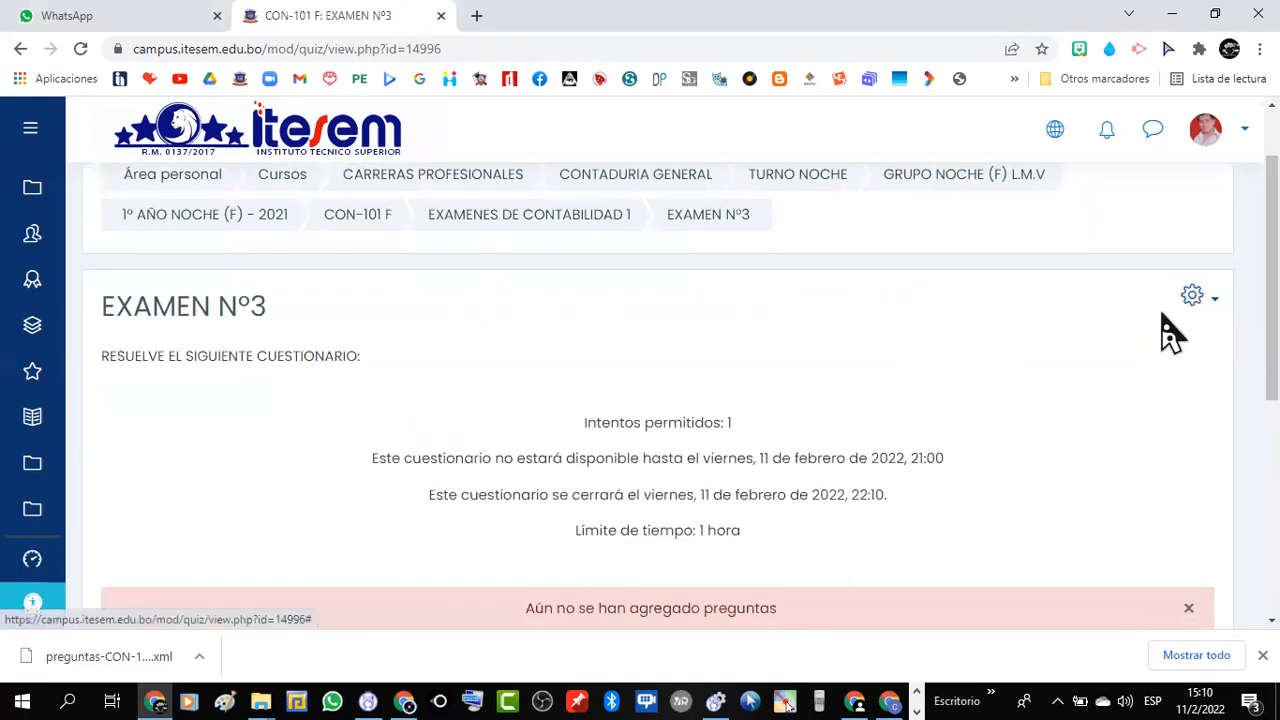
click(1194, 300)
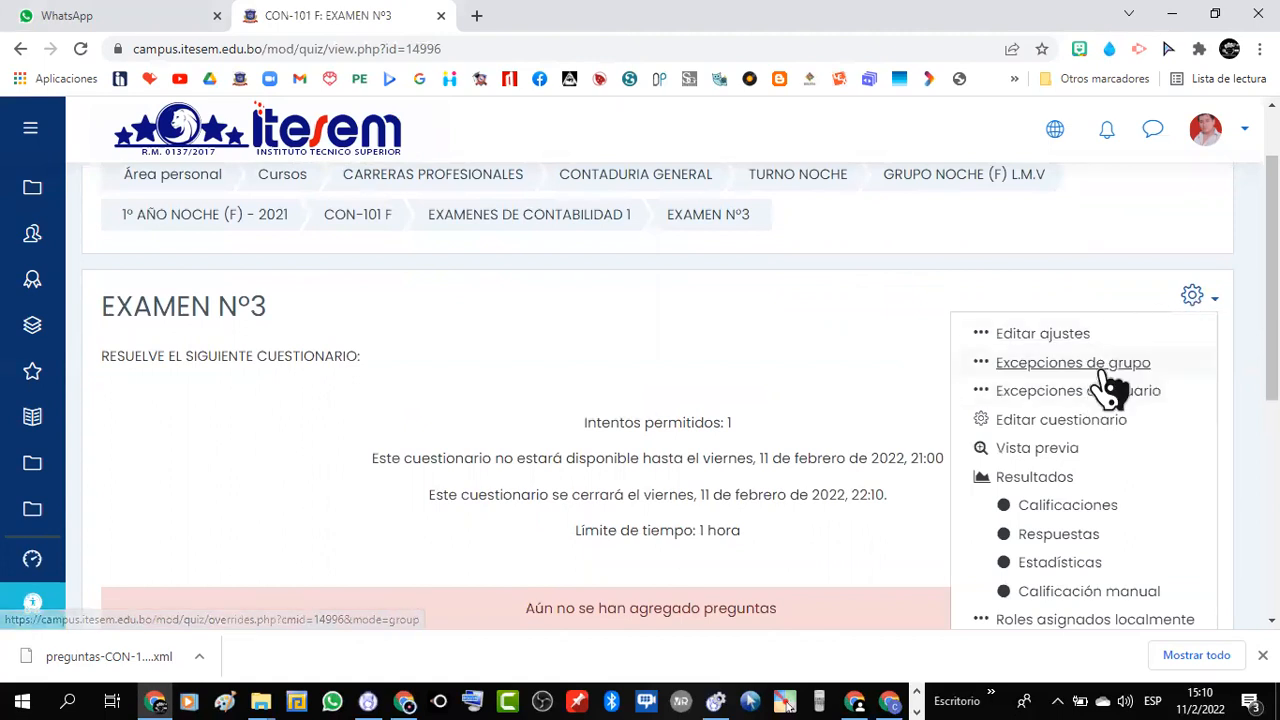
click(1060, 423)
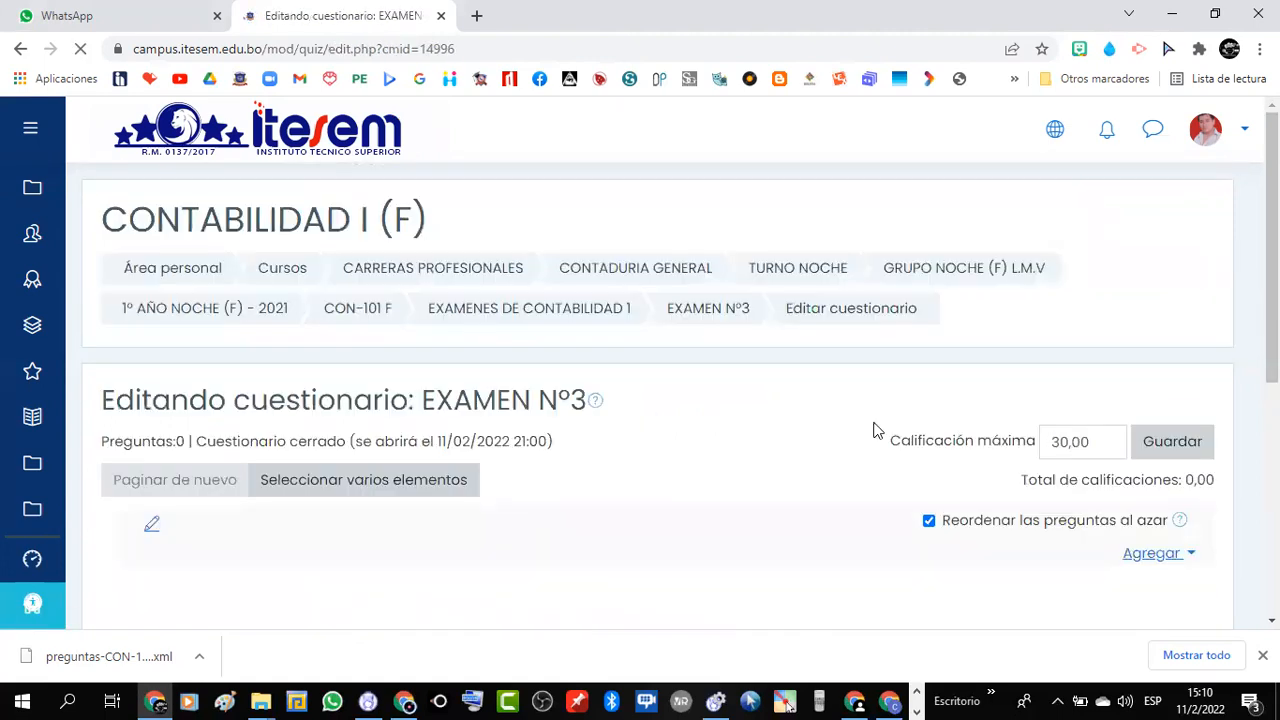
Step: Add 5 random questions from the existing category CONTA1.0 to the EXAMEN Nº3 quiz
scroll(757, 420, down, 1)
click(1155, 367)
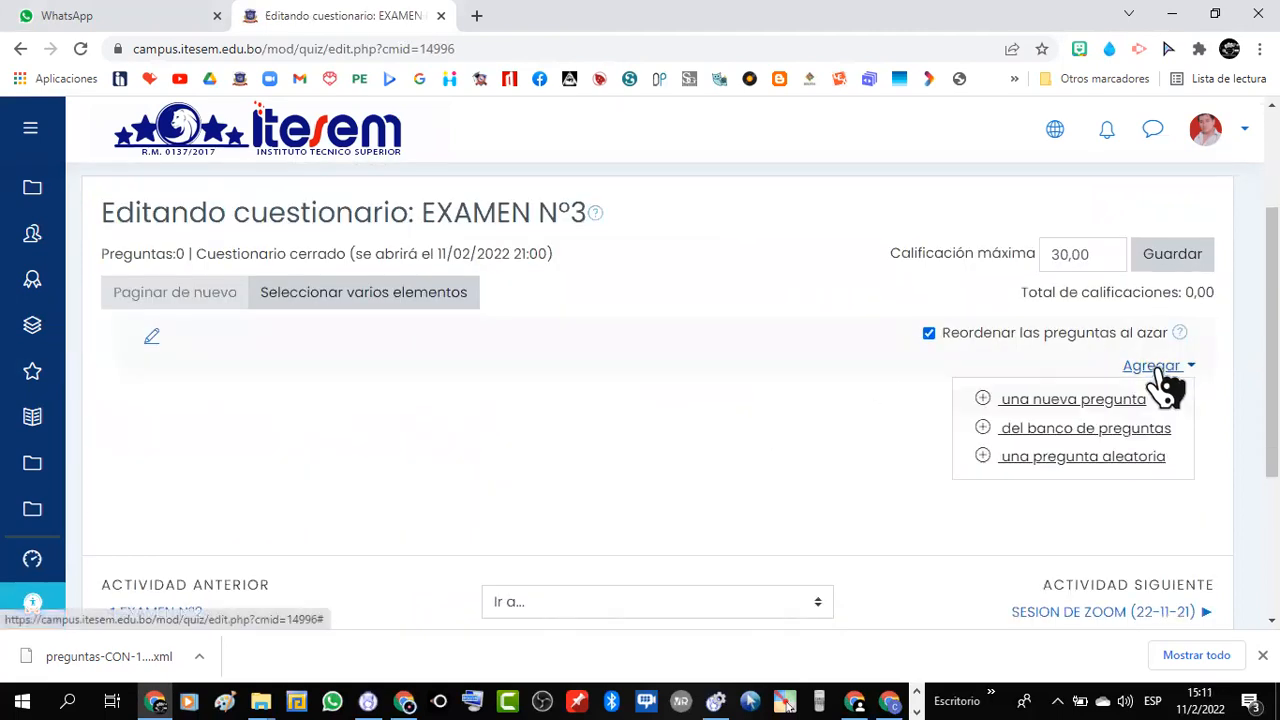
click(1062, 456)
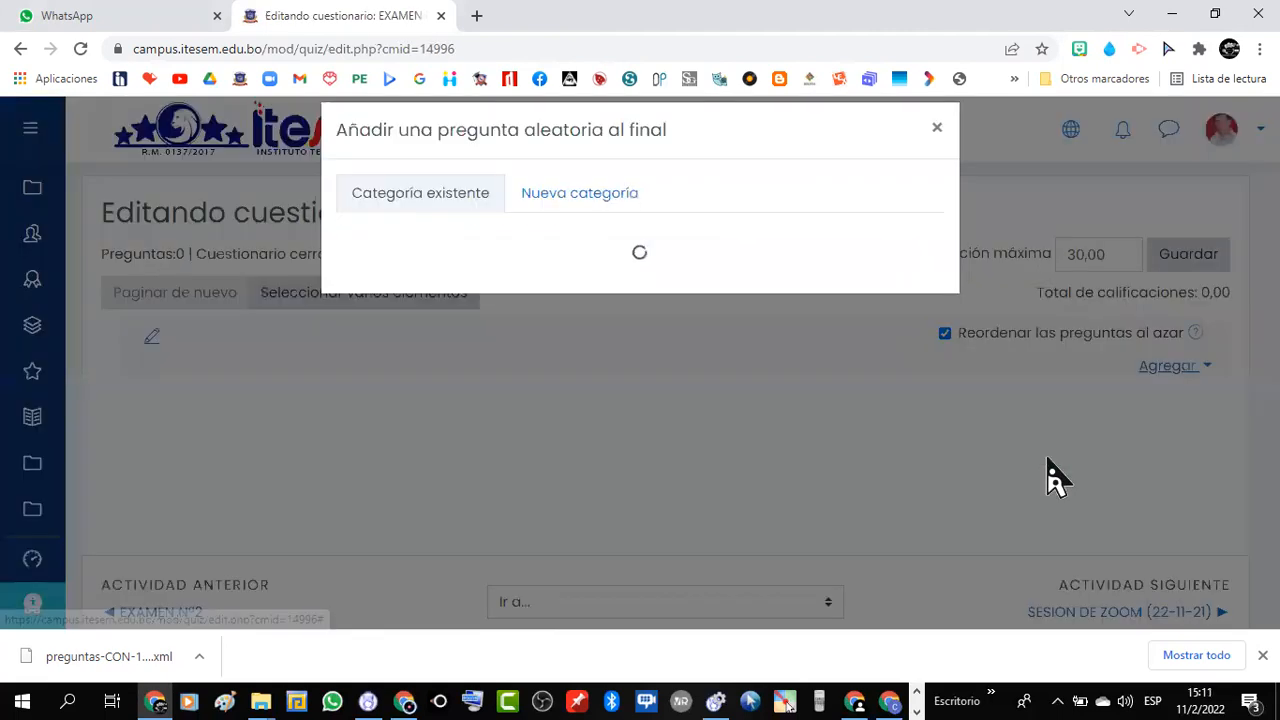
click(783, 251)
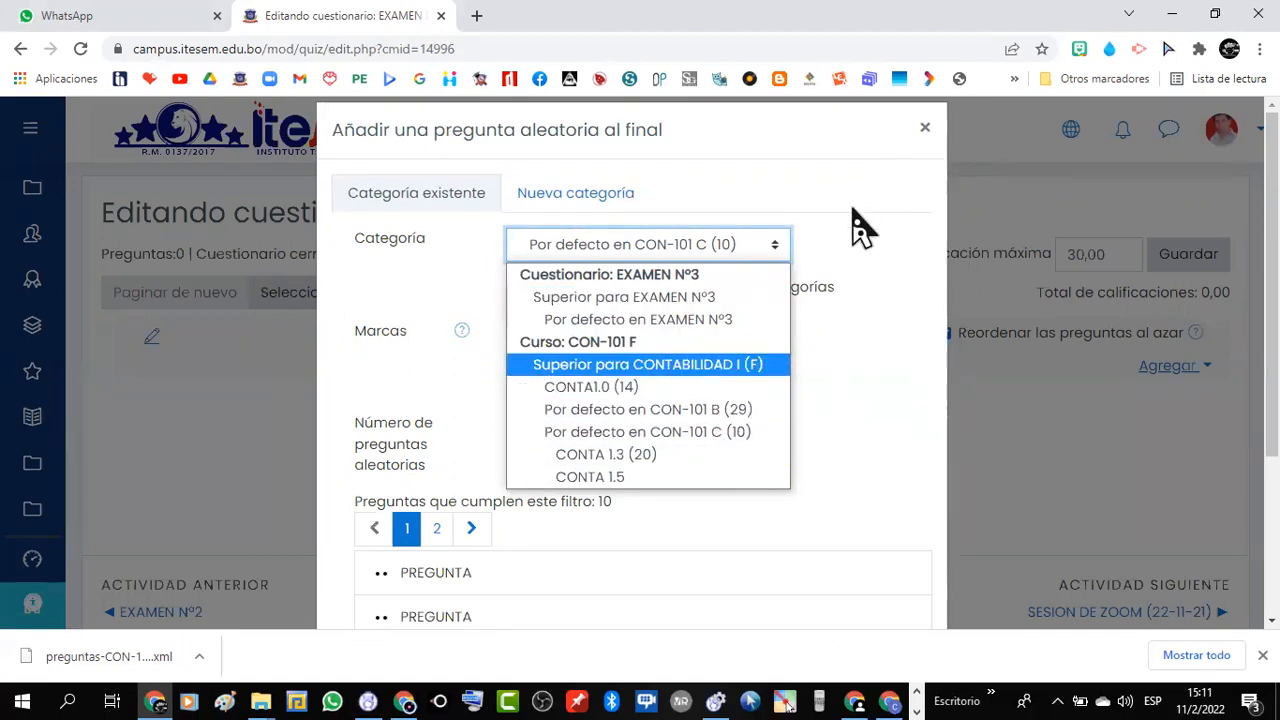
click(608, 395)
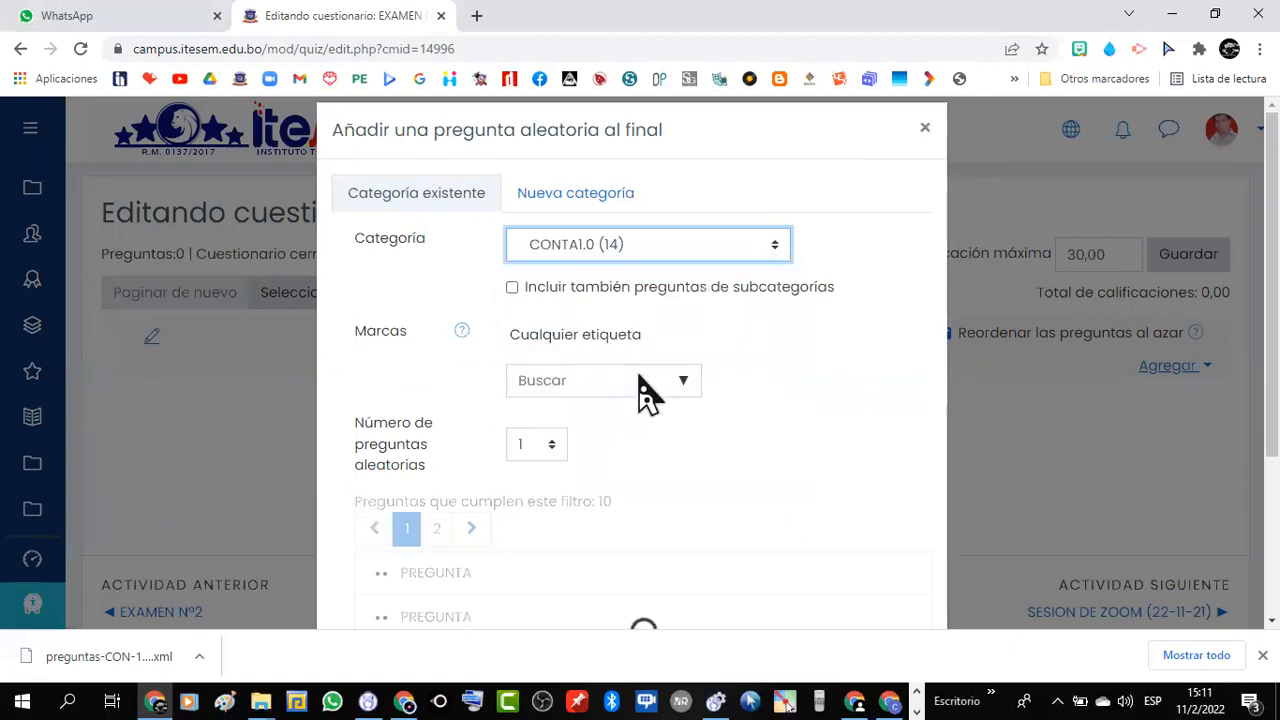
click(565, 445)
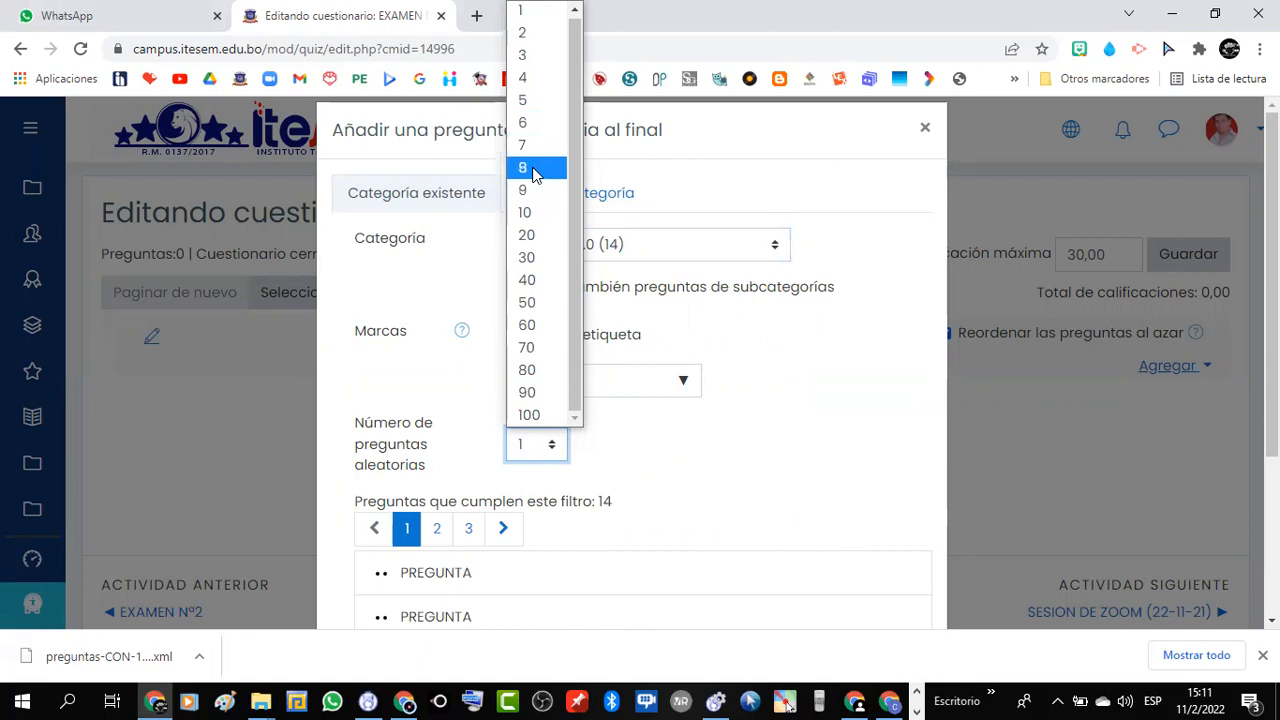
click(548, 102)
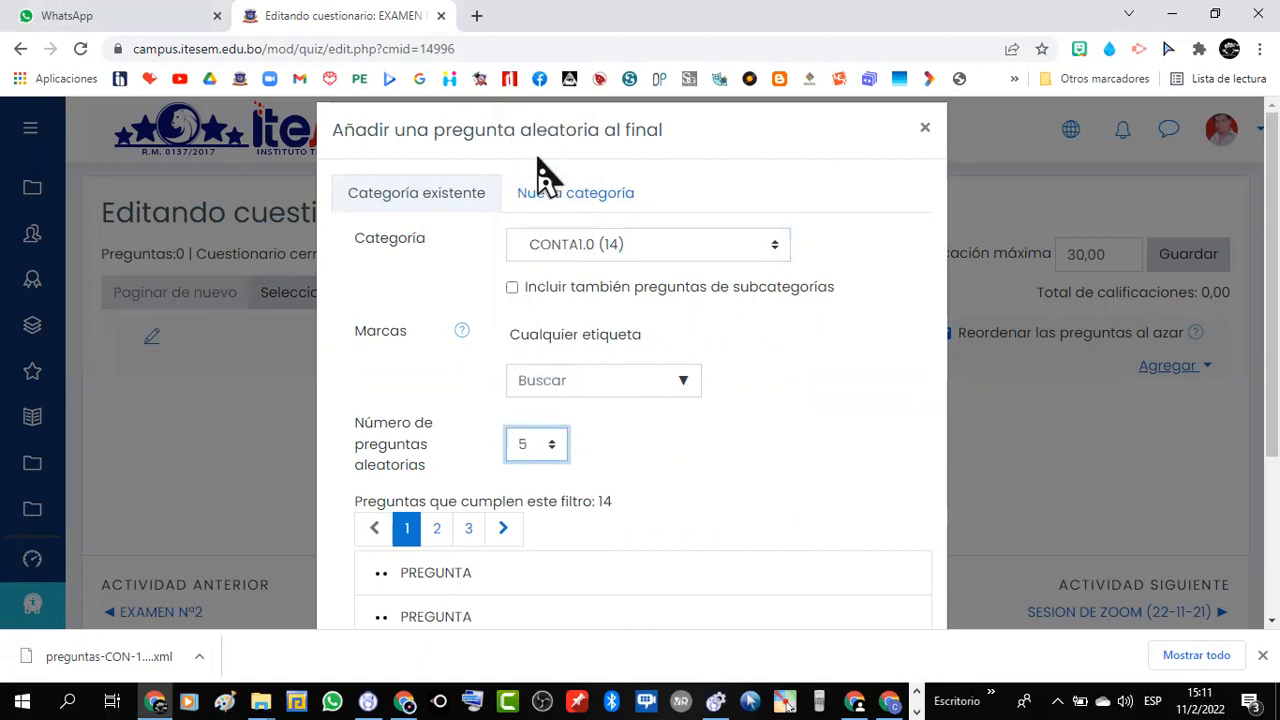
scroll(651, 505, down, 2)
scroll(651, 480, up, 2)
scroll(686, 543, down, 3)
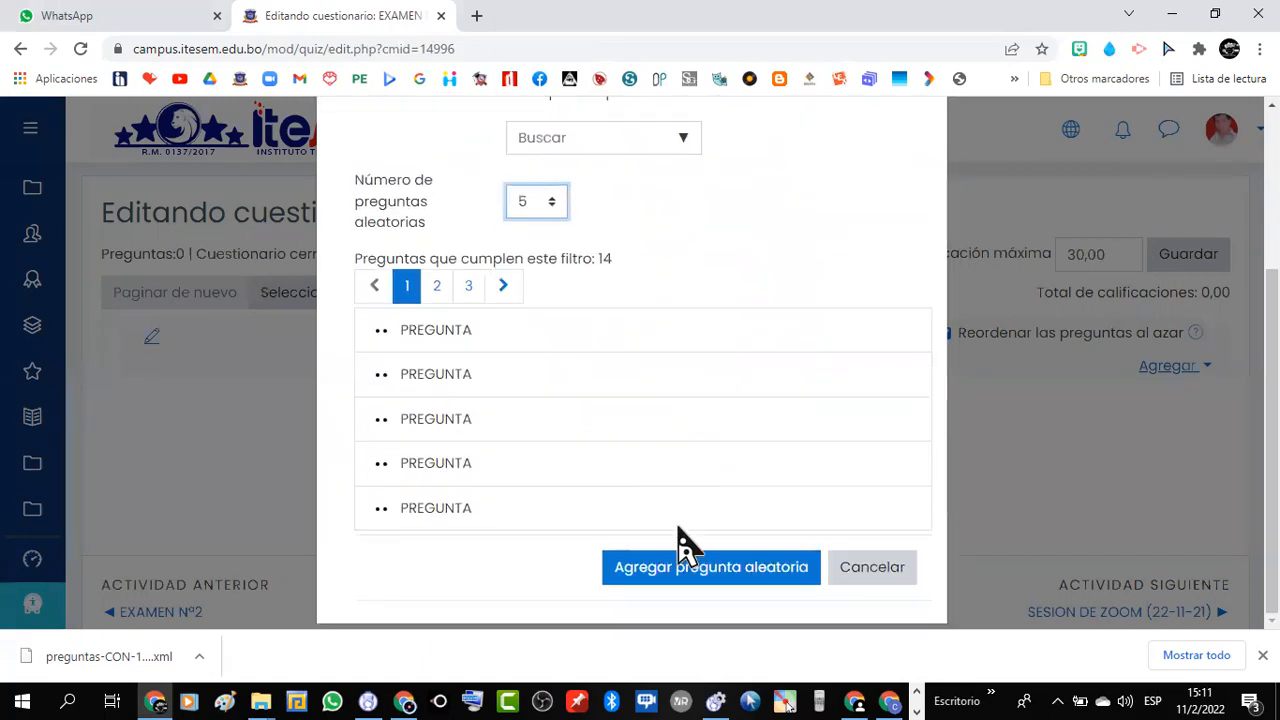
click(680, 591)
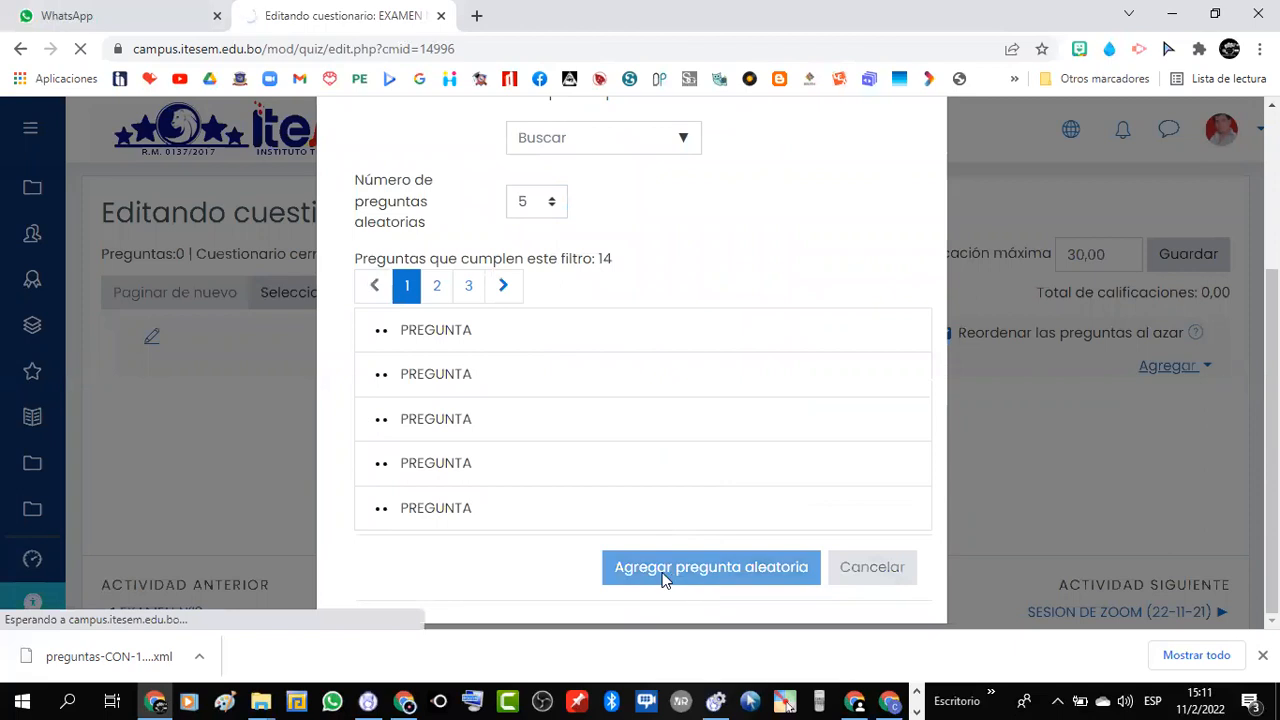
scroll(680, 510, down, 3)
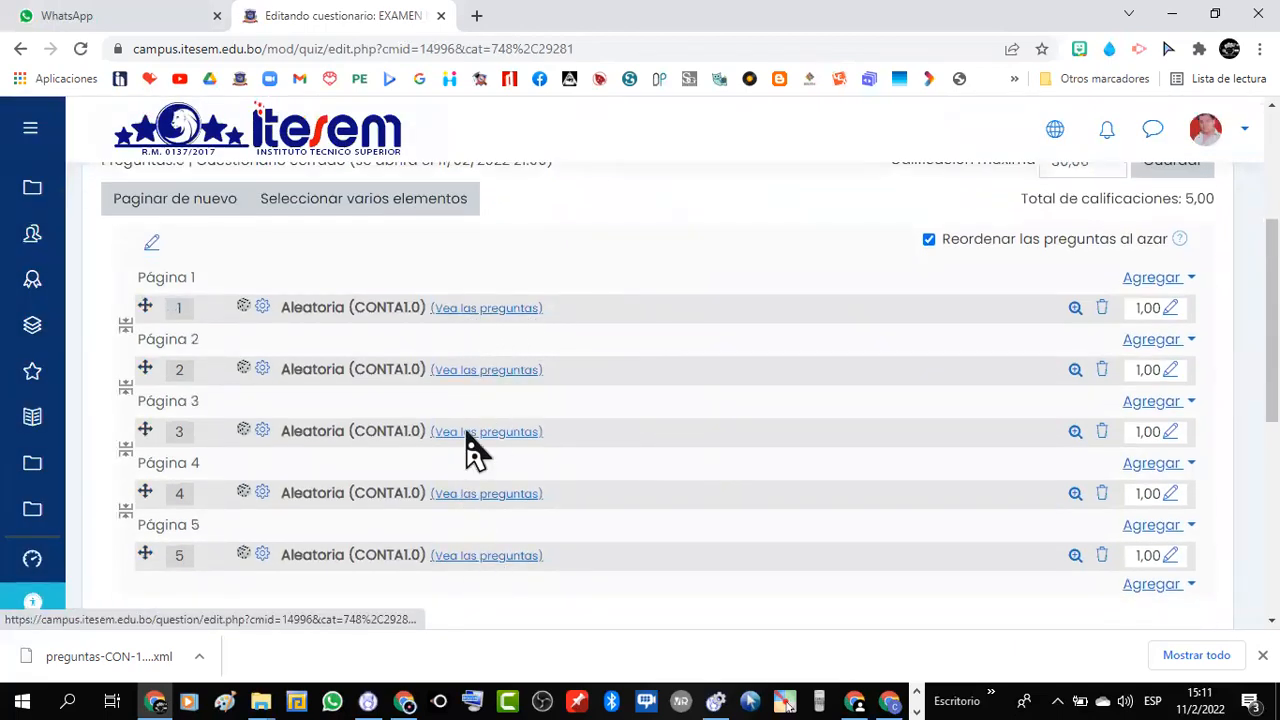
Step: Add 10 random questions from the existing category Por defecto en CON-101 B to the end of the EXAMEN Nº3 quiz
scroll(550, 550, down, 1)
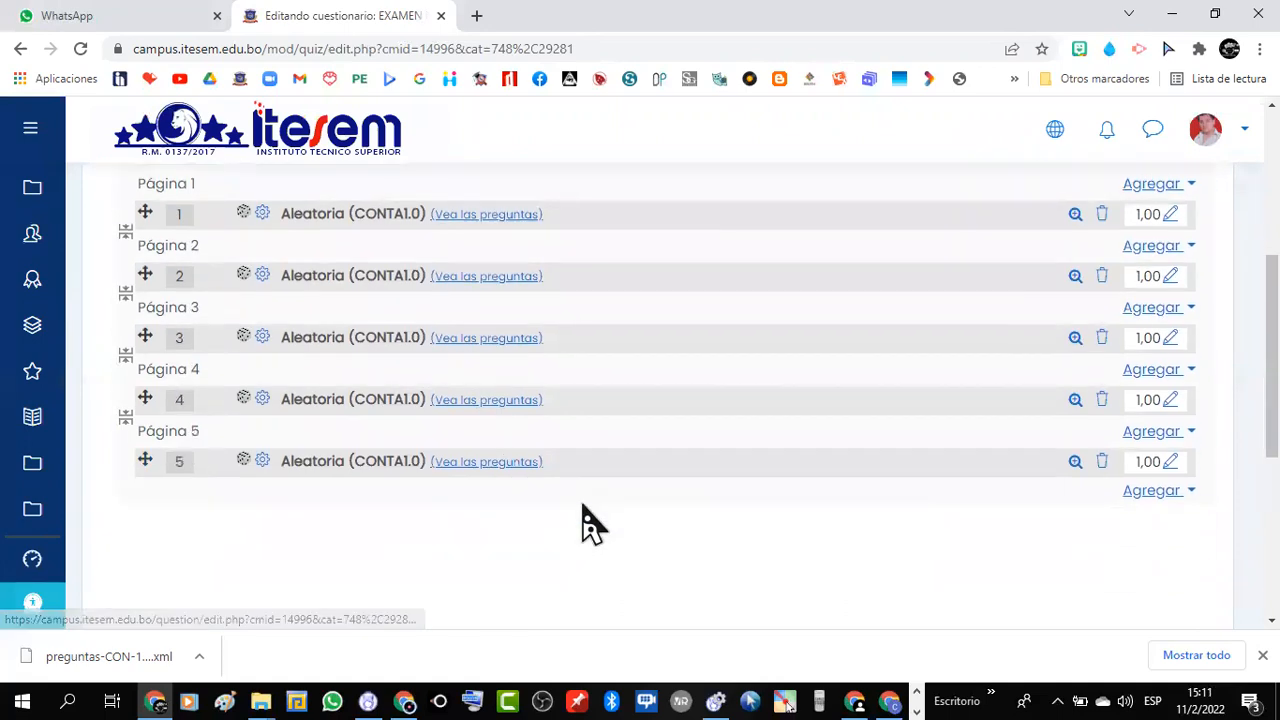
click(1160, 498)
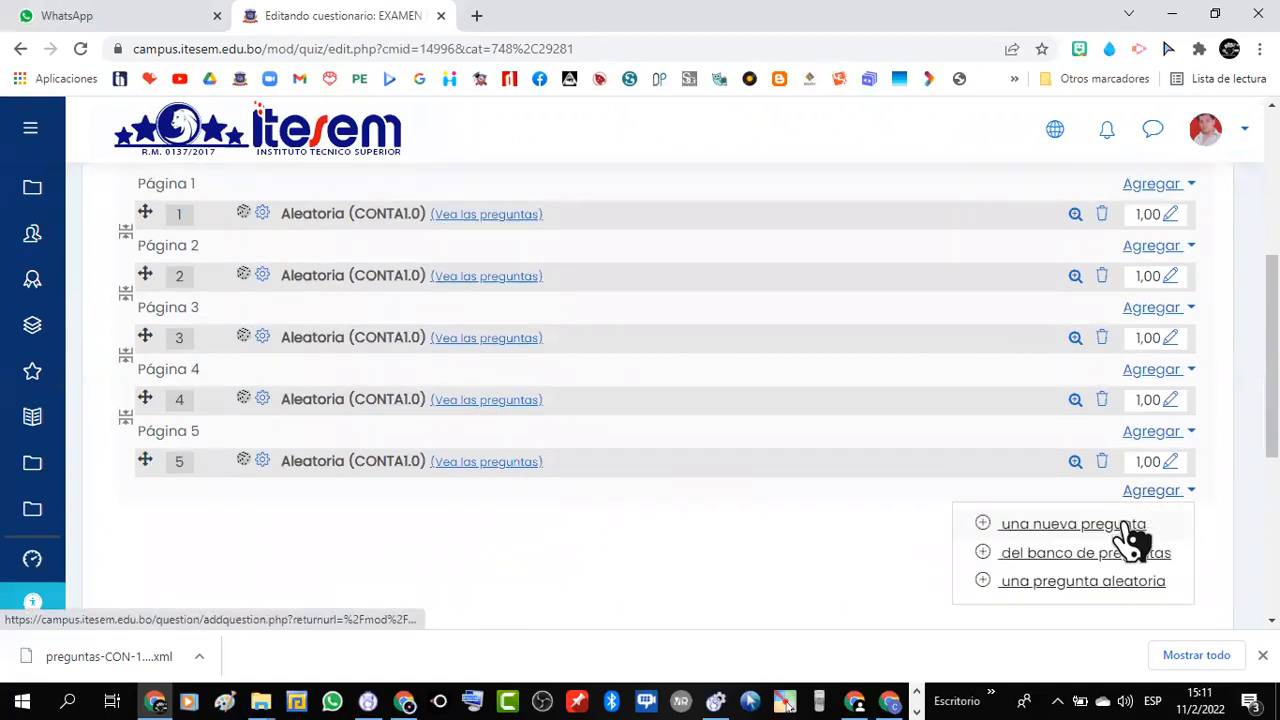
click(1107, 590)
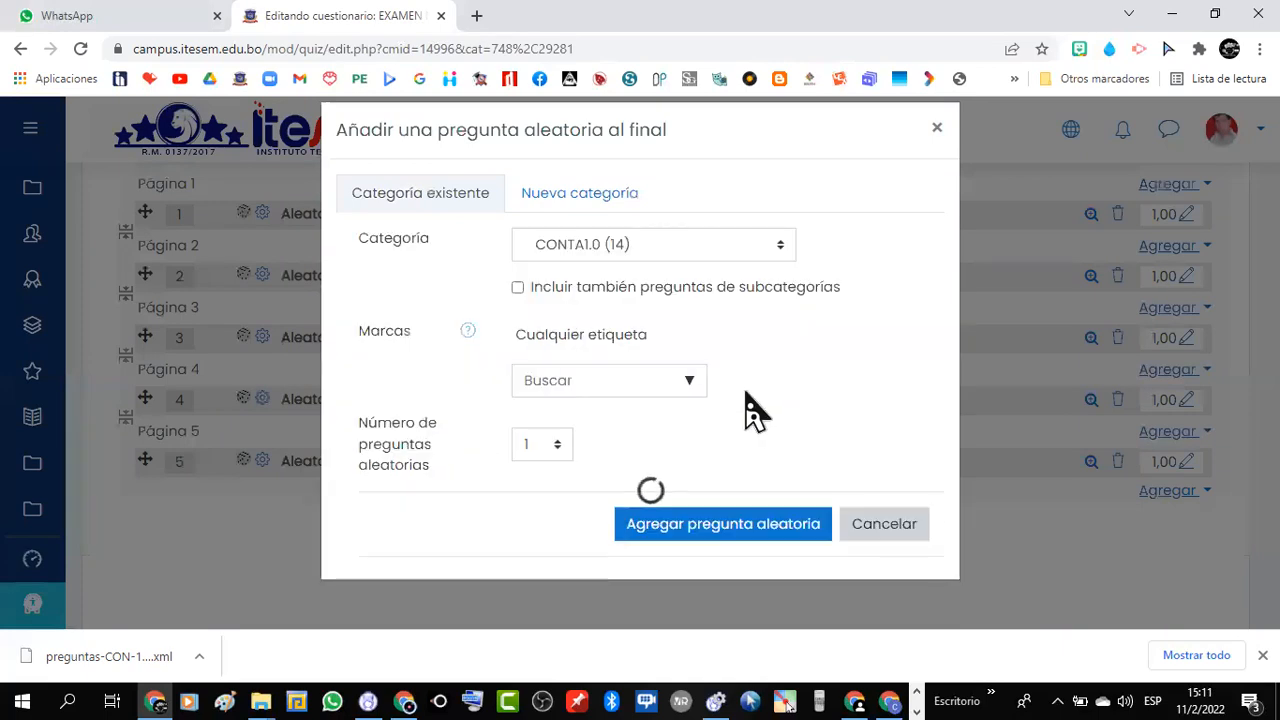
click(774, 253)
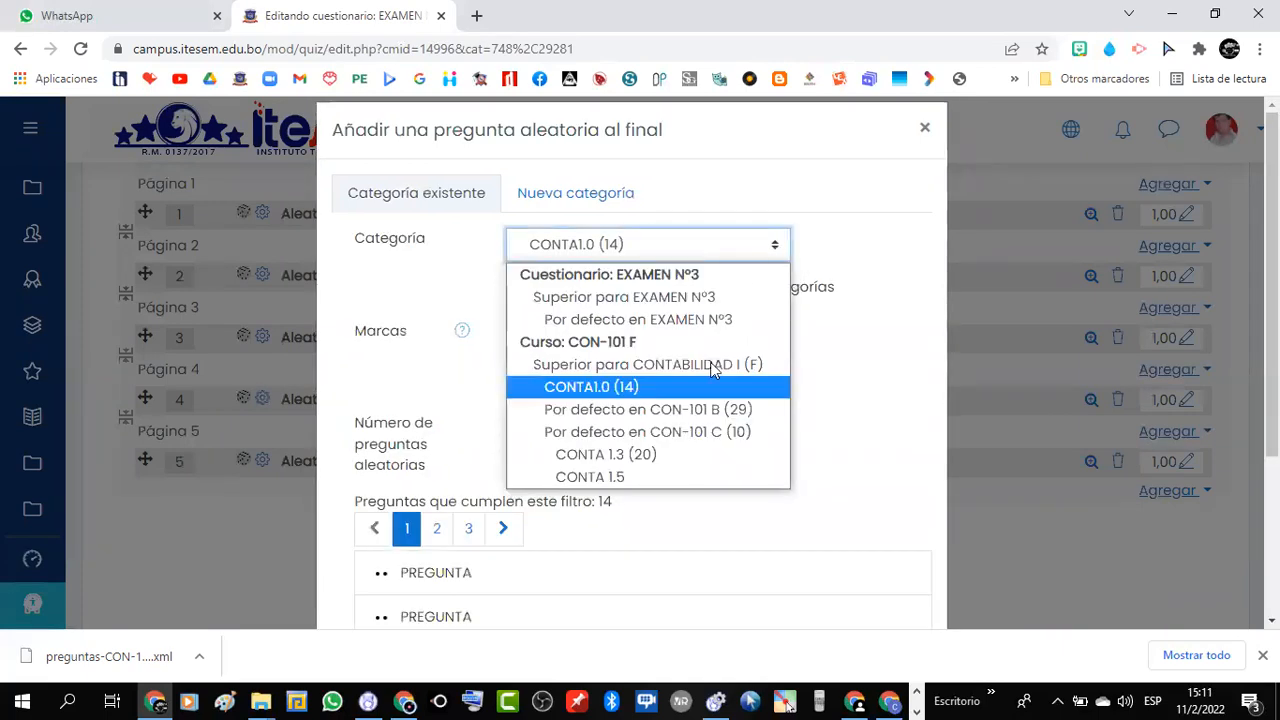
click(686, 412)
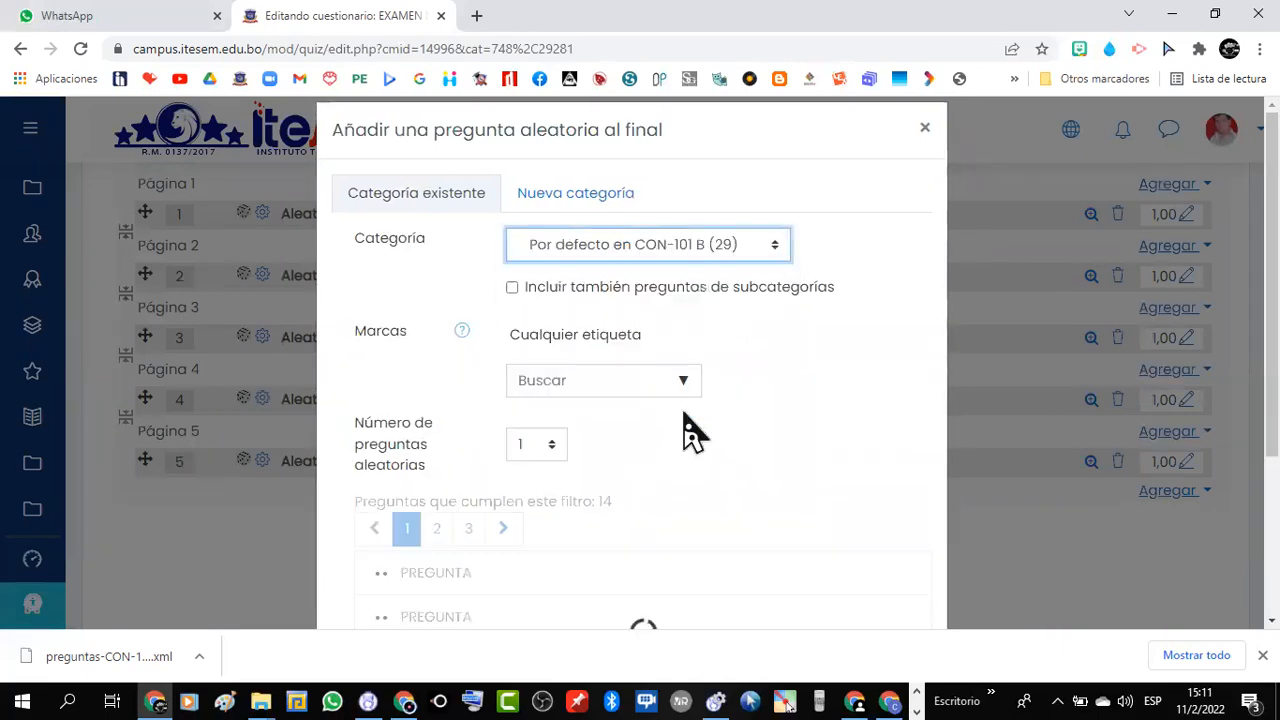
click(551, 448)
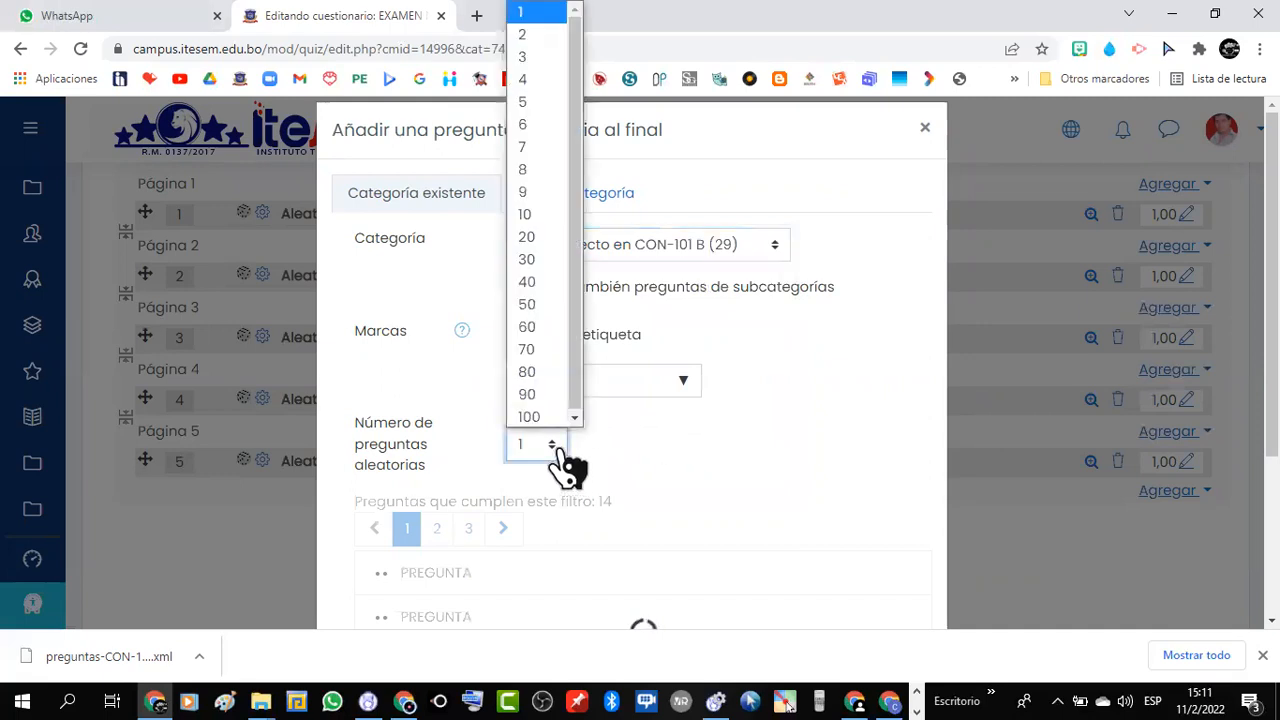
click(538, 215)
scroll(663, 452, down, 1)
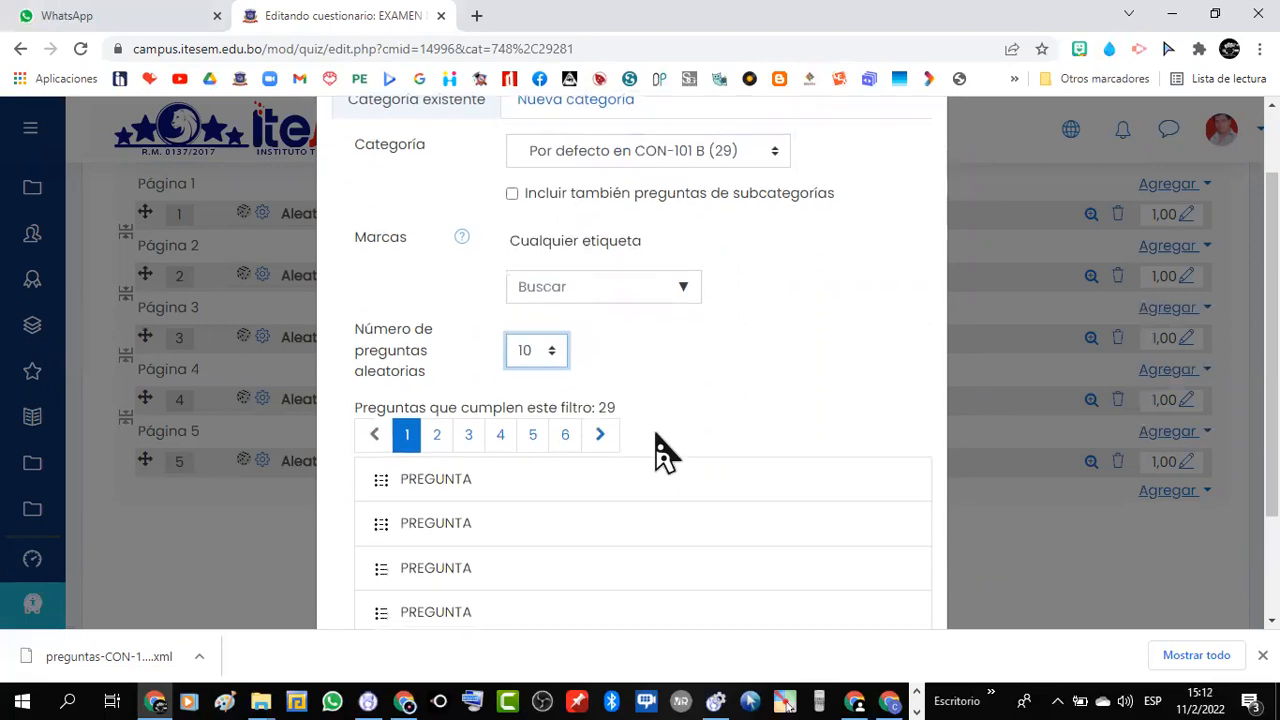
scroll(740, 366, down, 2)
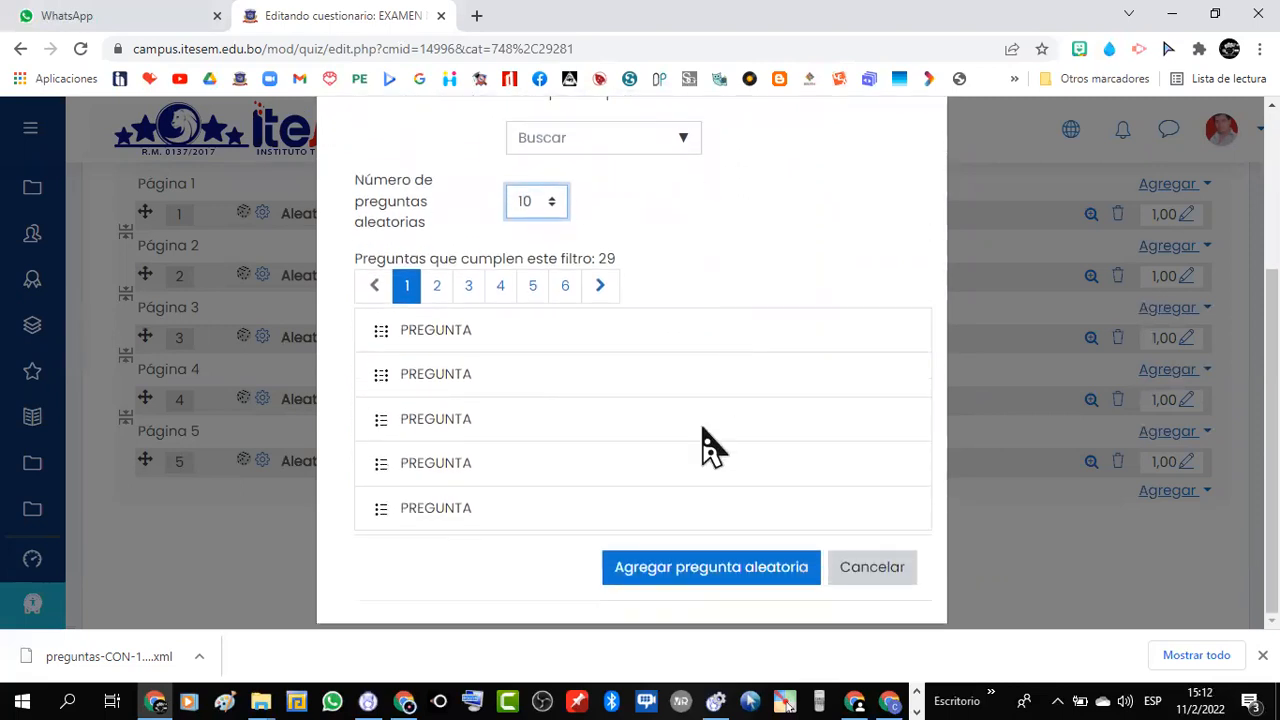
click(672, 573)
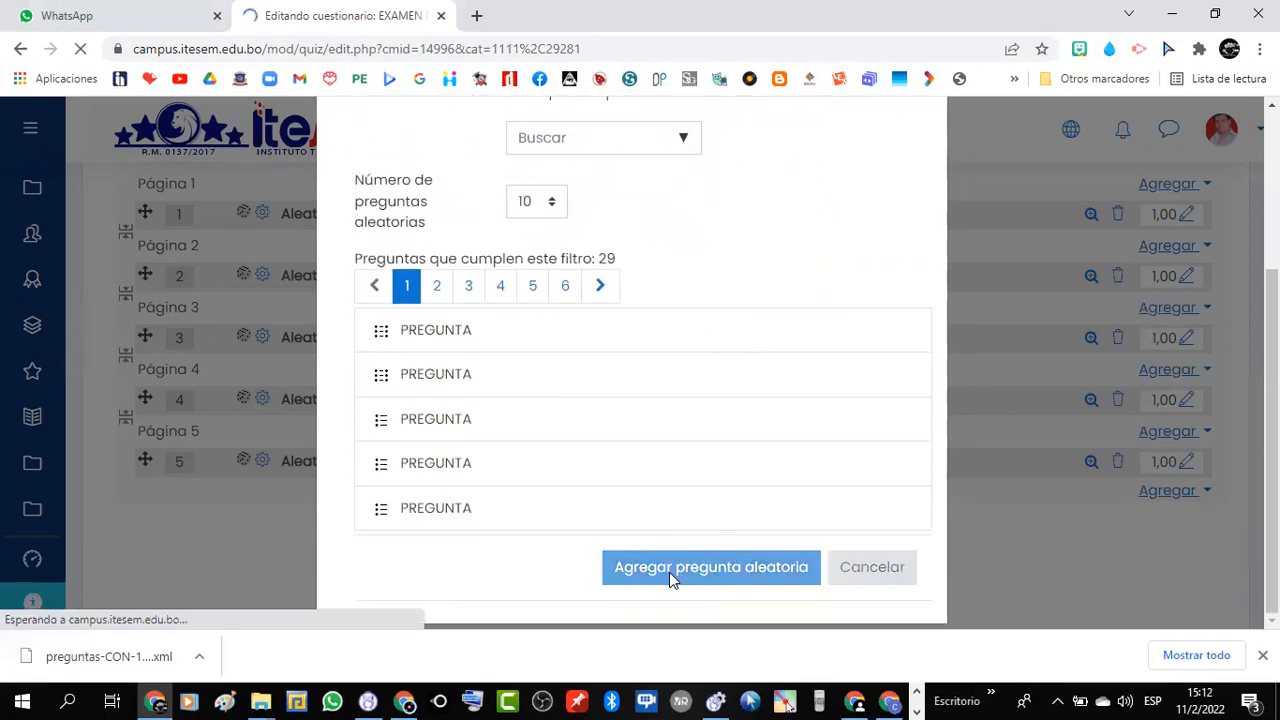
Step: Add 5 random questions from the existing category Por defecto en CON-101 C to the end of the quiz
scroll(757, 485, down, 3)
scroll(757, 485, down, 5)
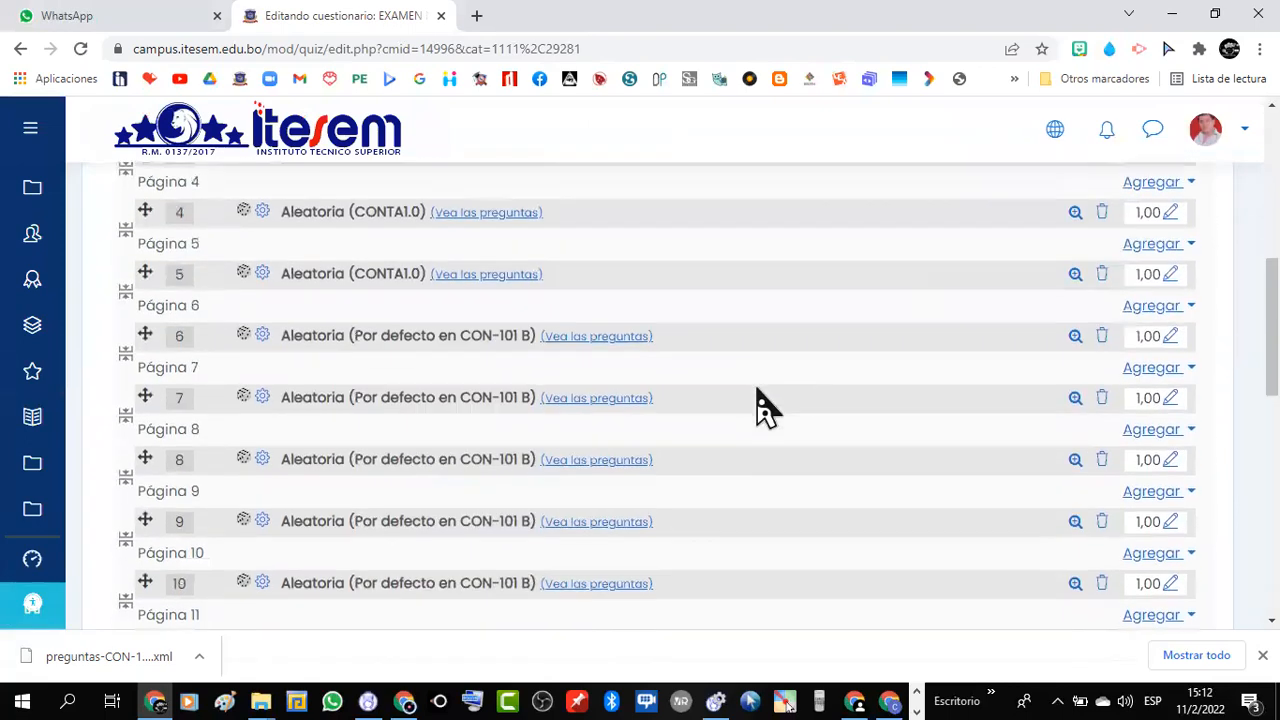
scroll(674, 363, up, 1)
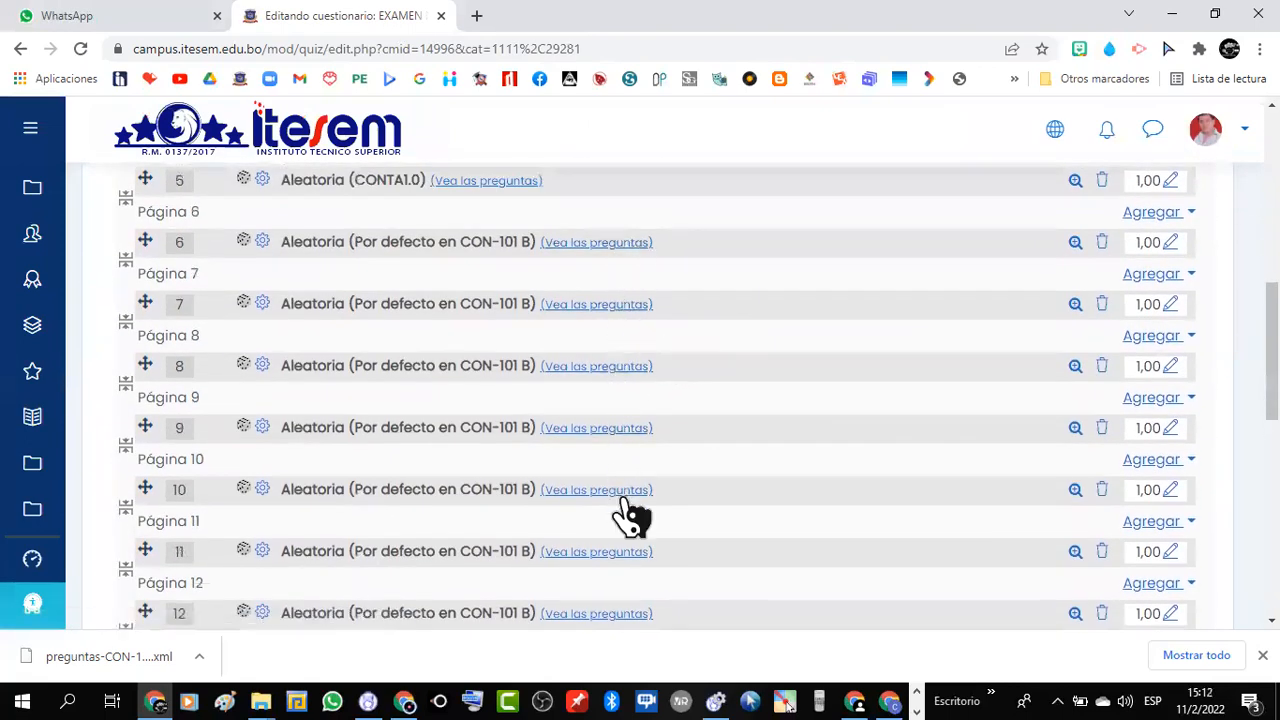
scroll(617, 523, down, 3)
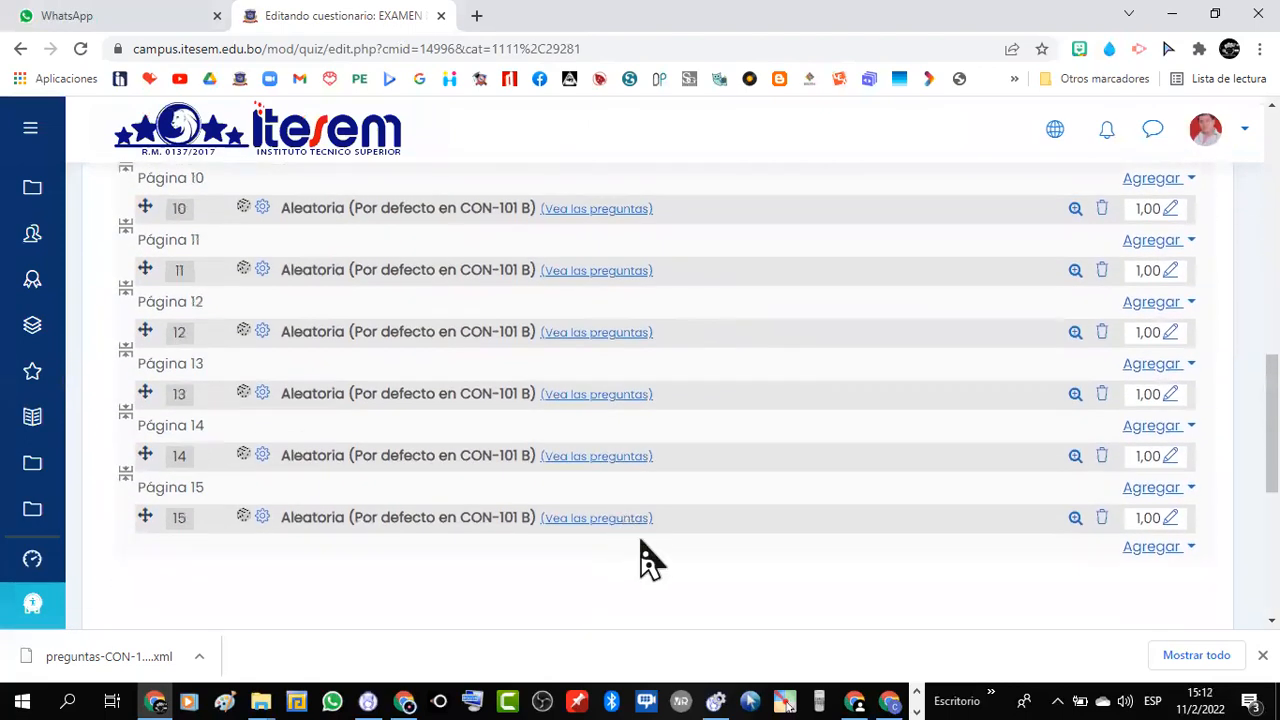
click(1150, 548)
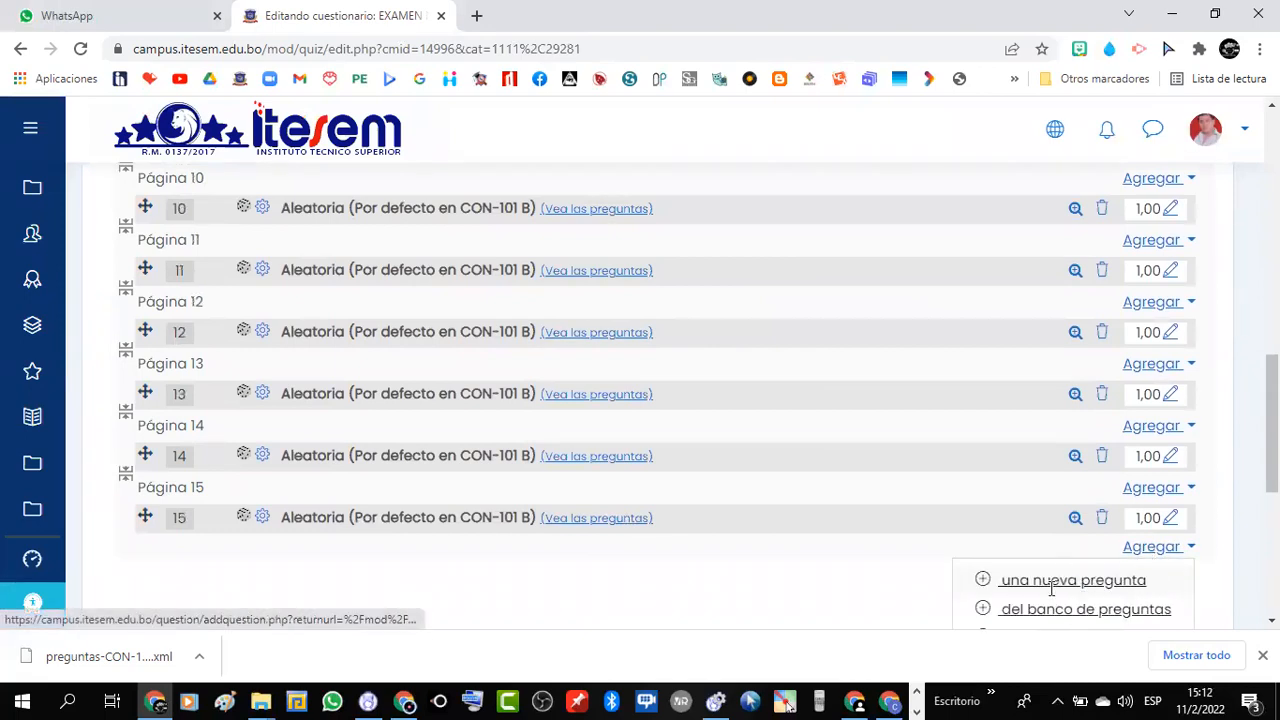
scroll(1026, 505, down, 2)
click(1040, 452)
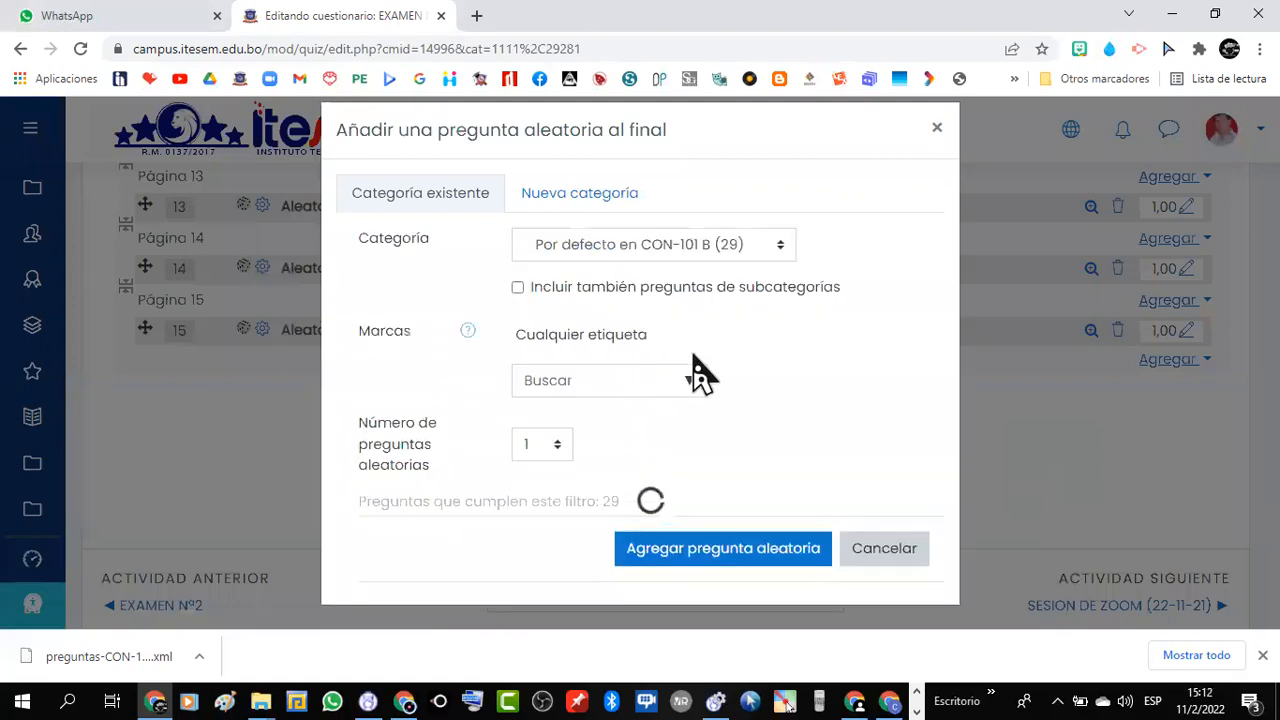
click(780, 252)
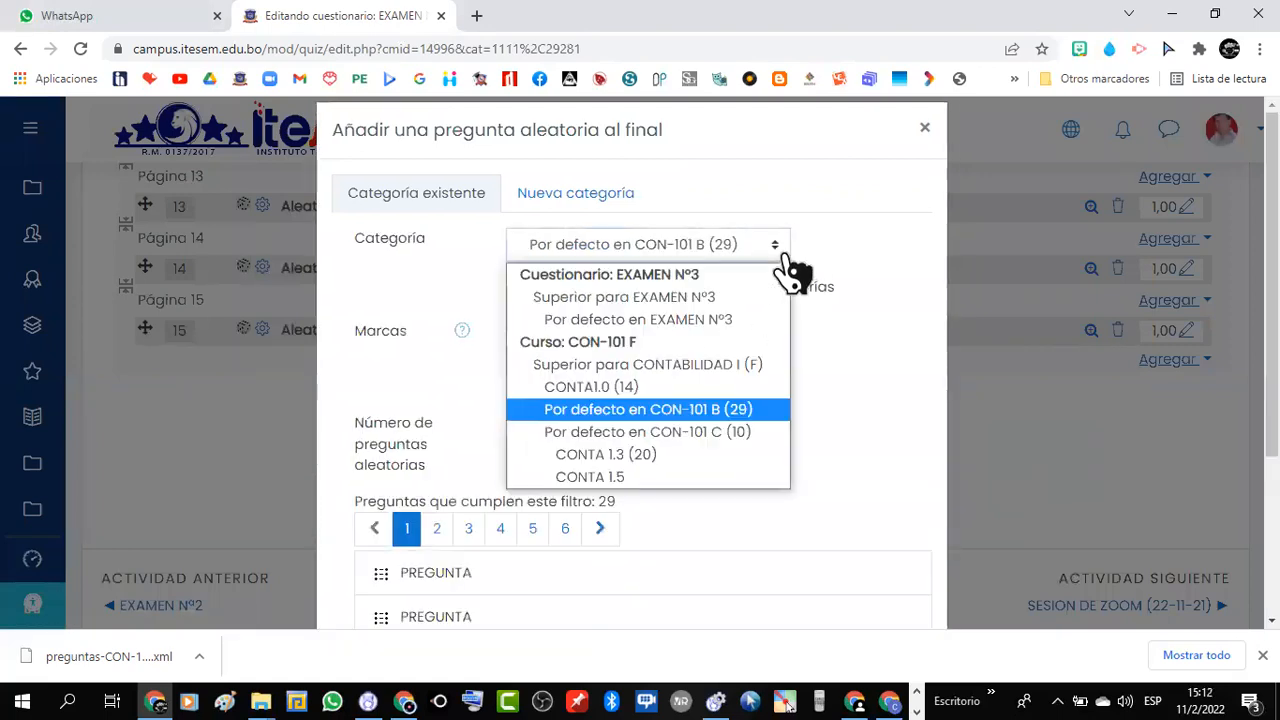
click(712, 433)
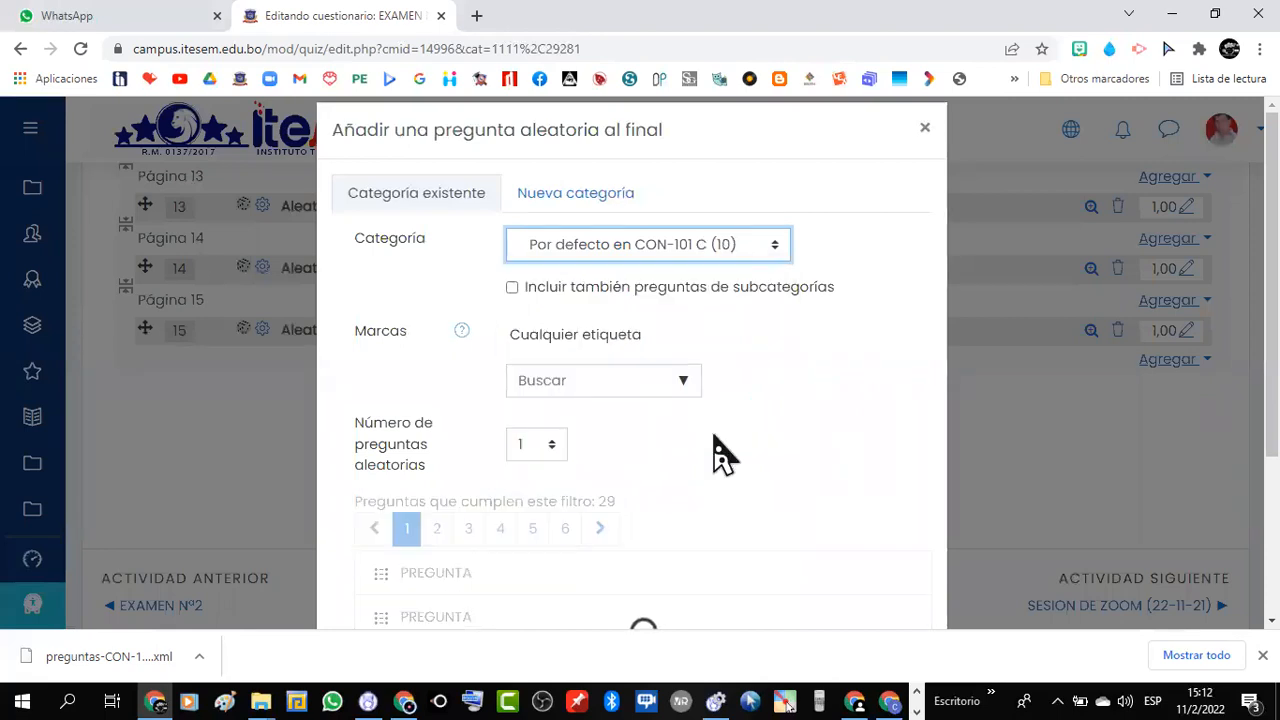
click(548, 448)
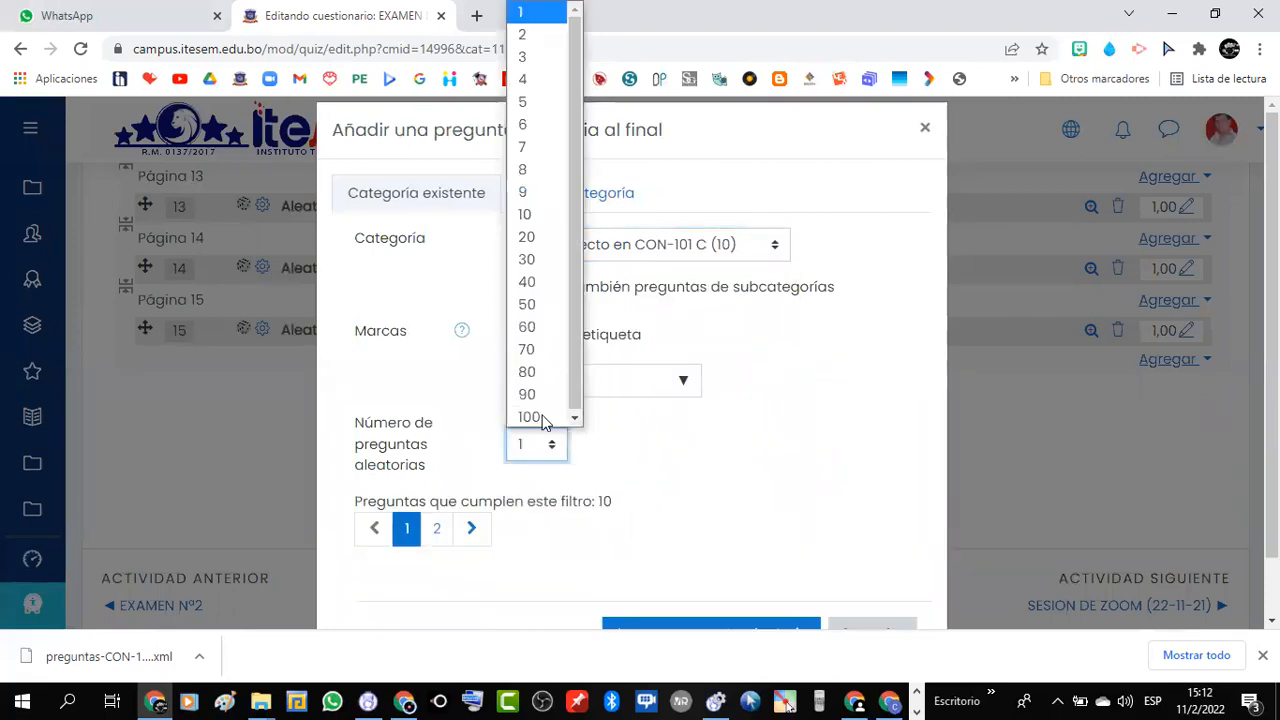
click(519, 101)
scroll(700, 523, down, 3)
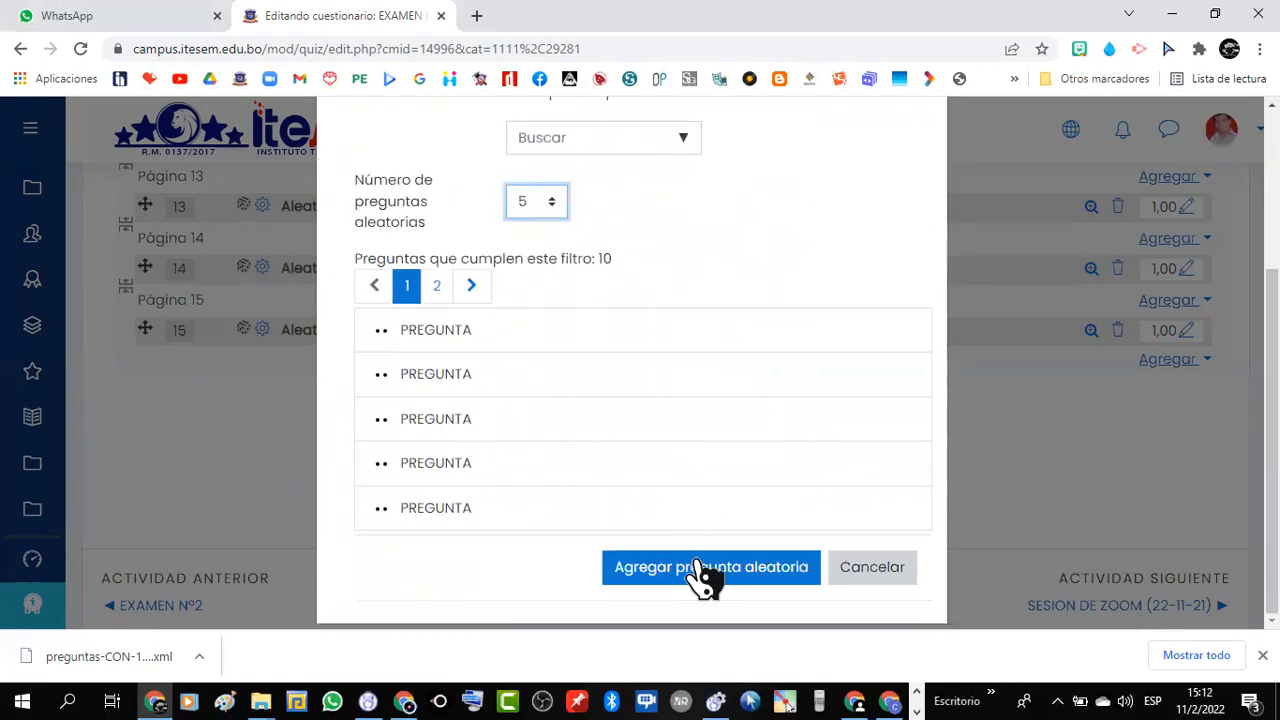
click(688, 566)
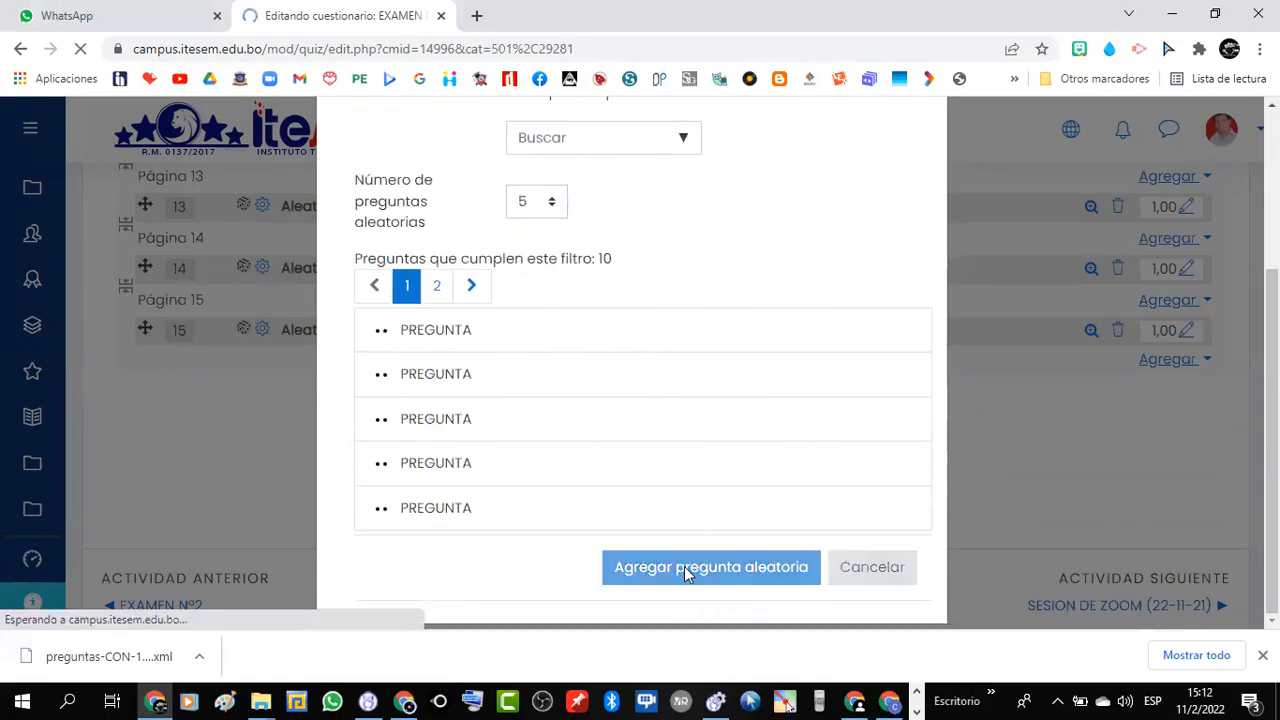
Step: Review the random questions in the quiz by category and compare the total marks with the maximum grade
scroll(740, 457, down, 3)
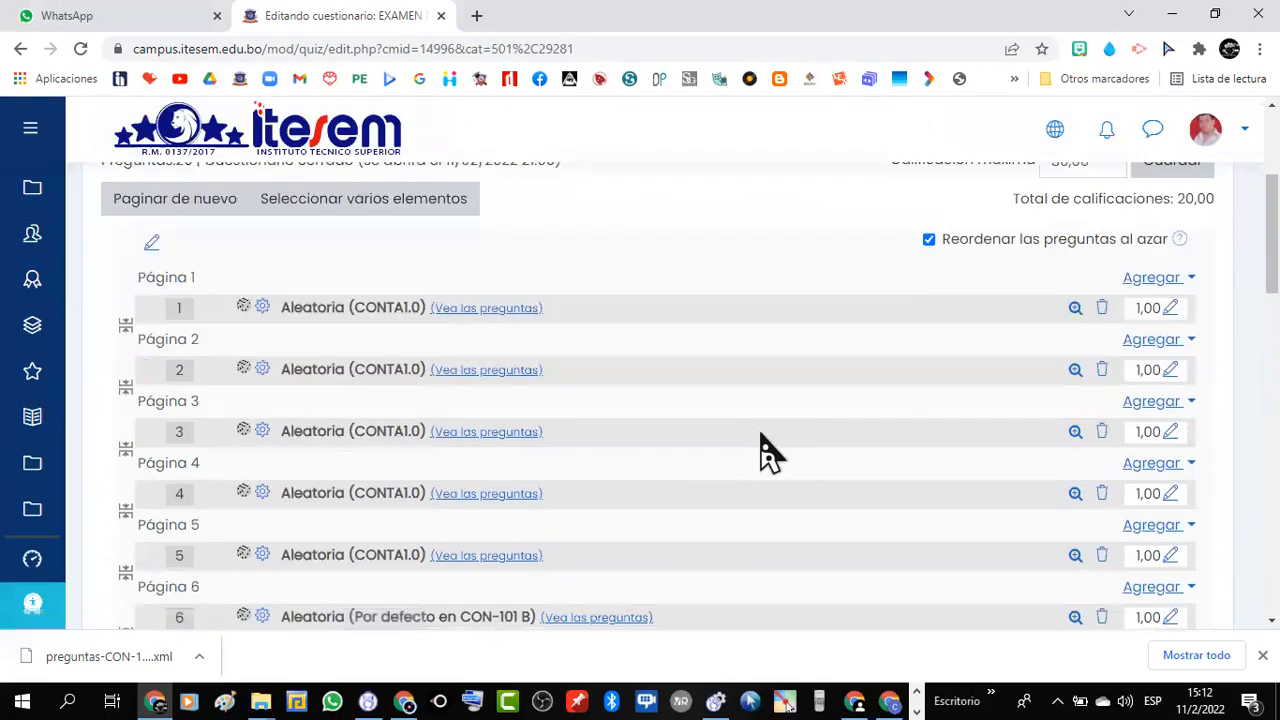
scroll(760, 434, down, 2)
scroll(664, 412, up, 1)
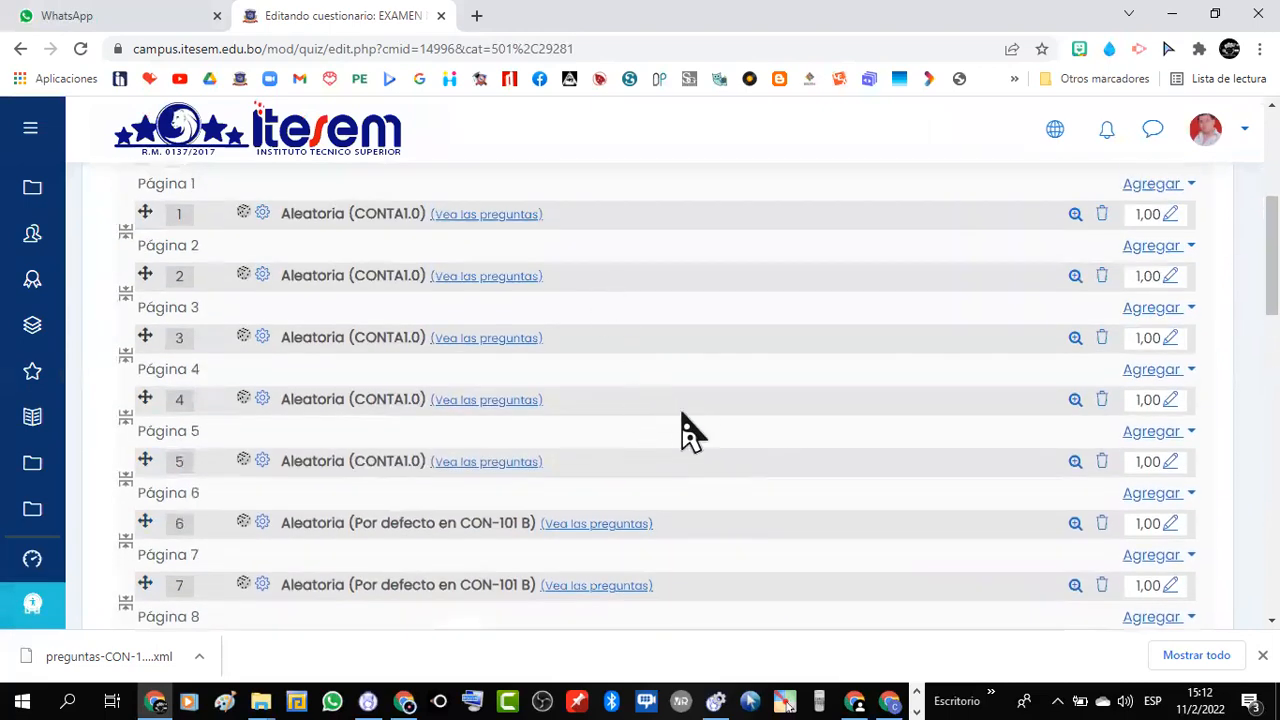
scroll(690, 430, down, 7)
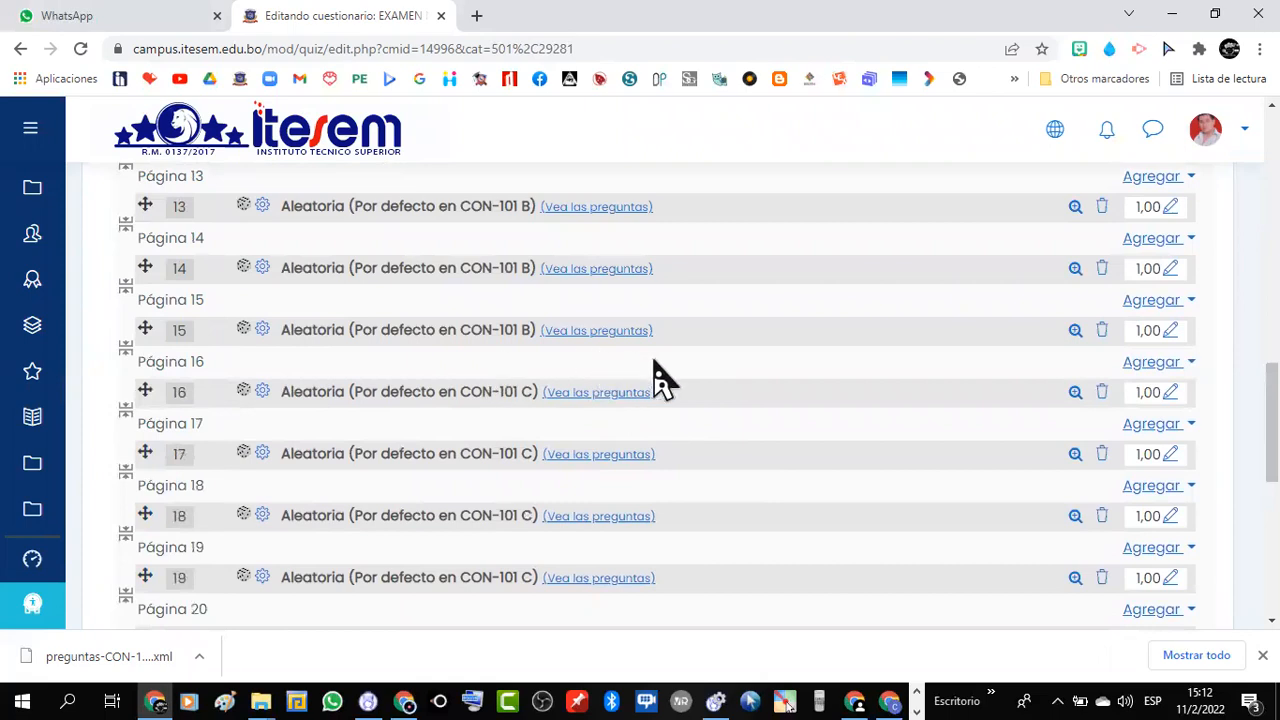
scroll(668, 388, up, 5)
scroll(620, 420, up, 2)
scroll(563, 446, down, 6)
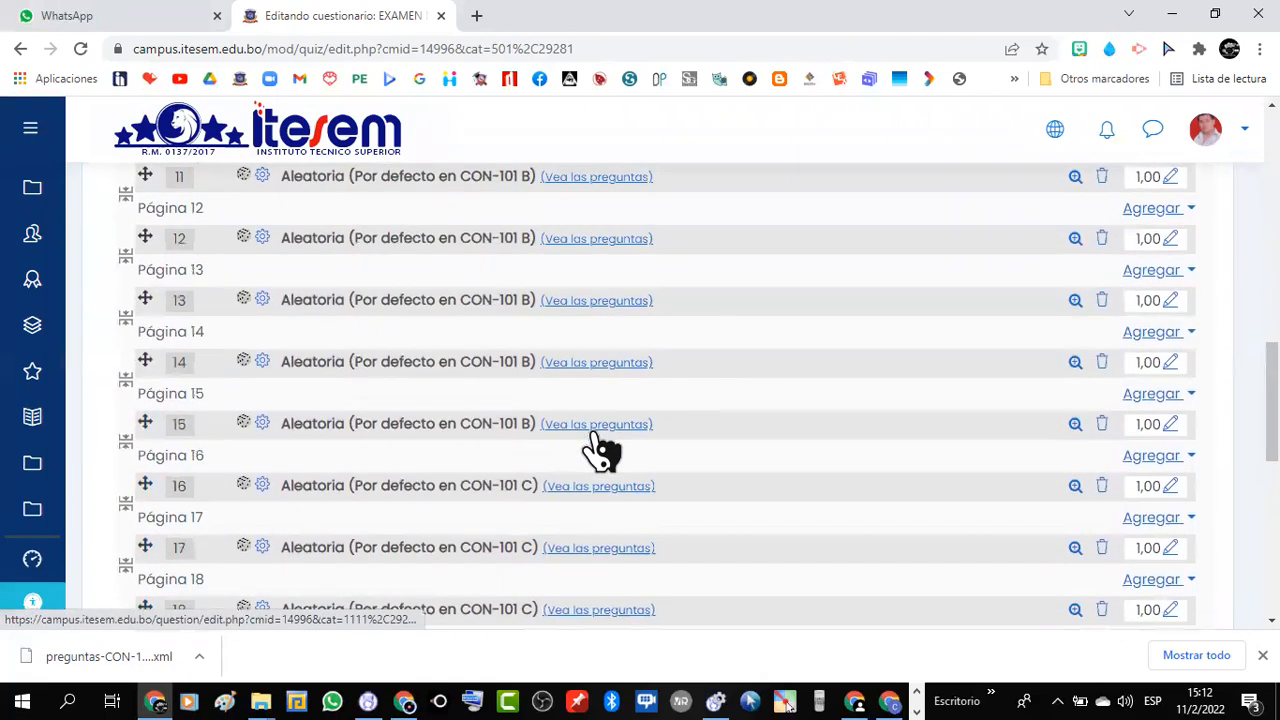
scroll(600, 450, down, 2)
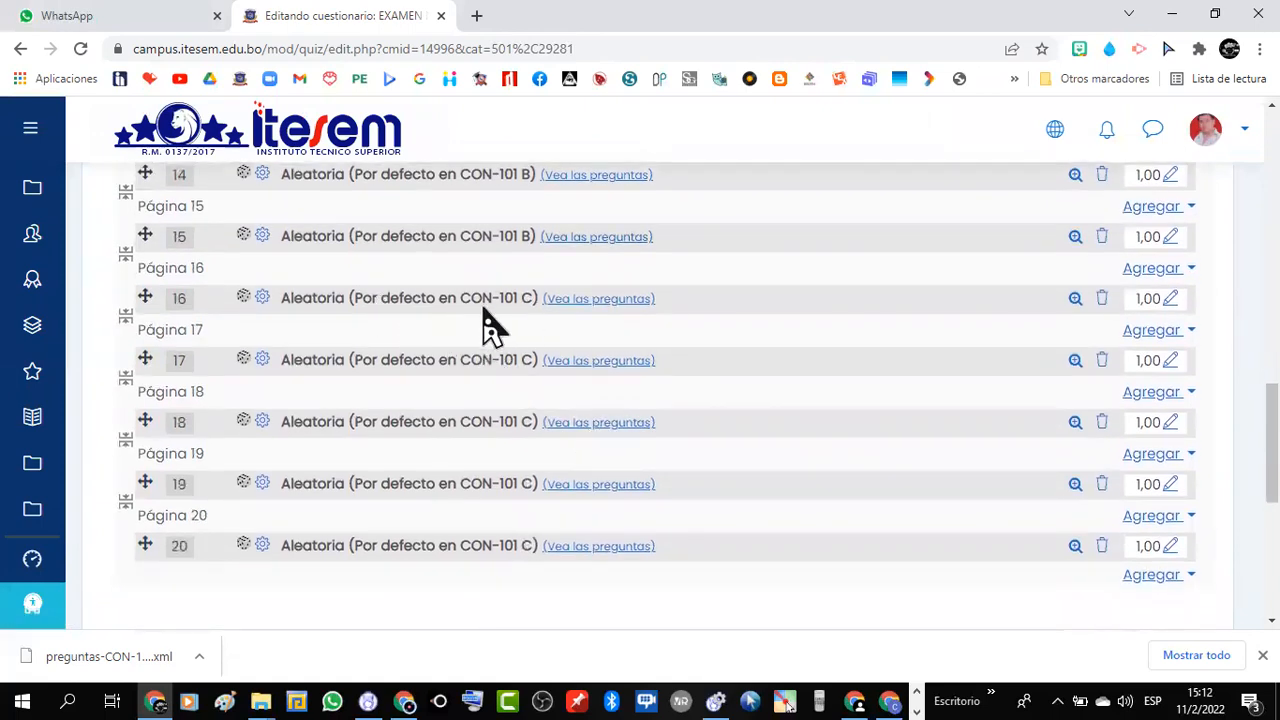
scroll(663, 414, down, 2)
scroll(923, 451, up, 6)
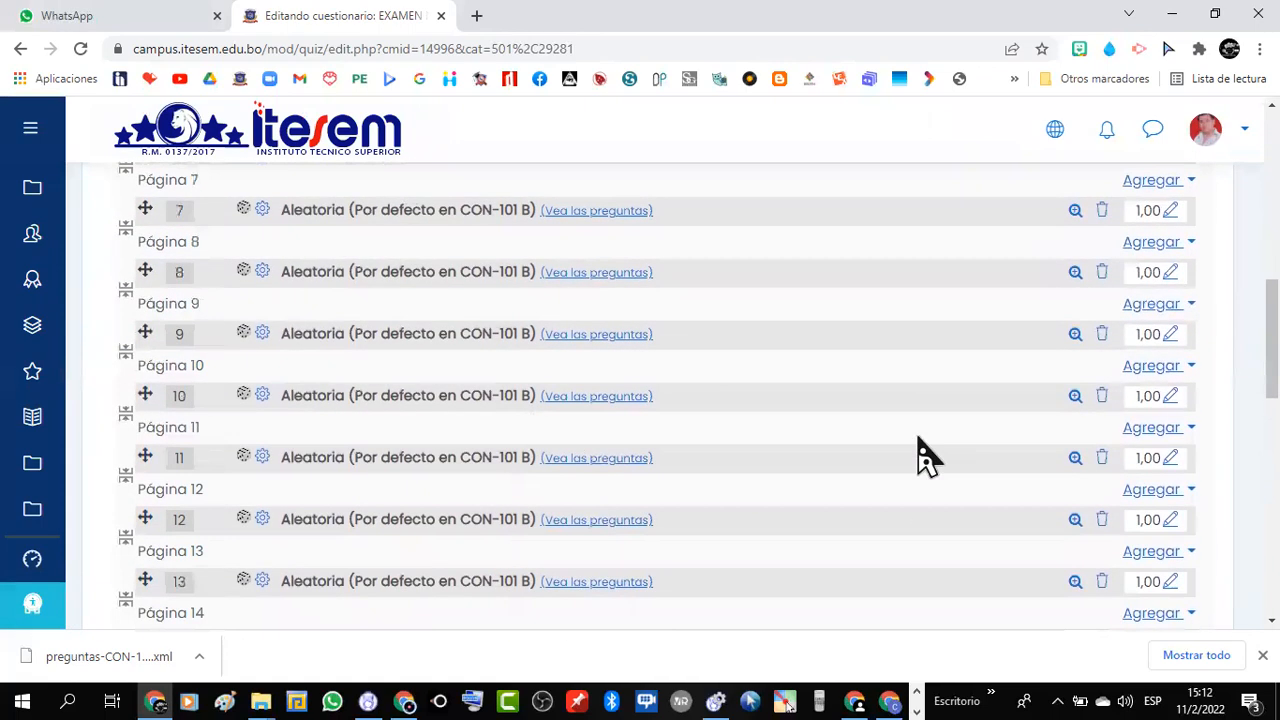
scroll(920, 455, up, 7)
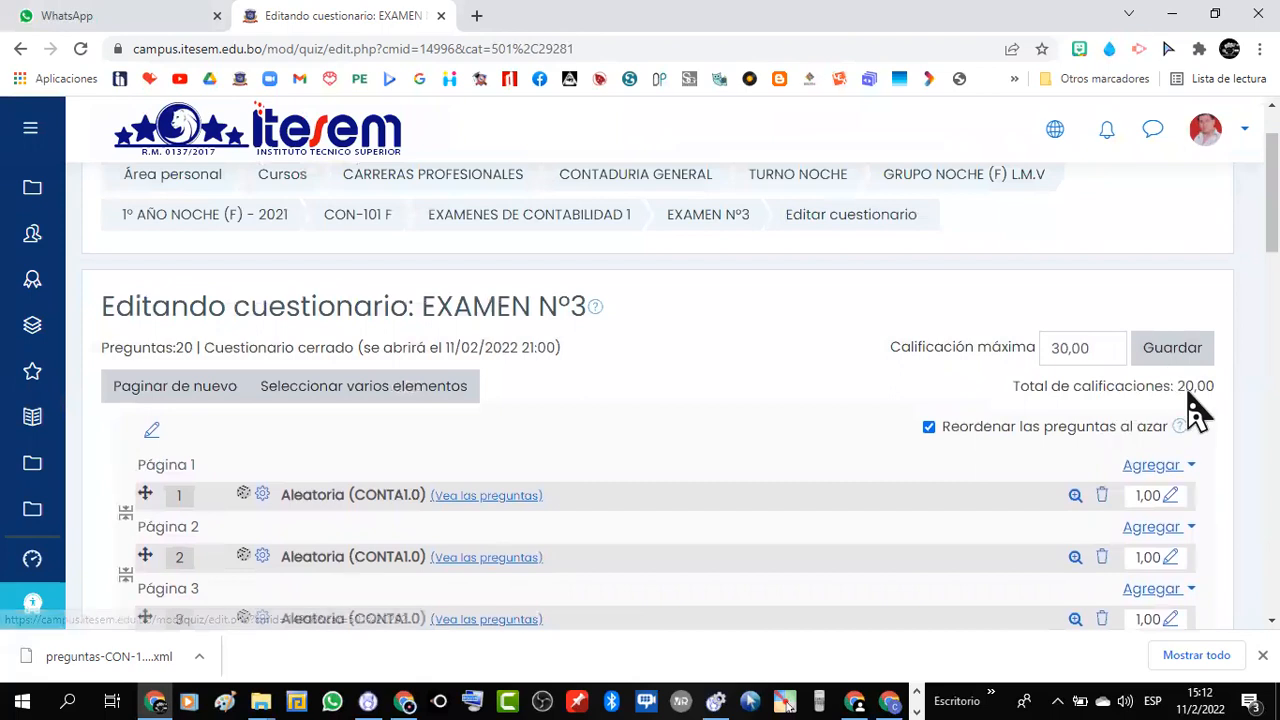
Step: Add 10 random questions from the existing category CONTA 1.3 to the end of the quiz
scroll(1000, 540, down, 3)
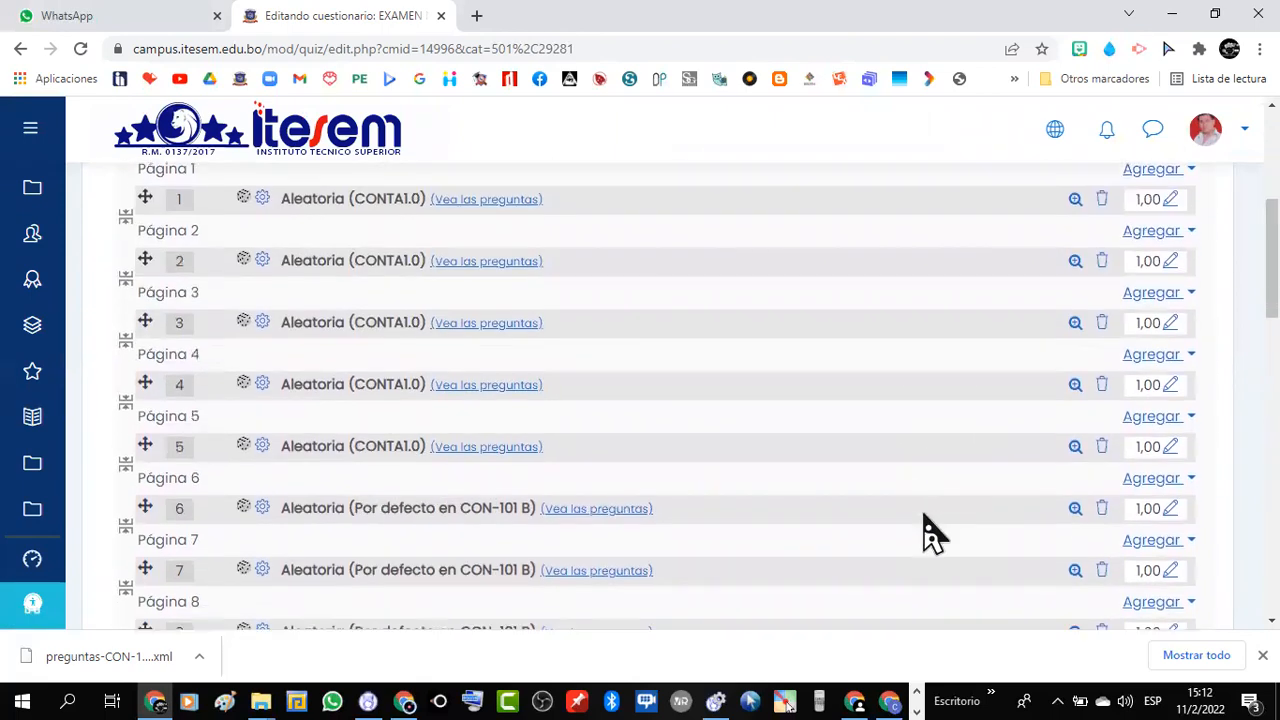
scroll(923, 530, down, 10)
click(1160, 389)
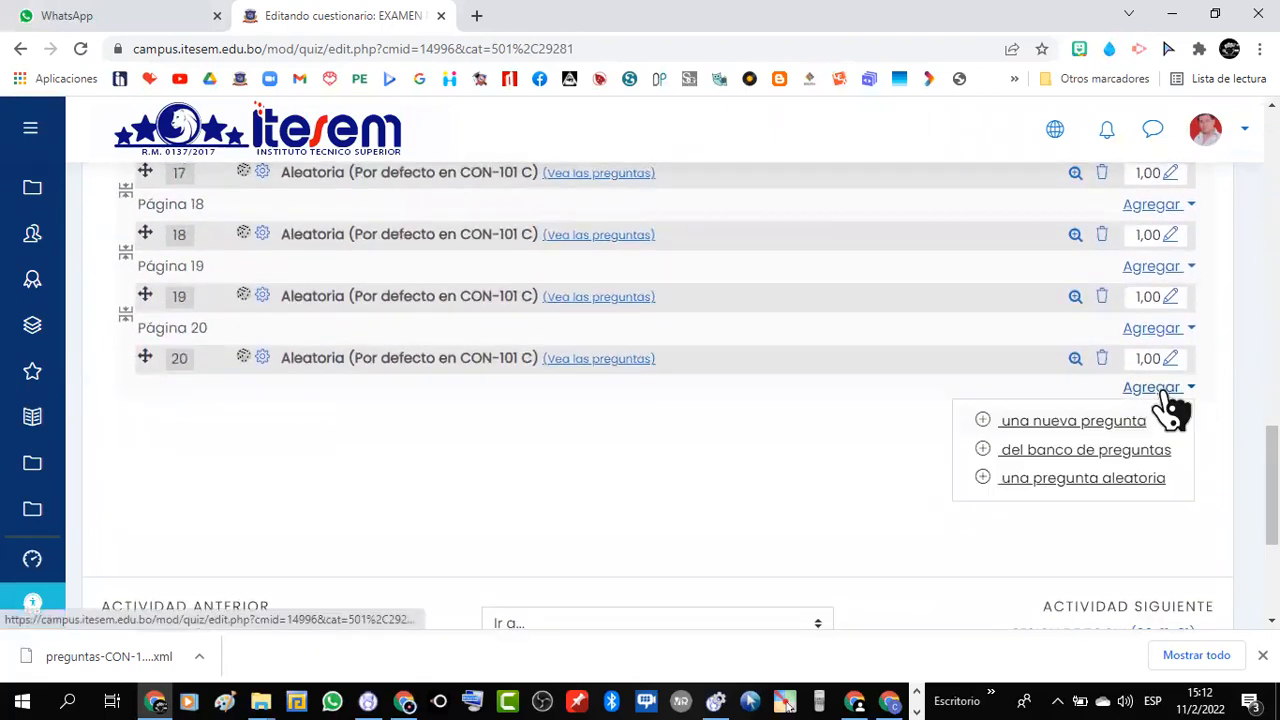
click(1068, 480)
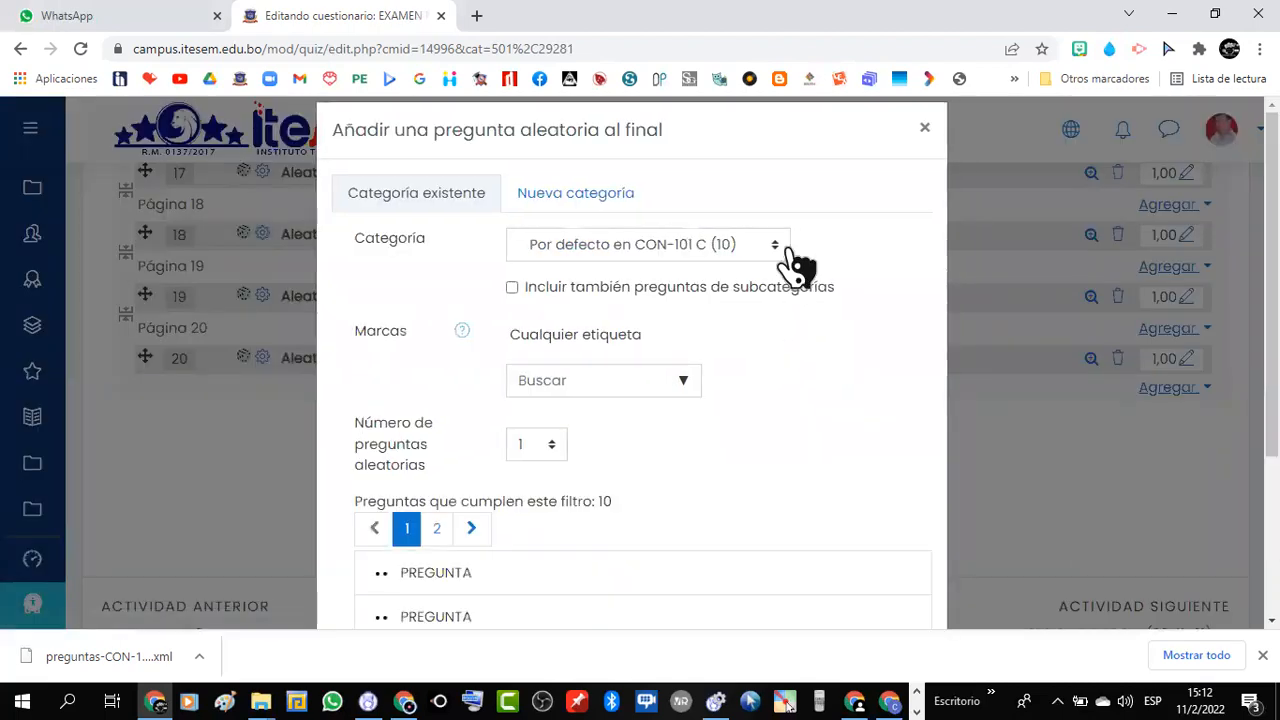
click(787, 250)
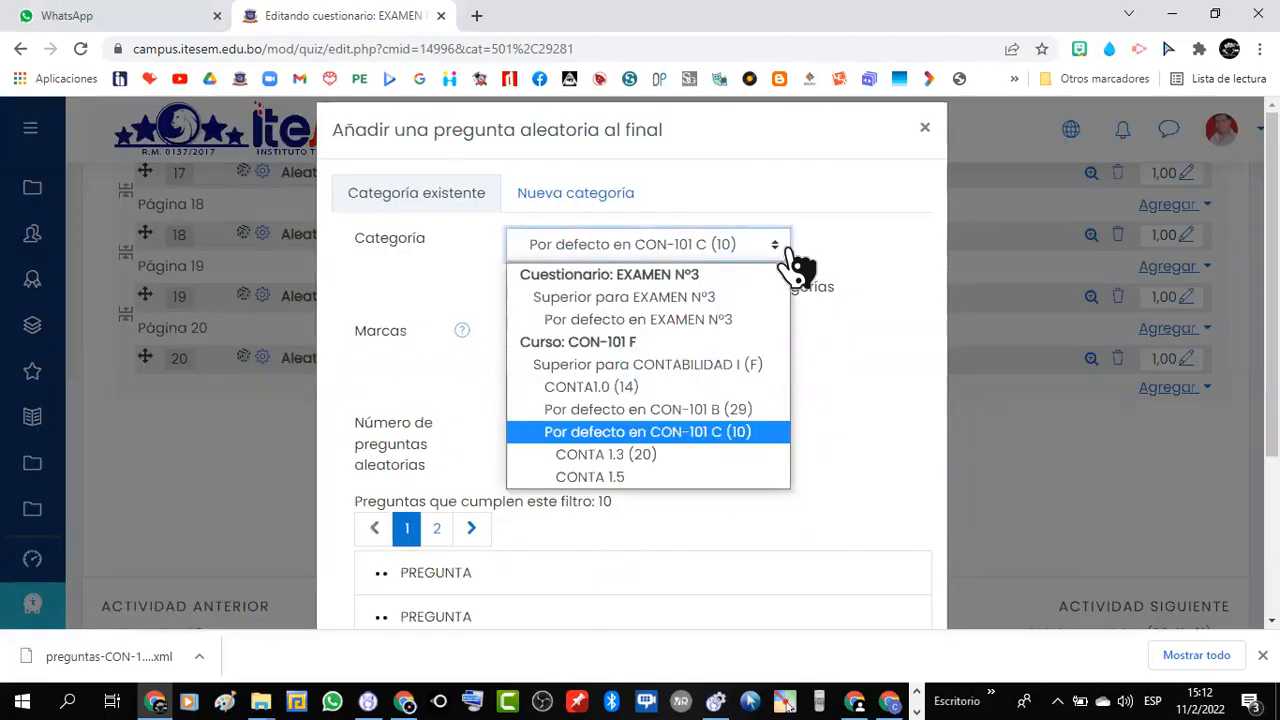
click(705, 432)
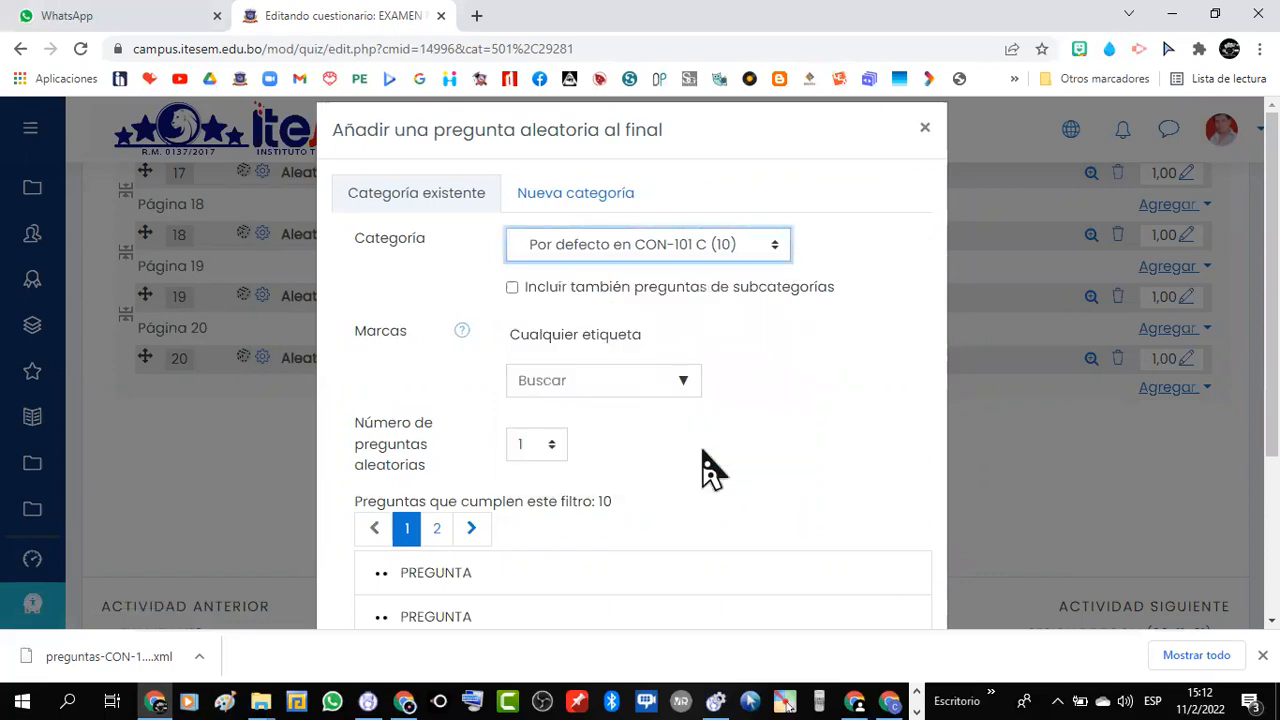
click(553, 450)
click(533, 210)
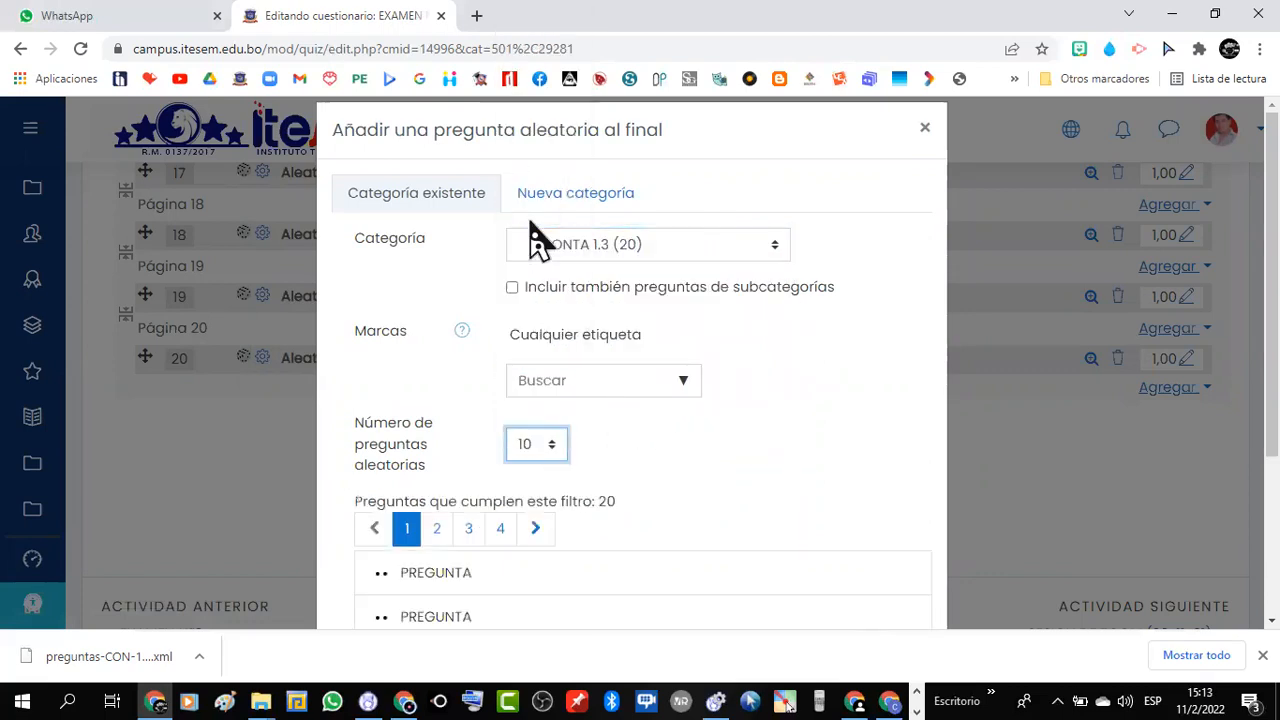
scroll(700, 478, down, 3)
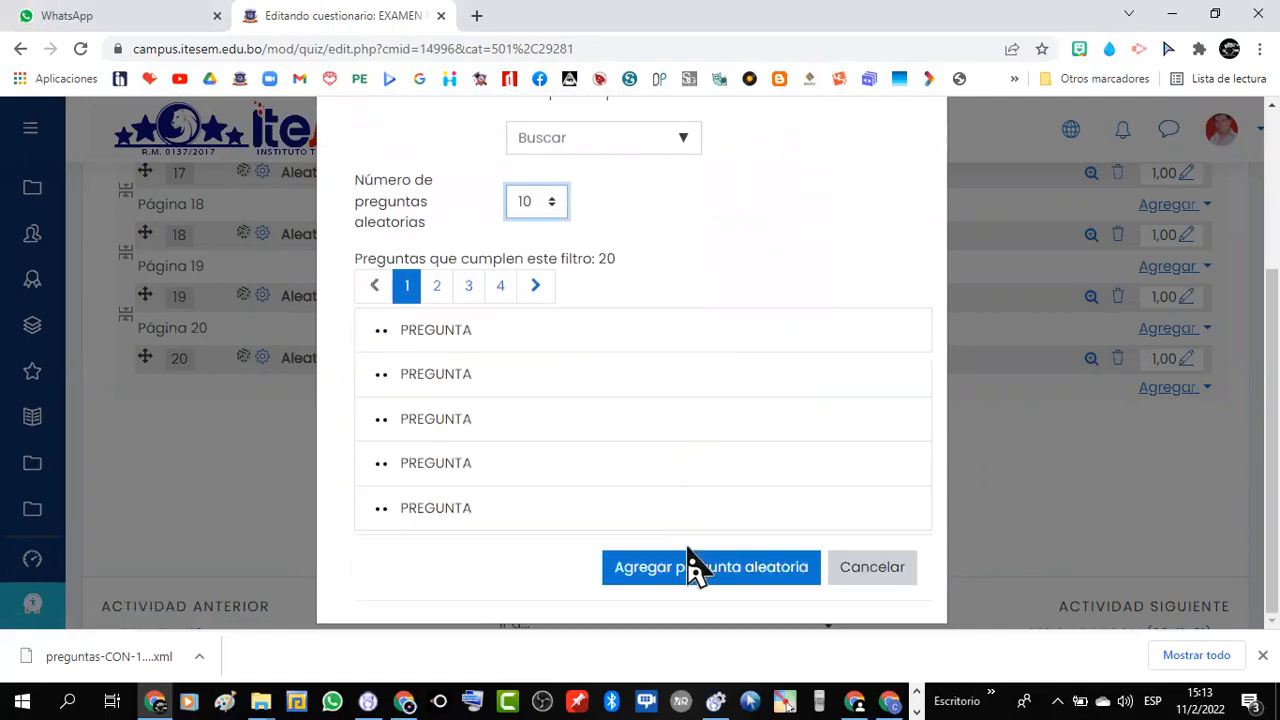
click(692, 566)
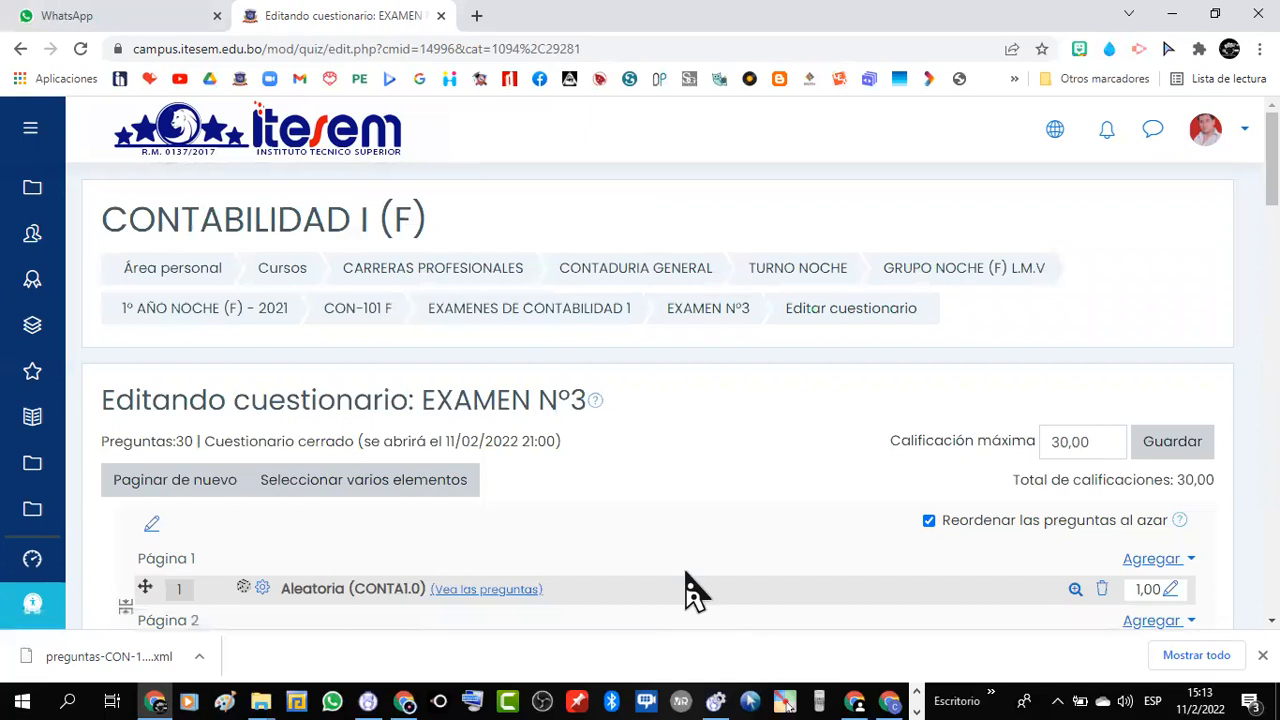
scroll(1215, 562, down, 2)
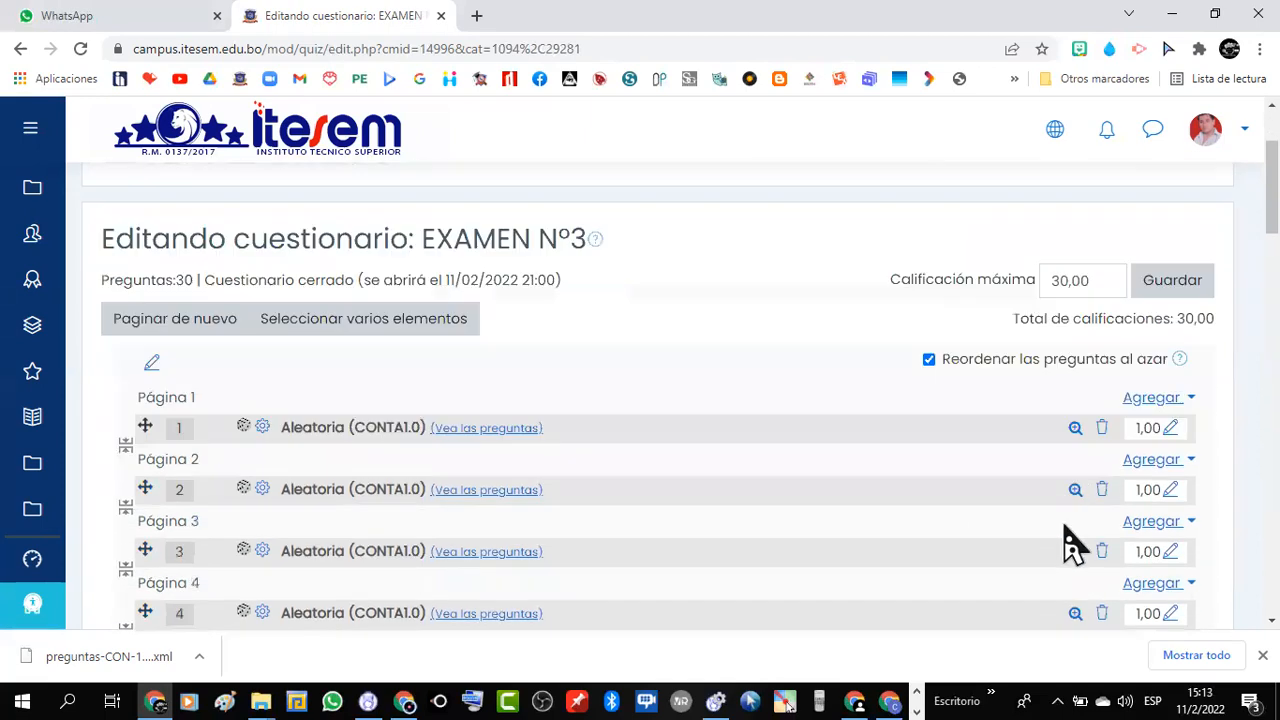
Step: Check the random questions across all pages of EXAMEN Nº3 and save the maximum grade of 30,00
scroll(540, 425, down, 10)
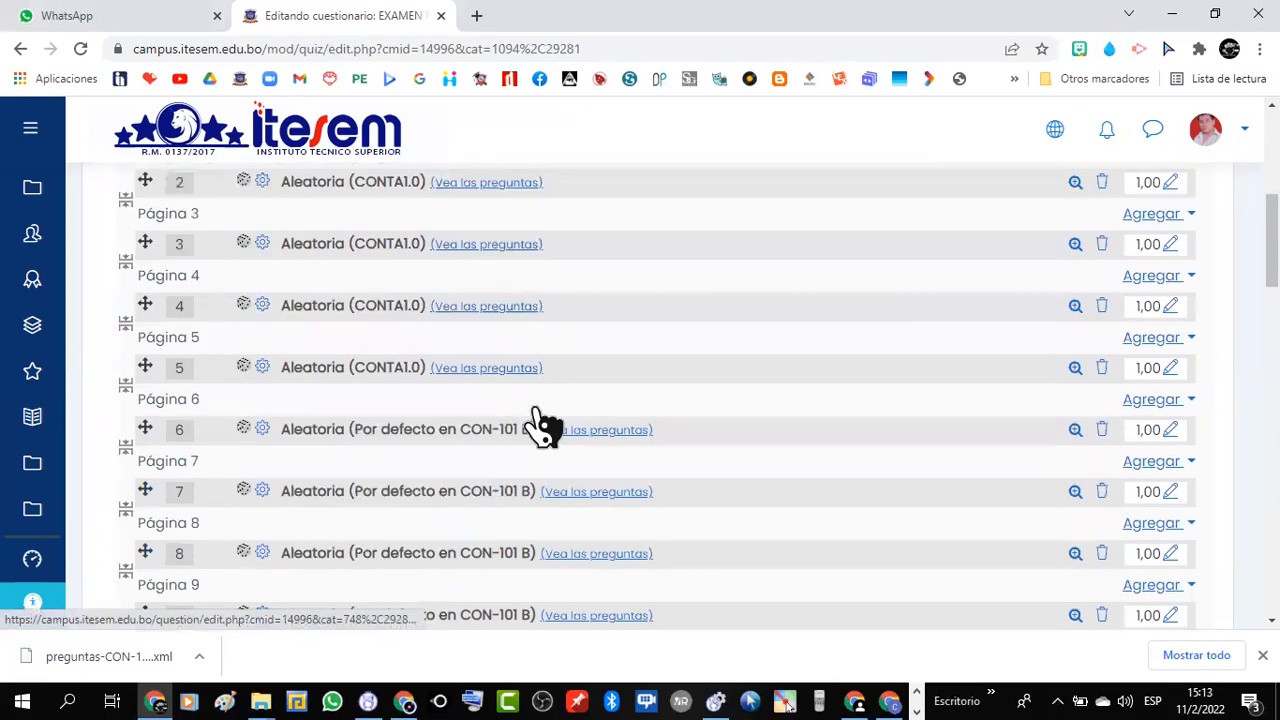
scroll(535, 424, down, 10)
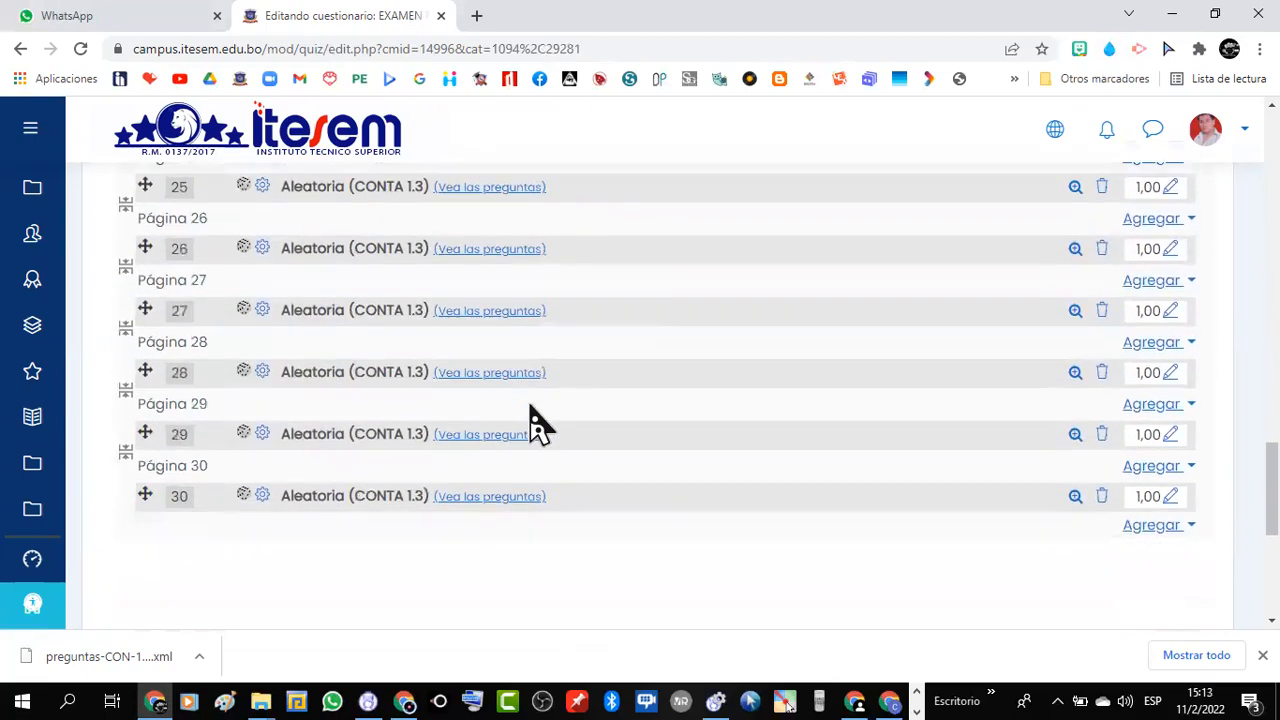
scroll(615, 480, up, 4)
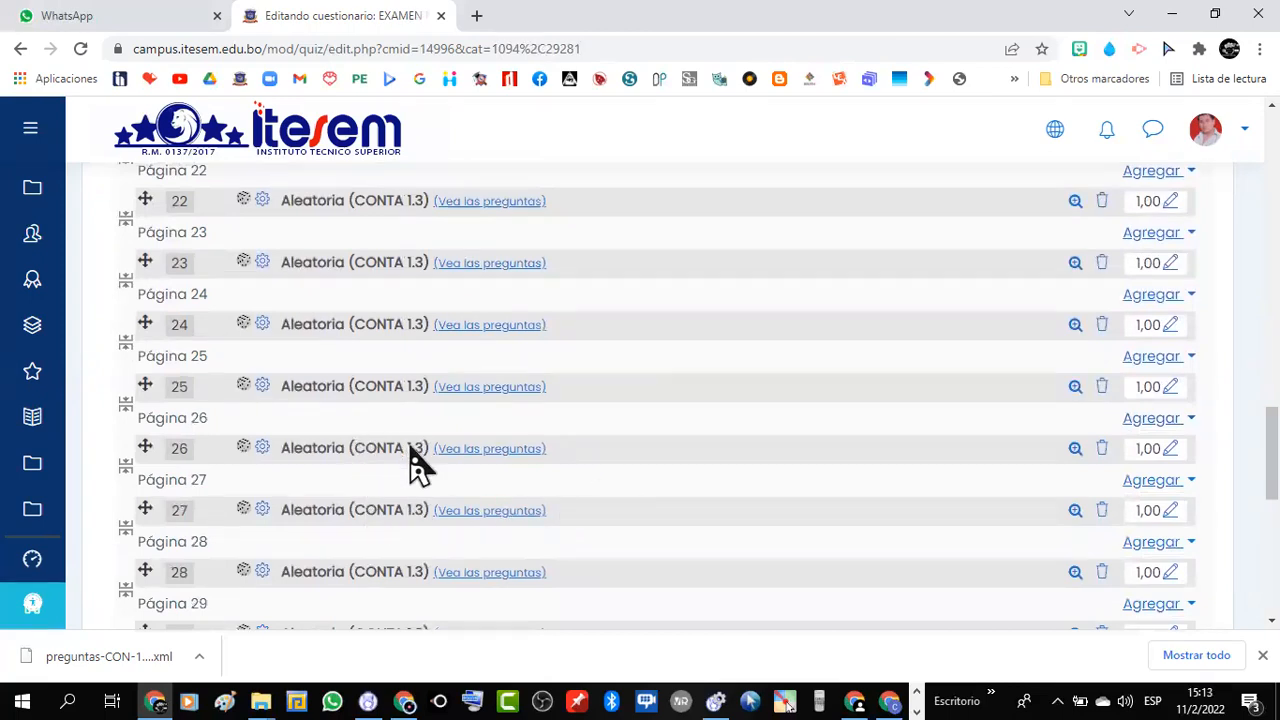
scroll(585, 487, up, 5)
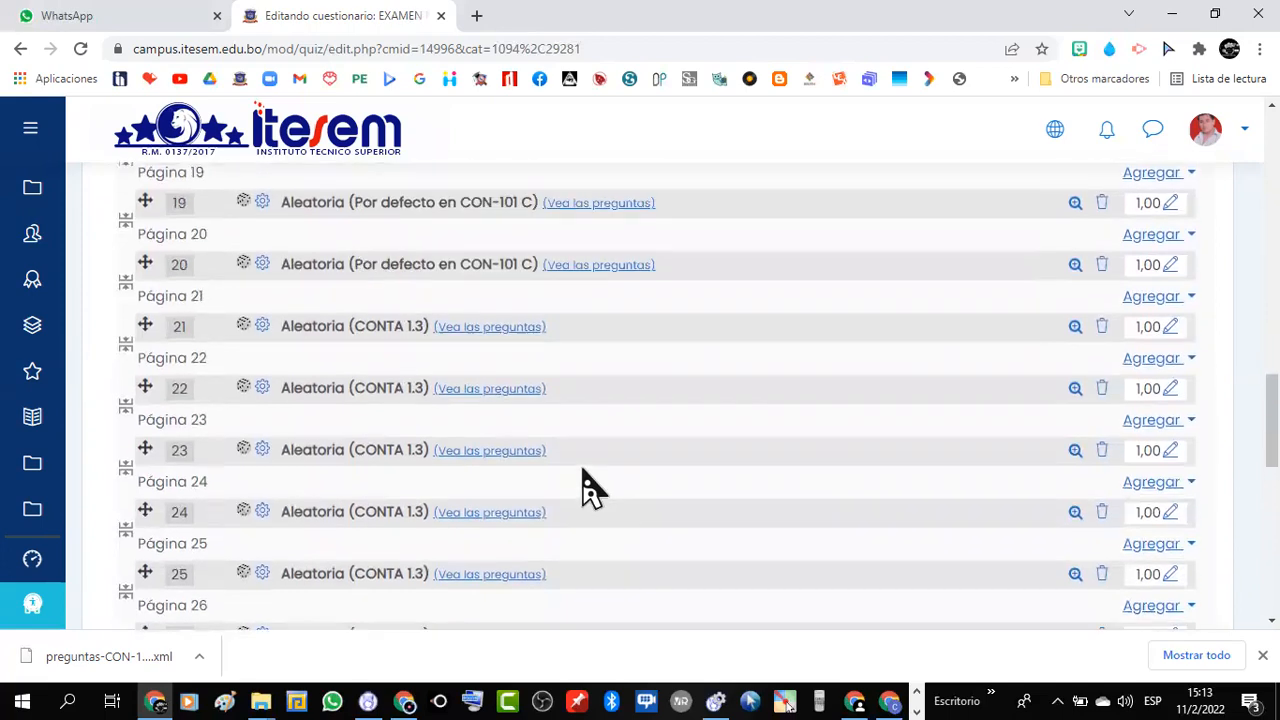
scroll(590, 487, up, 10)
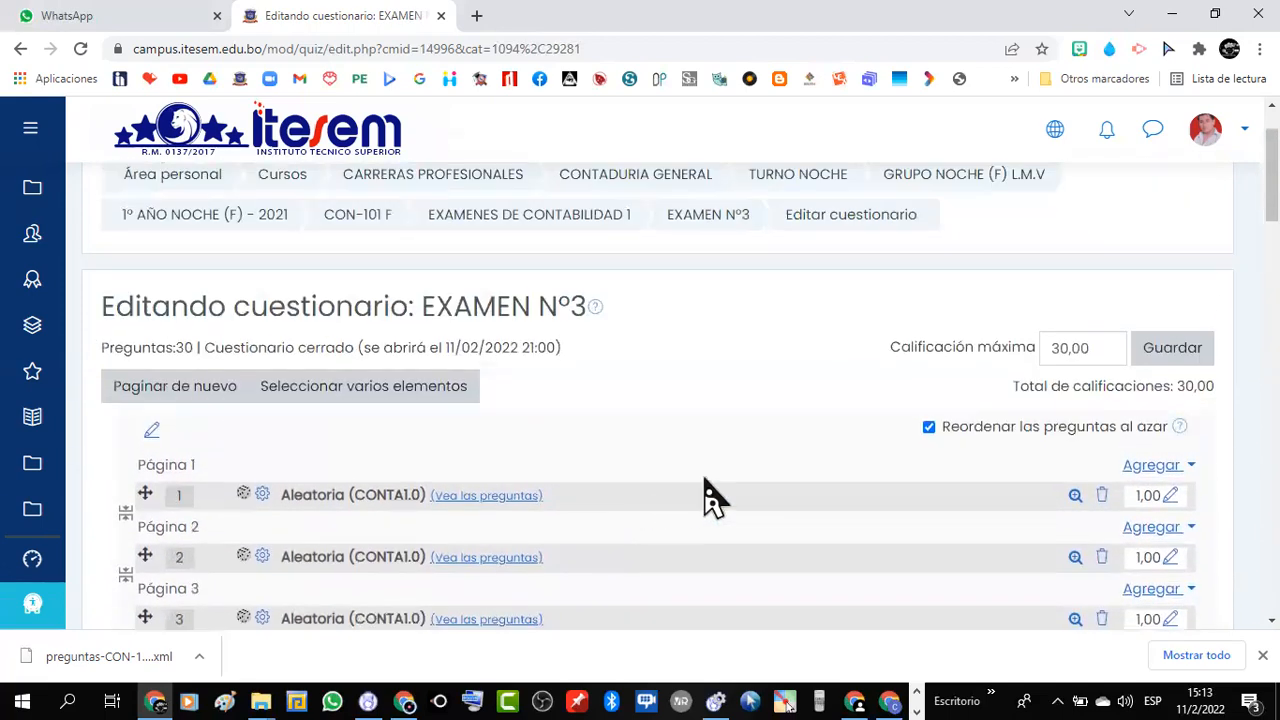
click(1183, 352)
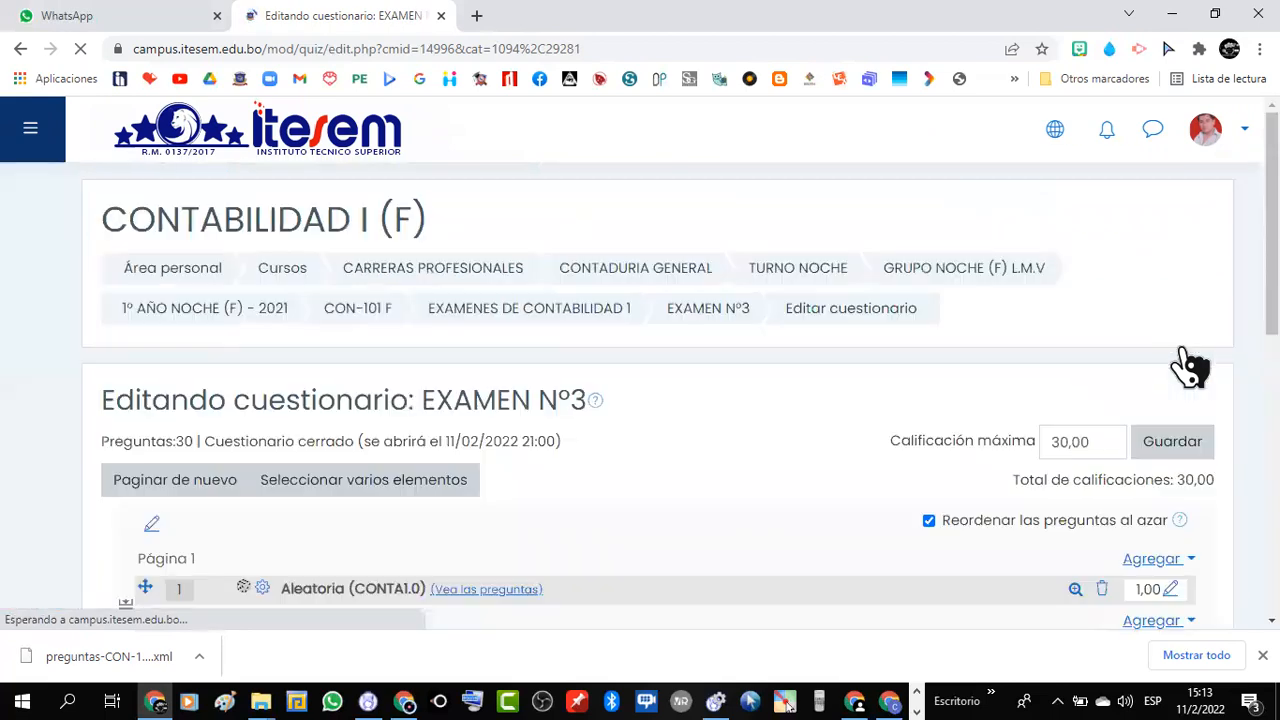
Step: Open the EXAMEN Nº3 overview page and check its allowed attempts, opening and closing times, and time limit
scroll(668, 398, down, 1)
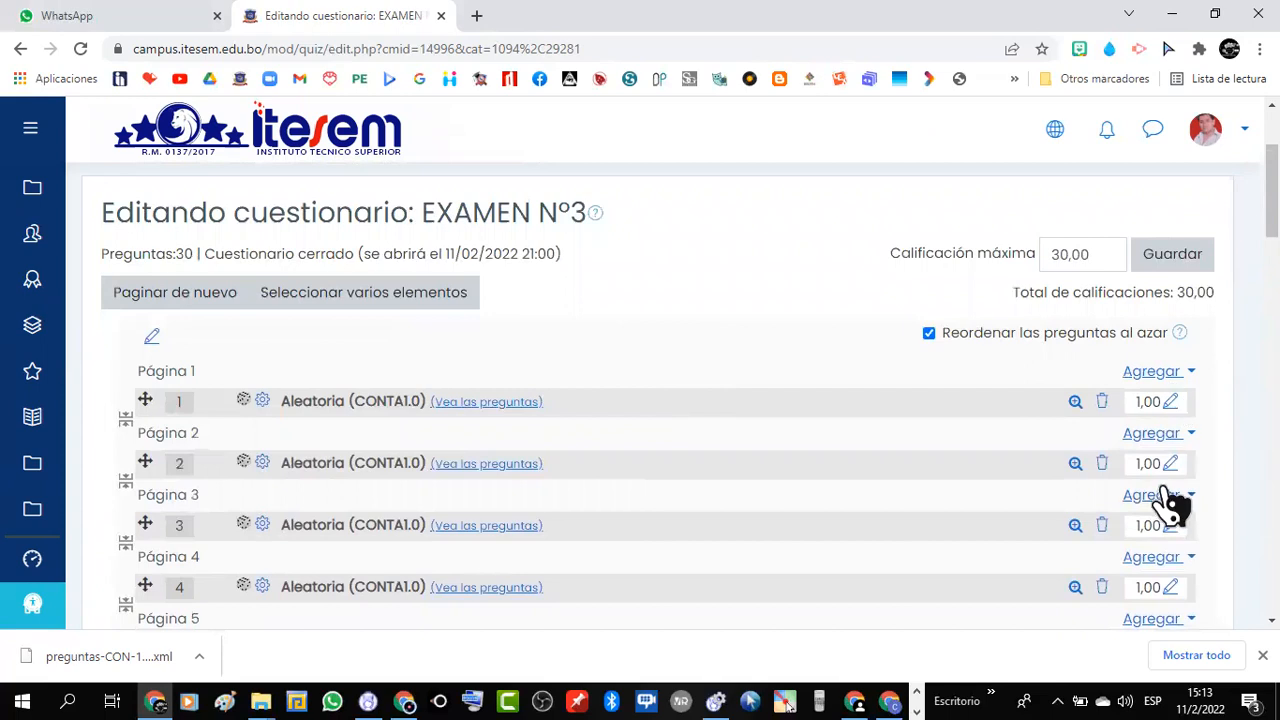
scroll(428, 400, down, 4)
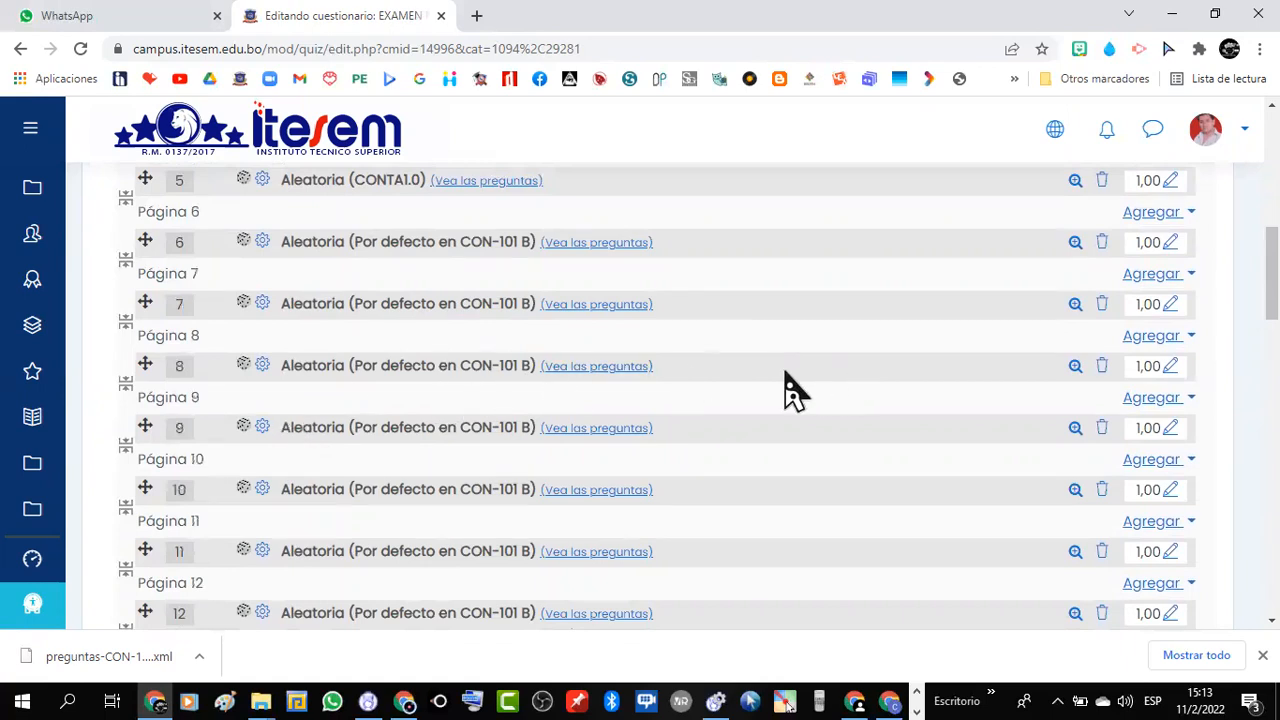
scroll(786, 386, up, 3)
scroll(786, 386, up, 3)
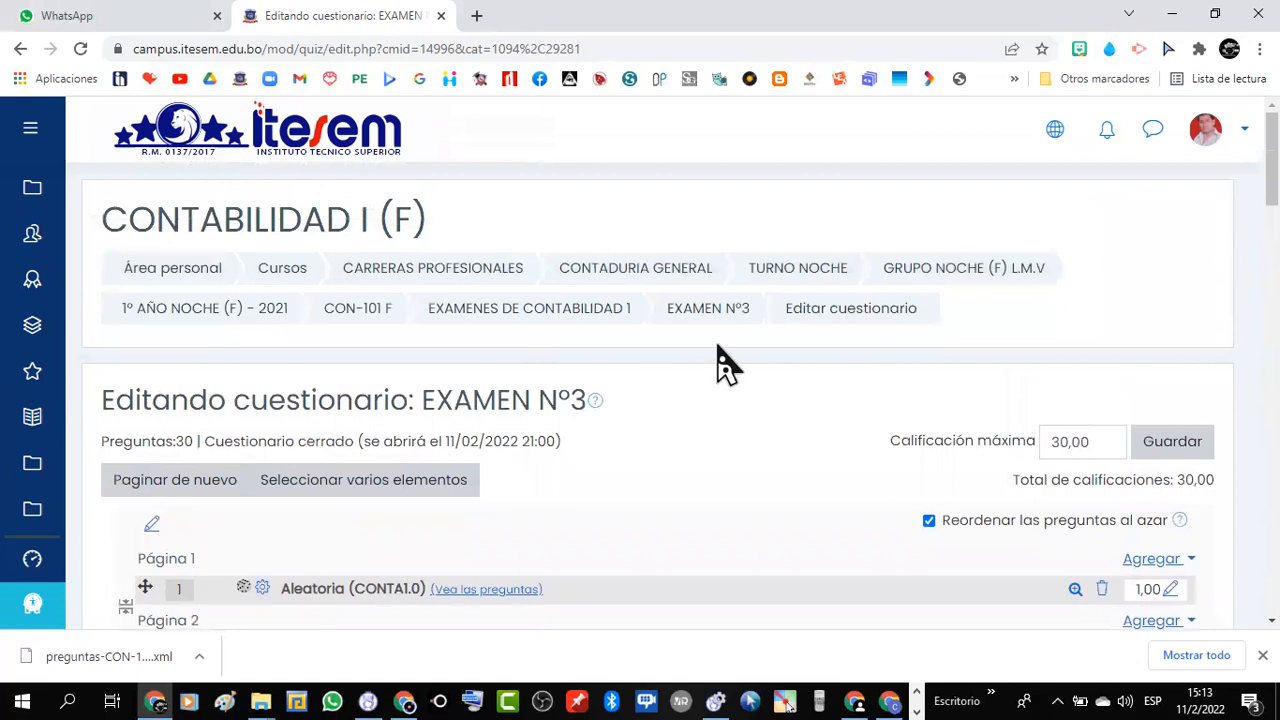
click(740, 318)
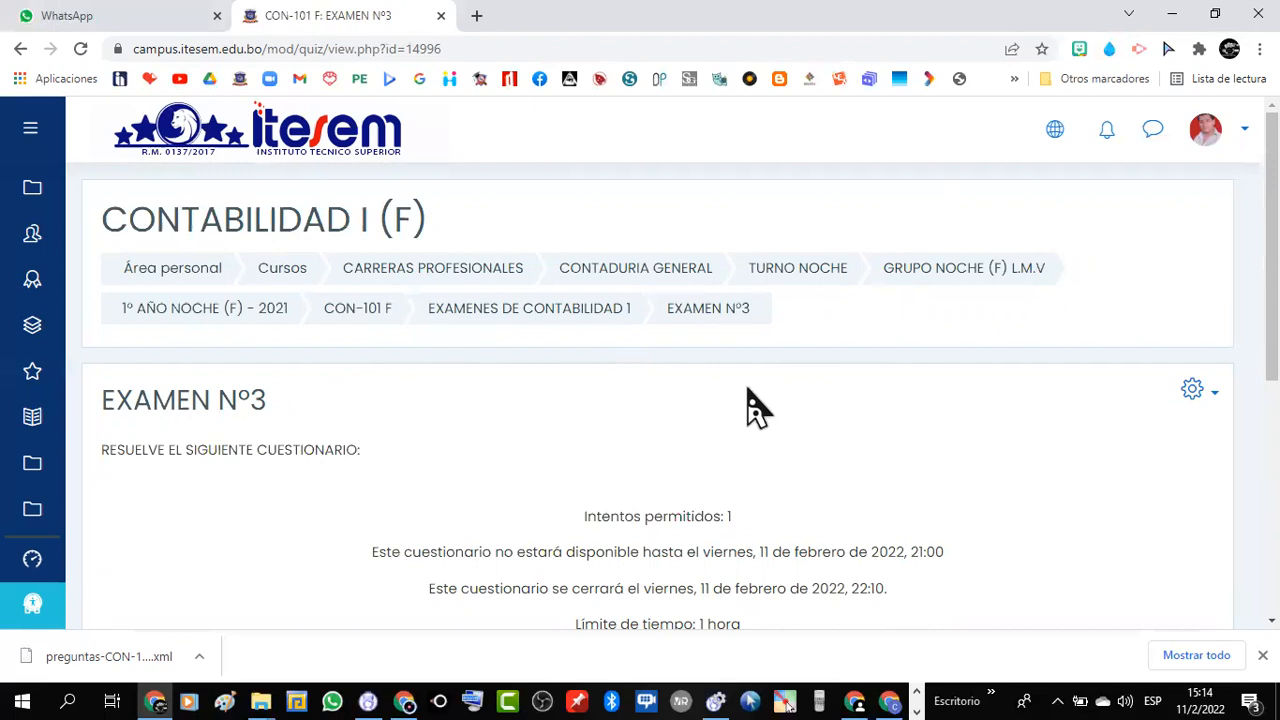
scroll(722, 430, down, 2)
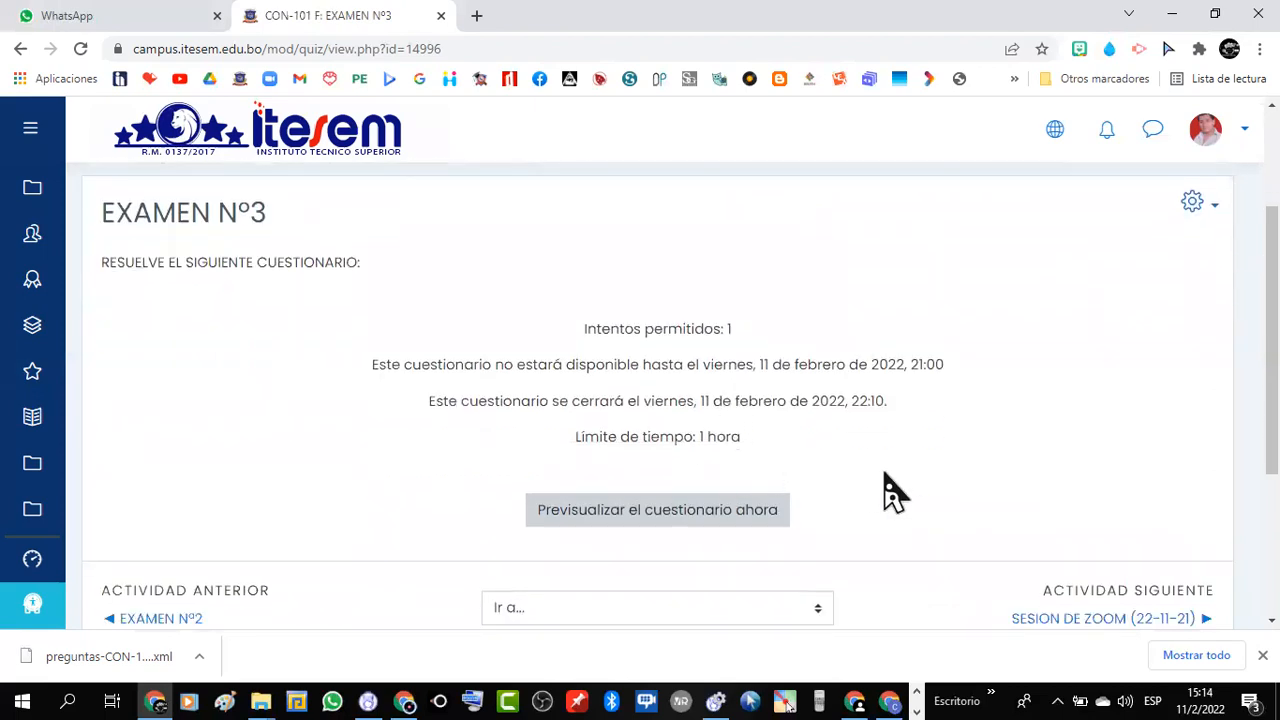
scroll(903, 490, up, 2)
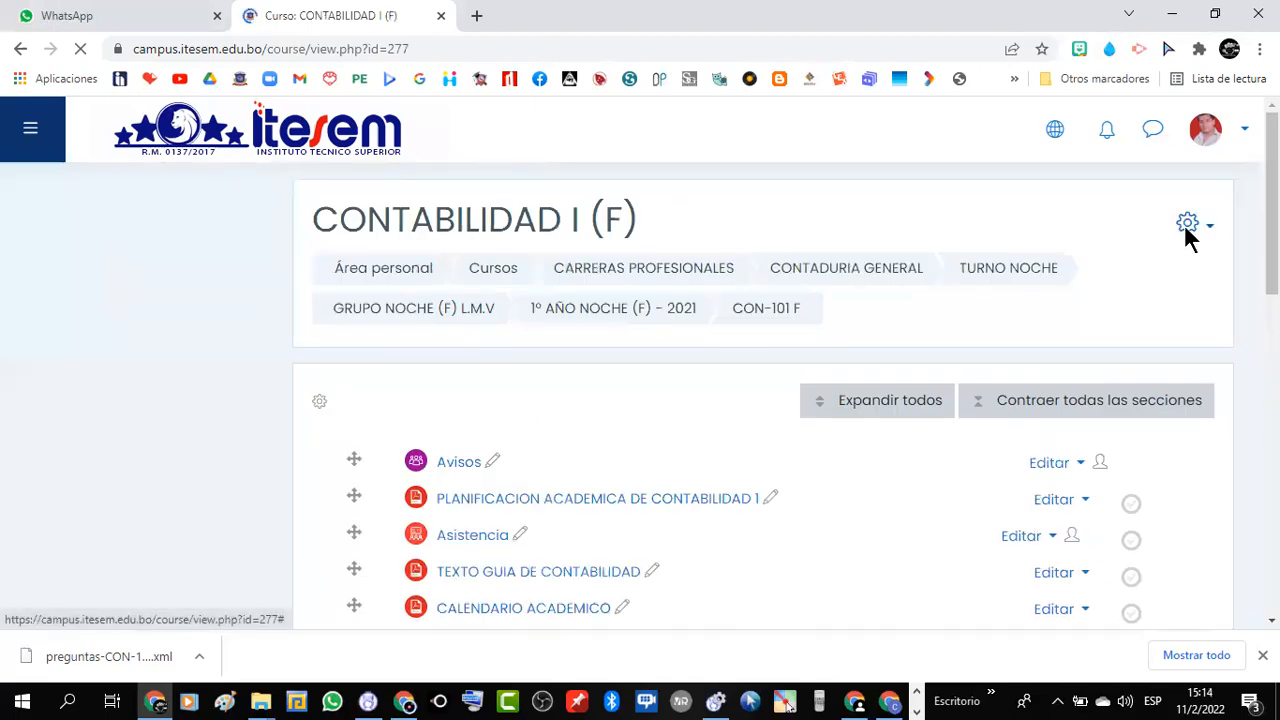
Step: Open the question bank from the full course administration page of CONTABILIDAD I (F)
click(1188, 233)
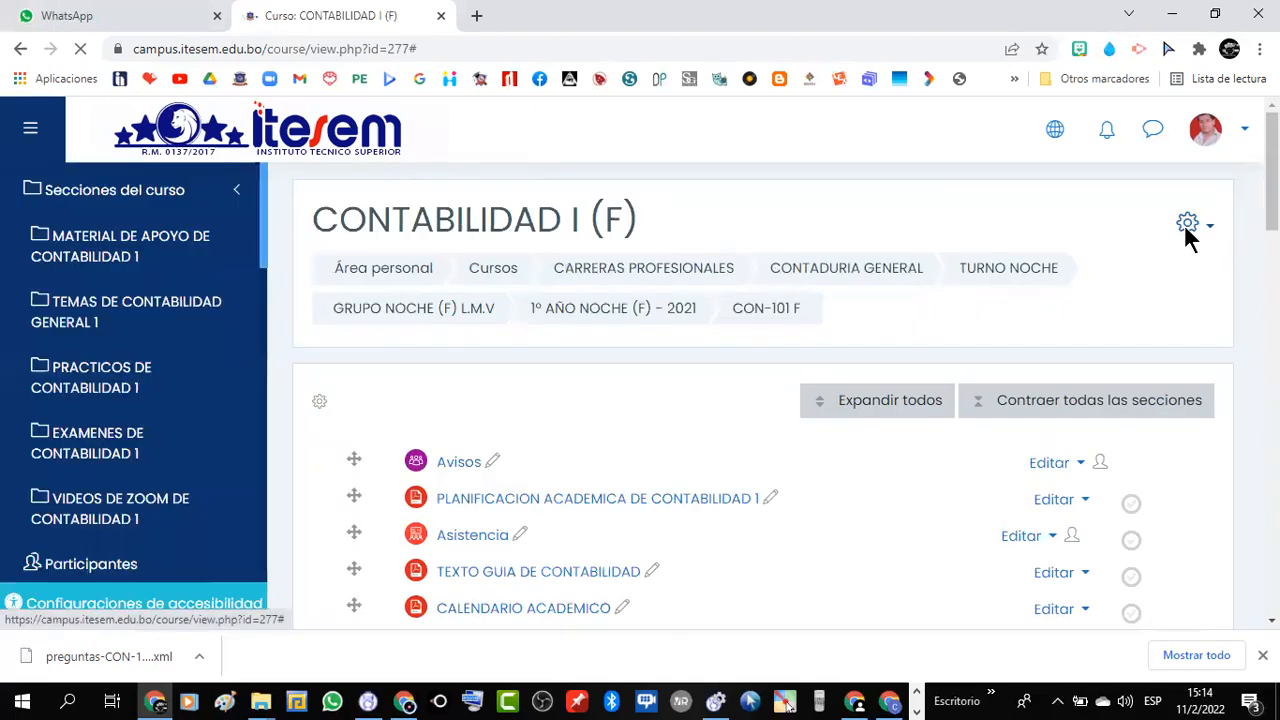
click(1202, 242)
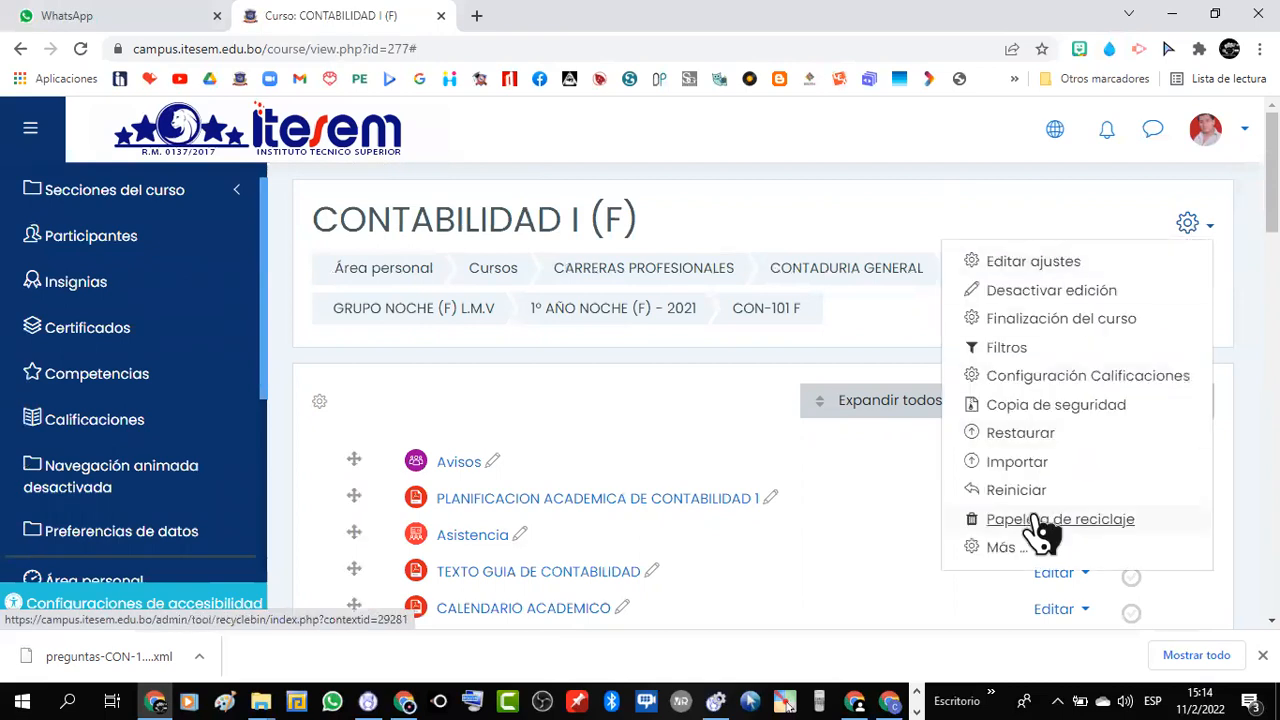
click(1005, 548)
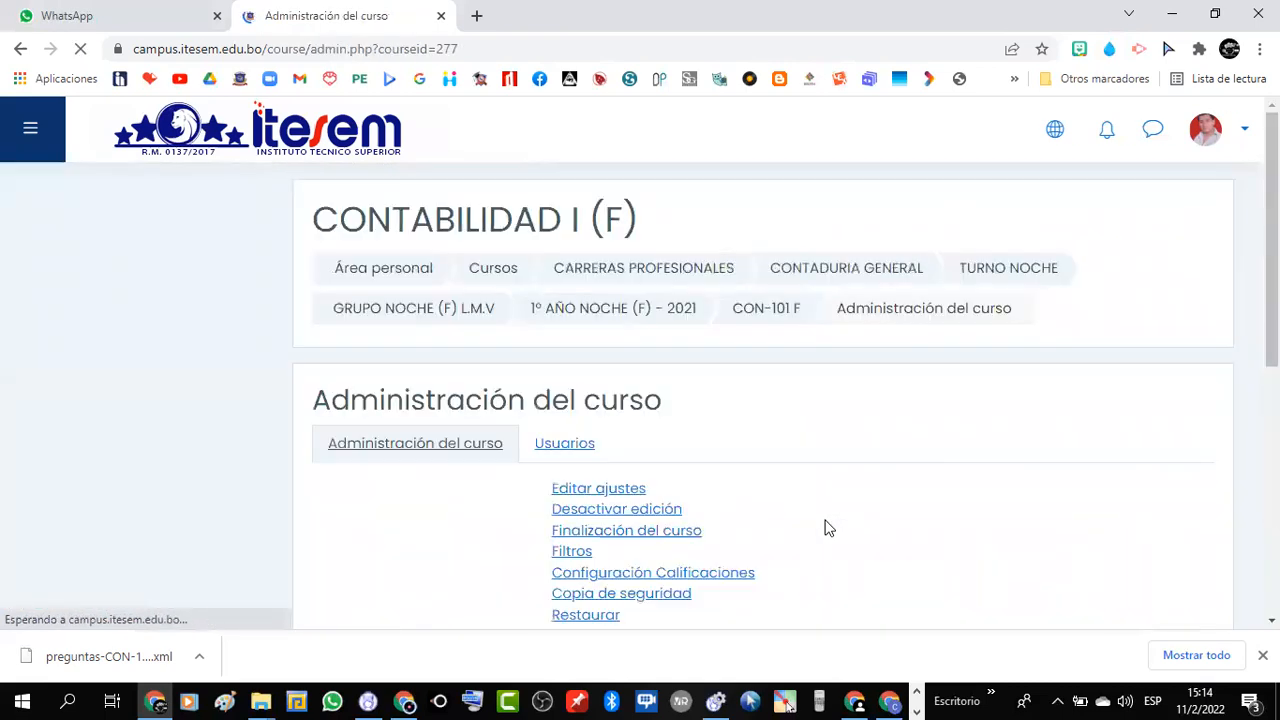
scroll(614, 463, down, 5)
click(603, 447)
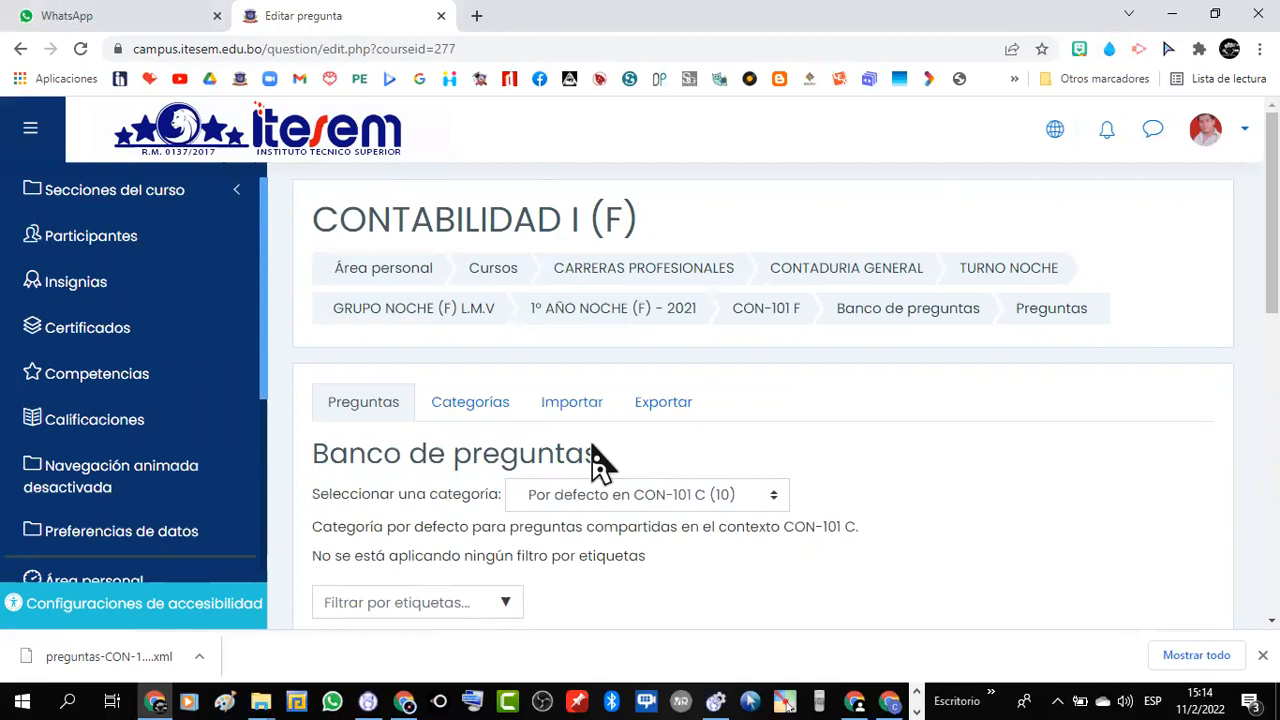
Step: Look at the CONTA 1.5 category in the question bank and switch the list to the CONTA 1.3 category
scroll(690, 460, down, 3)
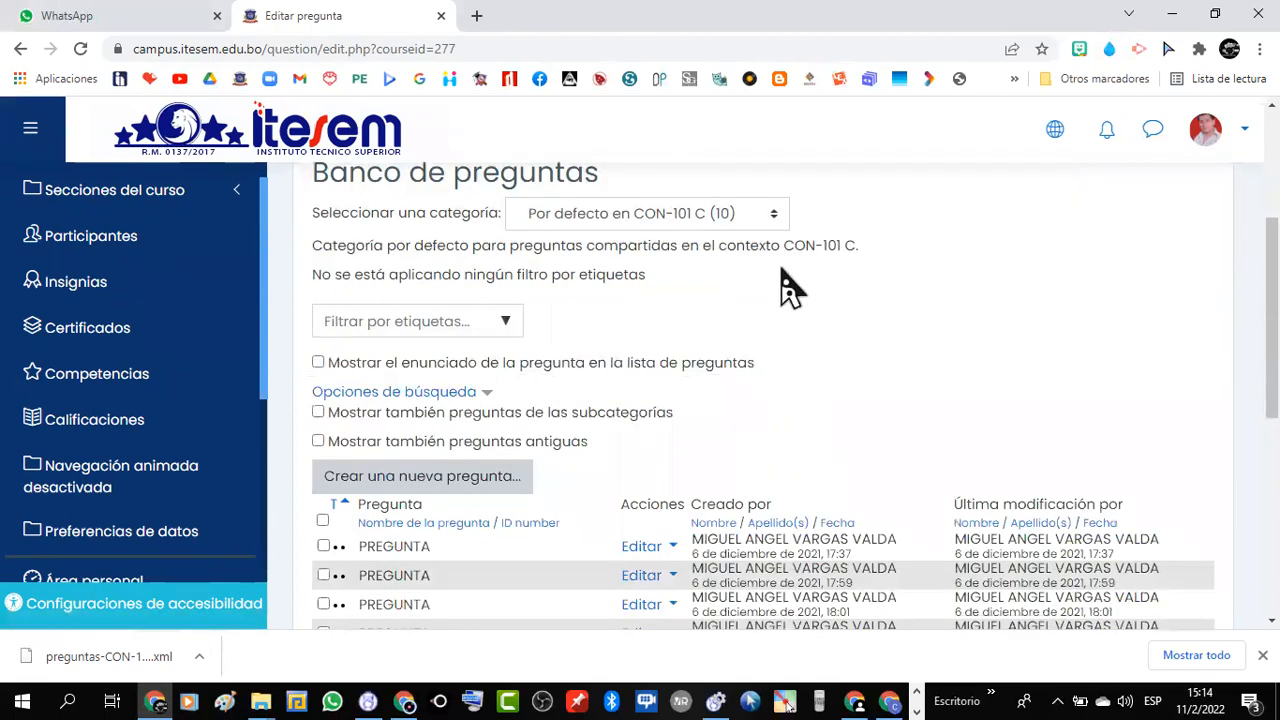
click(786, 216)
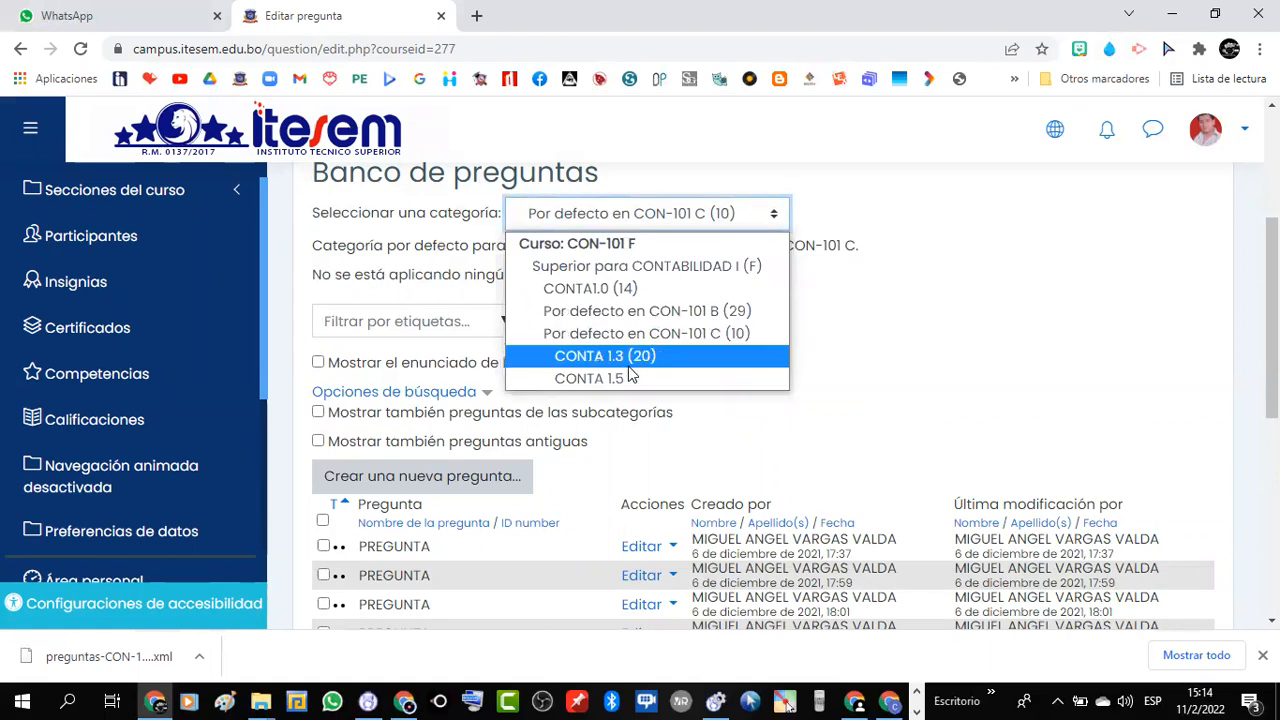
click(590, 380)
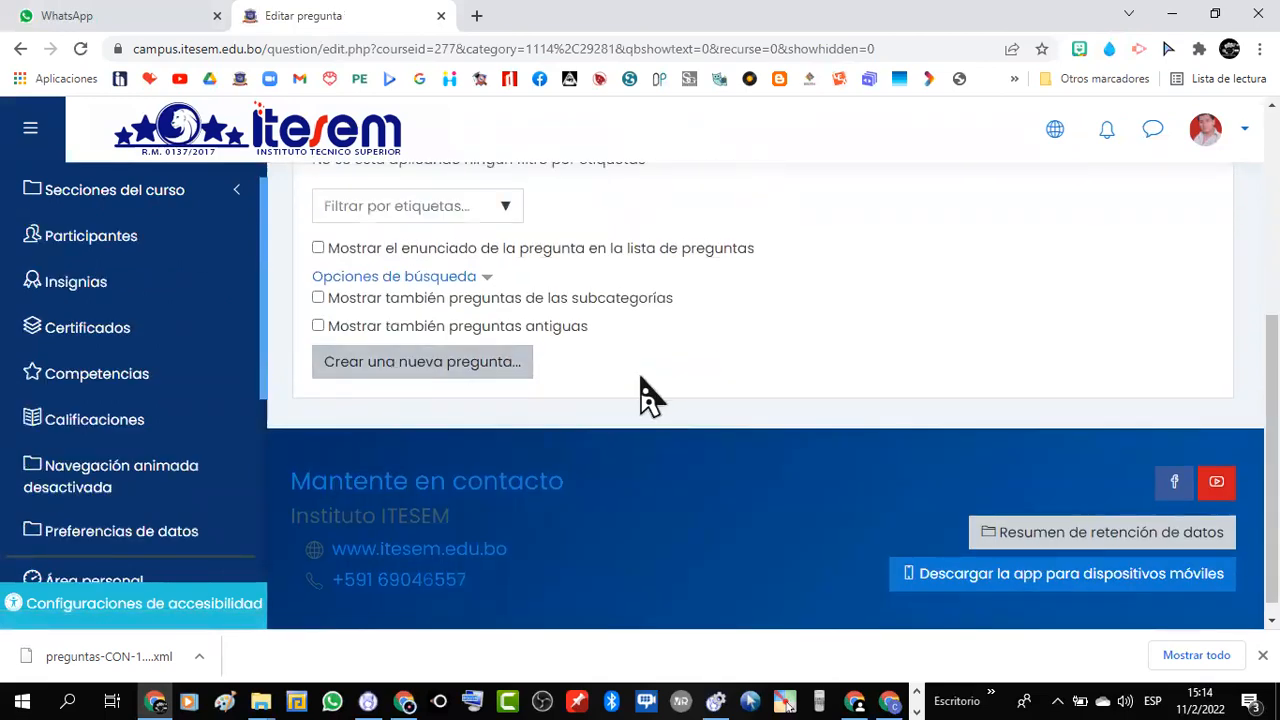
scroll(645, 397, up, 4)
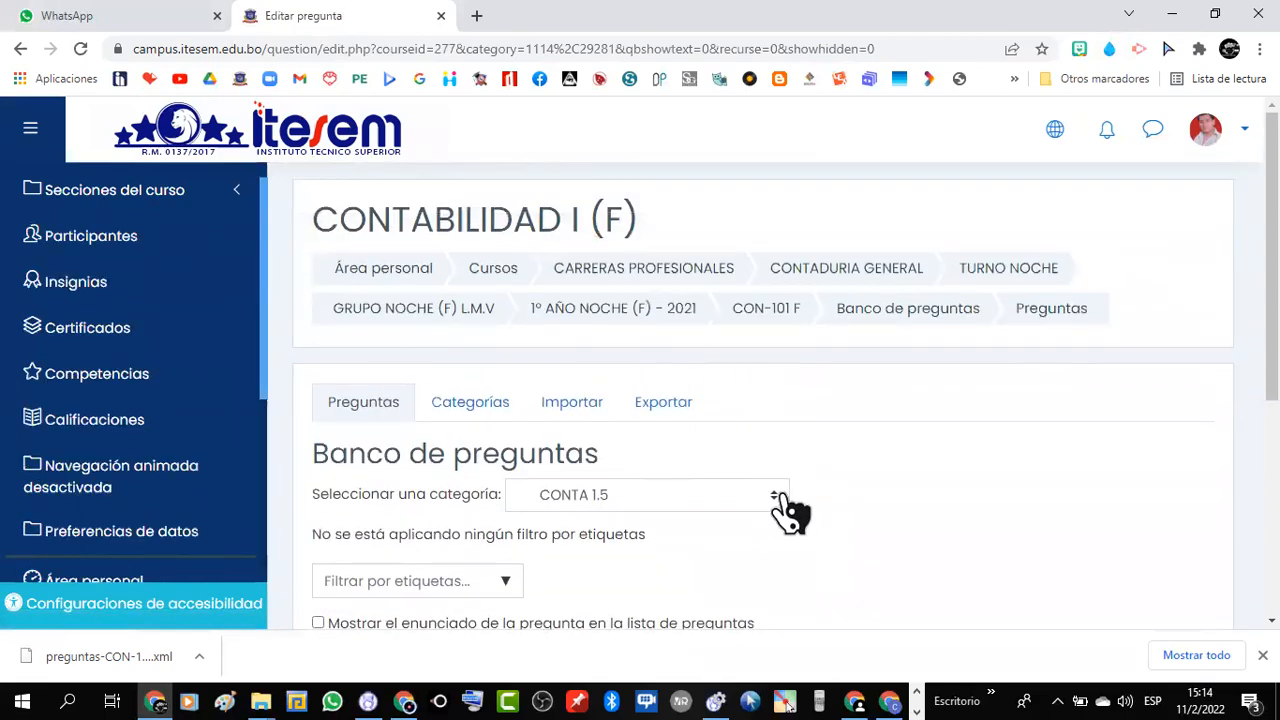
click(779, 497)
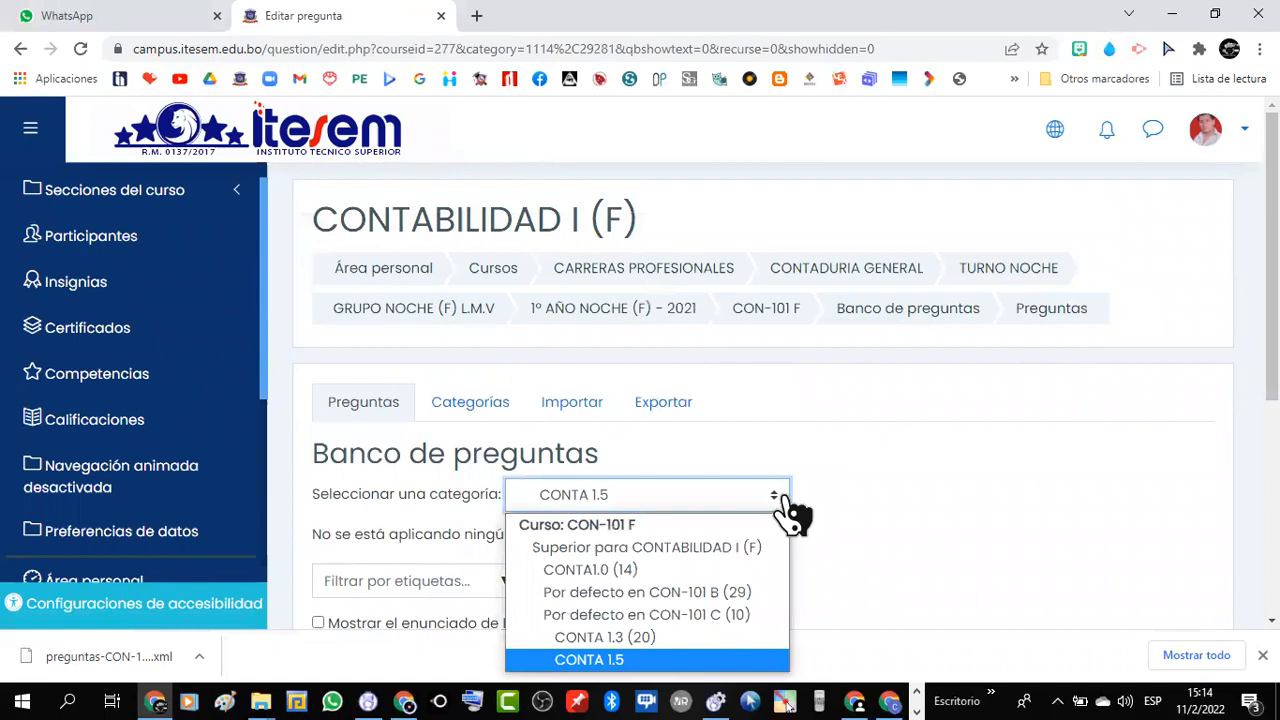
click(675, 637)
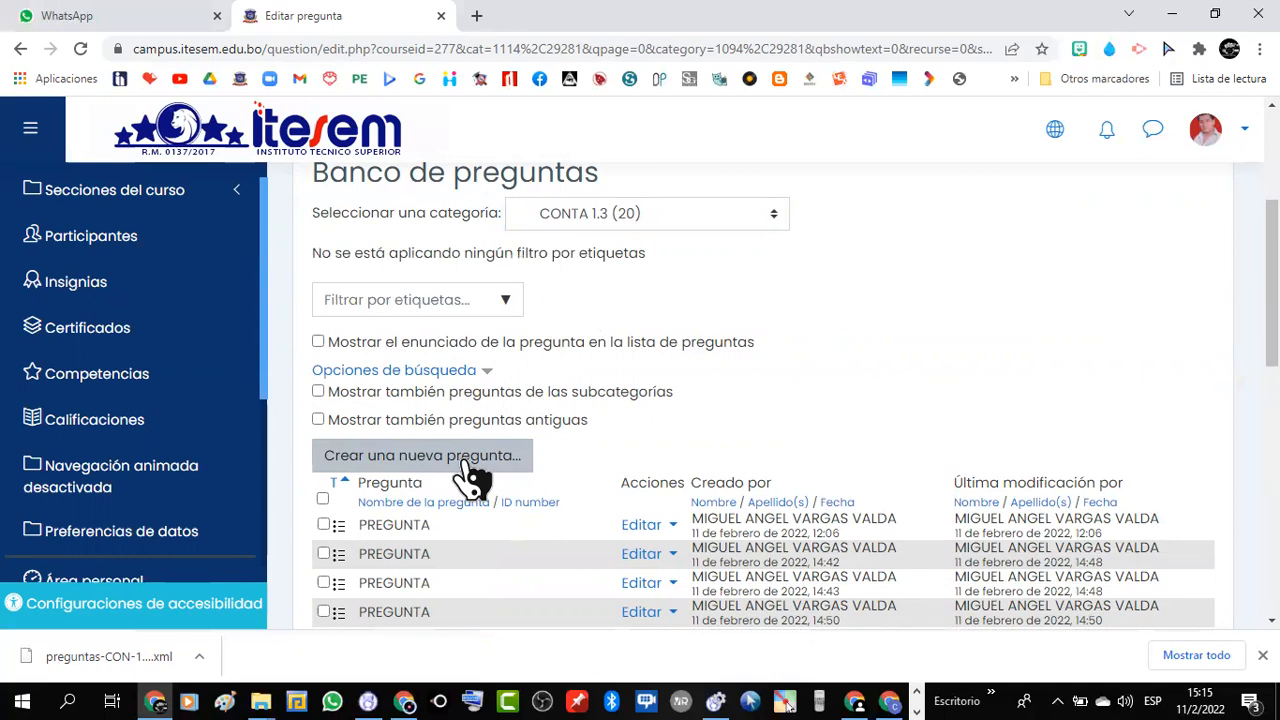
Step: Create a new Verdadero/Falso question in the CONTA 1.3 category and name it PREGUNTA
click(418, 462)
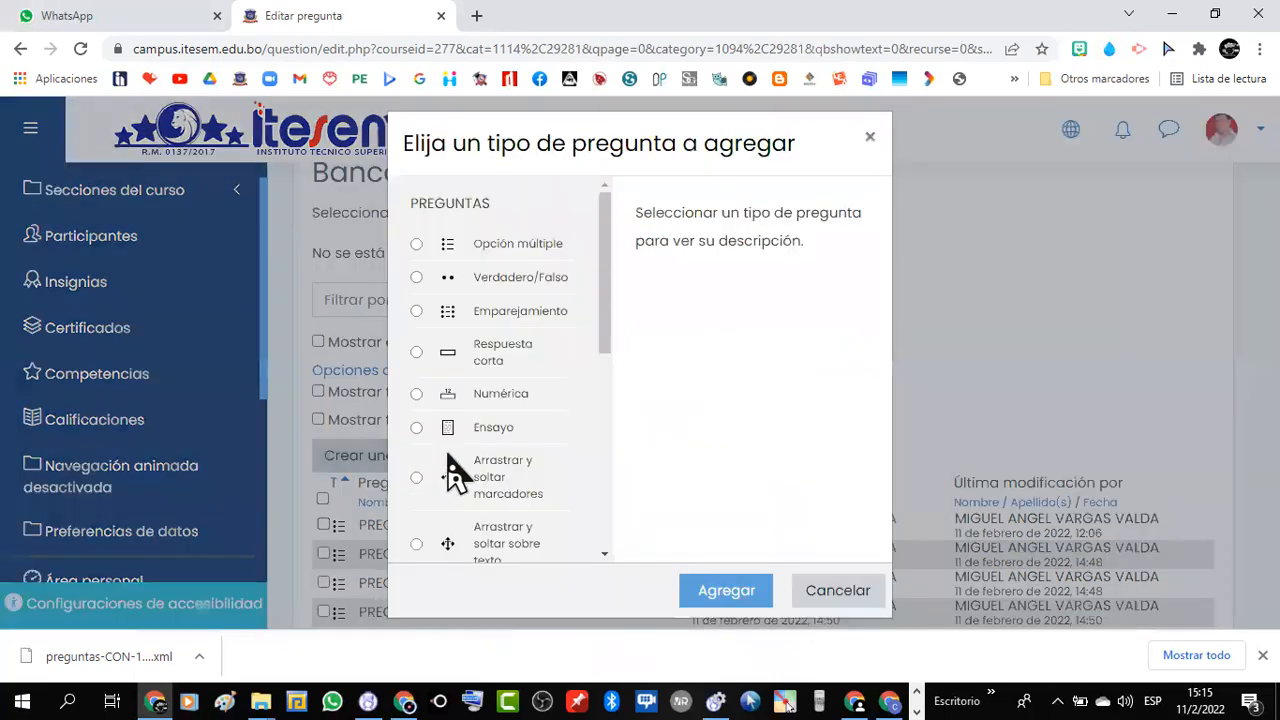
click(545, 283)
click(729, 594)
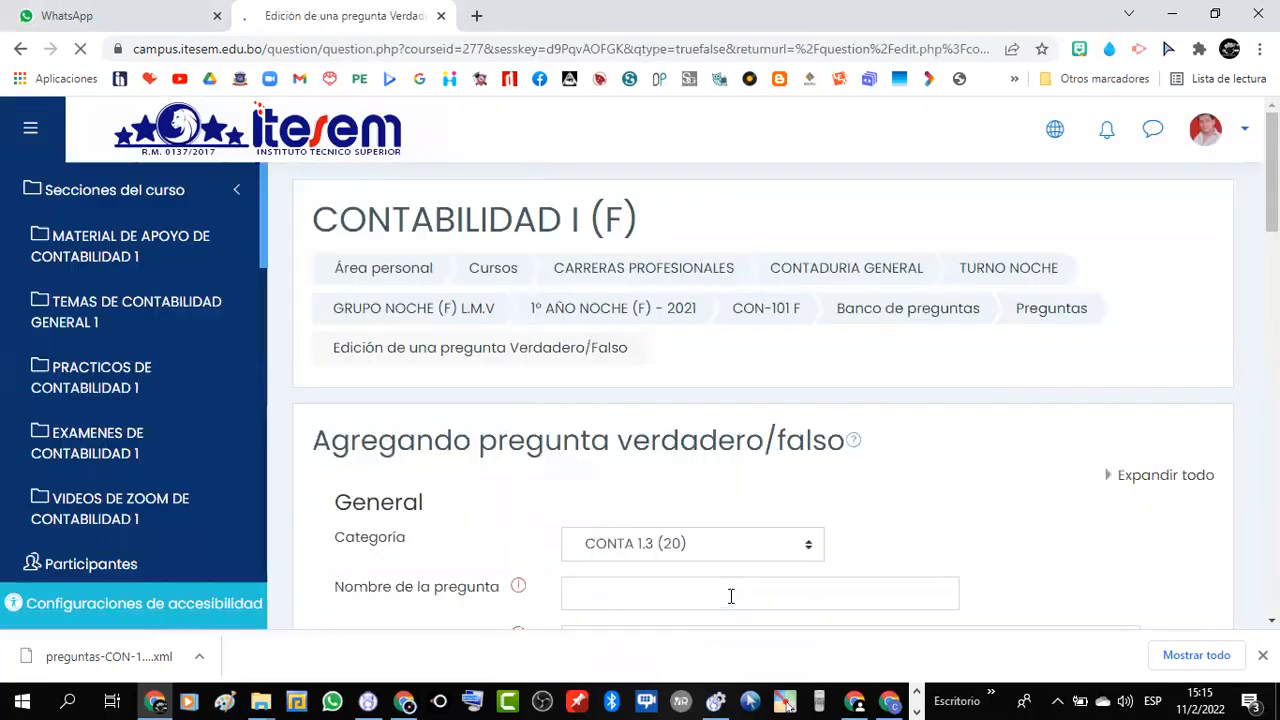
scroll(815, 540, down, 2)
click(623, 409)
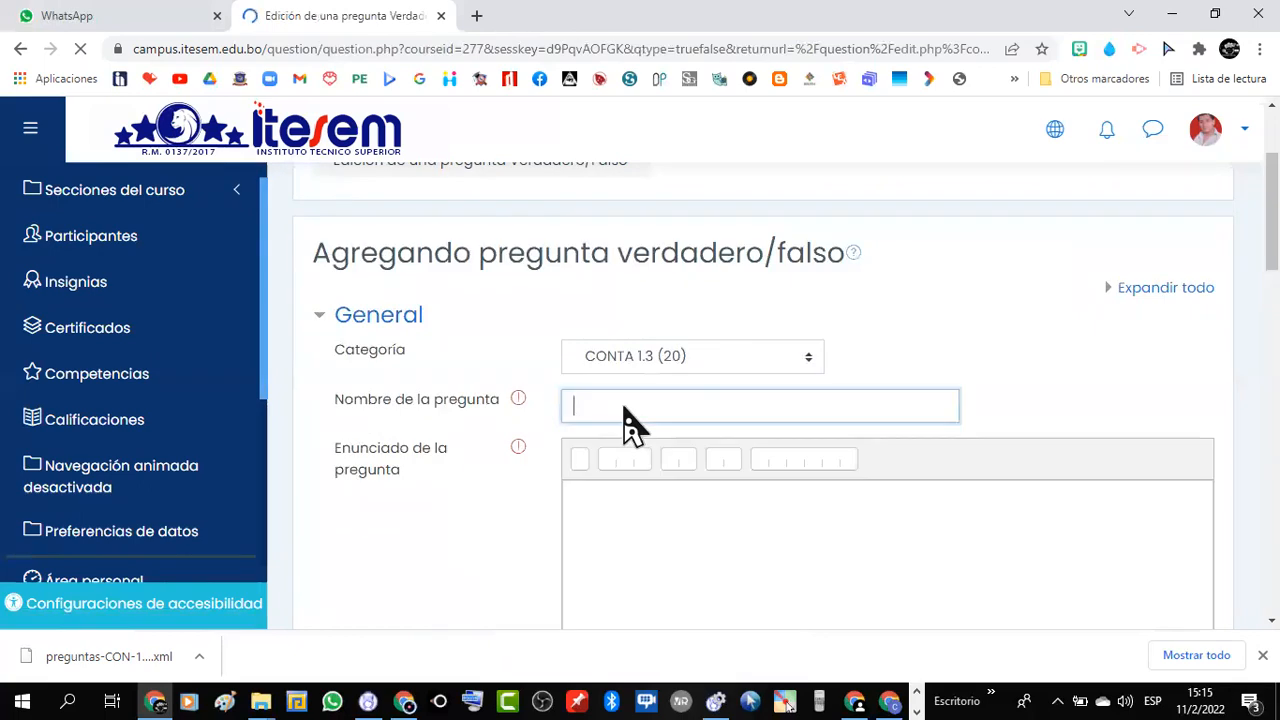
text(PREGUN)
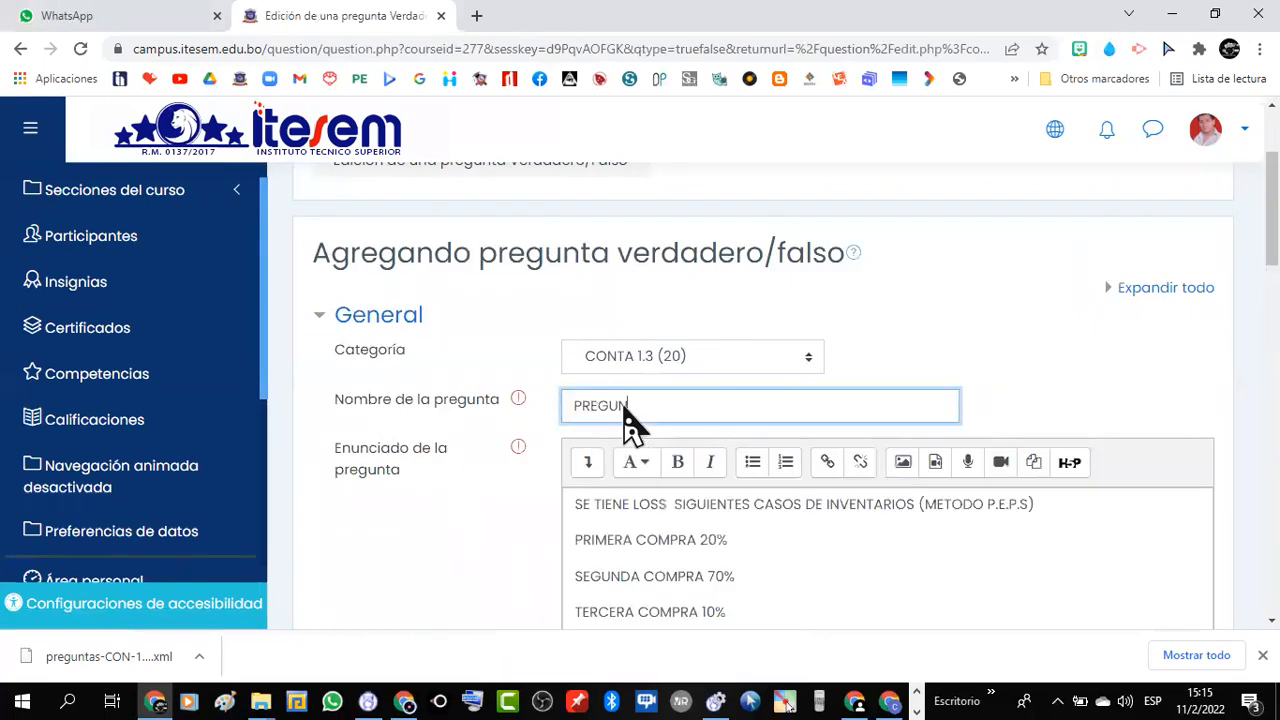
text(TA)
Step: Set the first purchase to 25% in the question statement, revise the second purchase and sale percentages, and save the question
scroll(760, 460, down, 2)
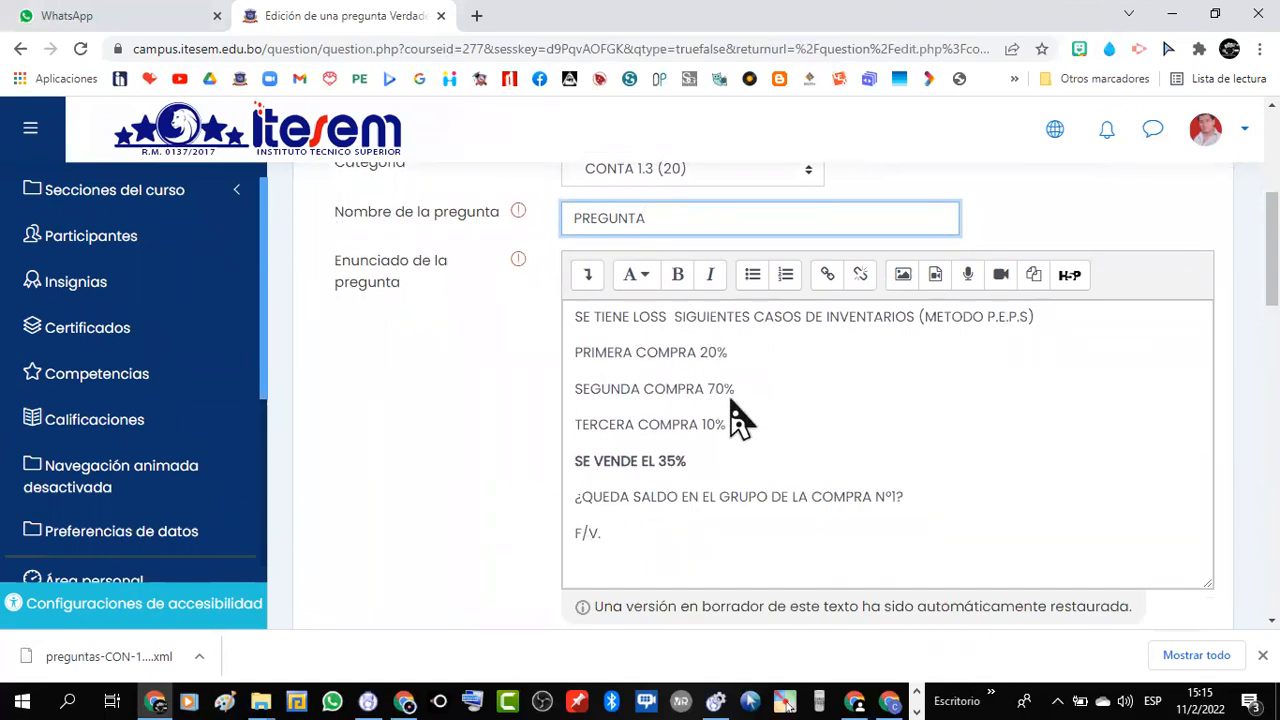
click(716, 353)
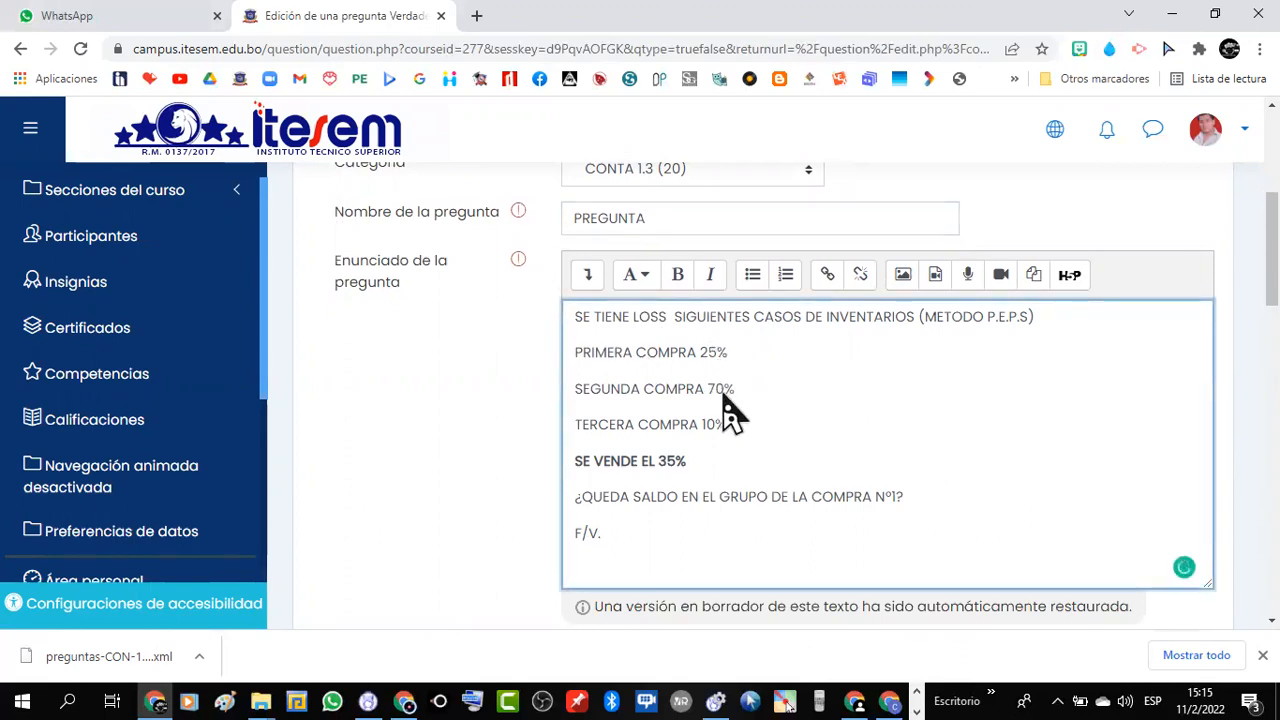
click(722, 394)
click(670, 466)
scroll(846, 463, down, 2)
scroll(846, 463, down, 6)
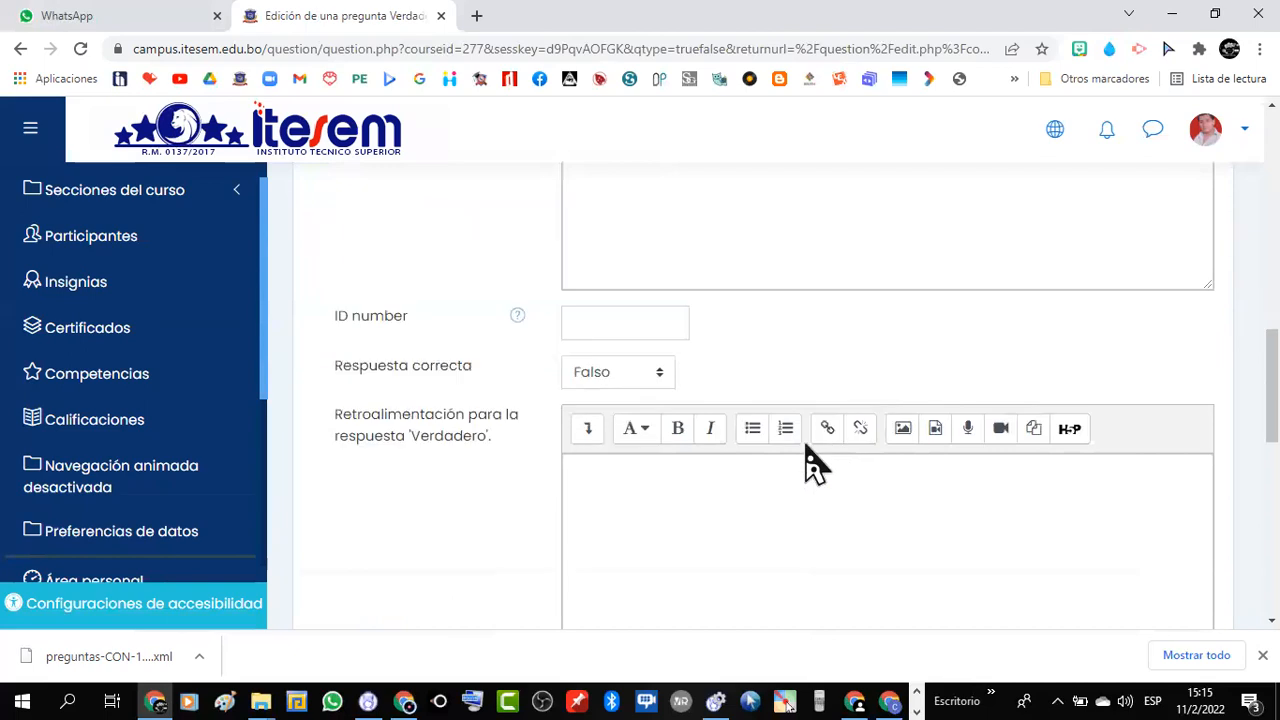
scroll(680, 470, down, 5)
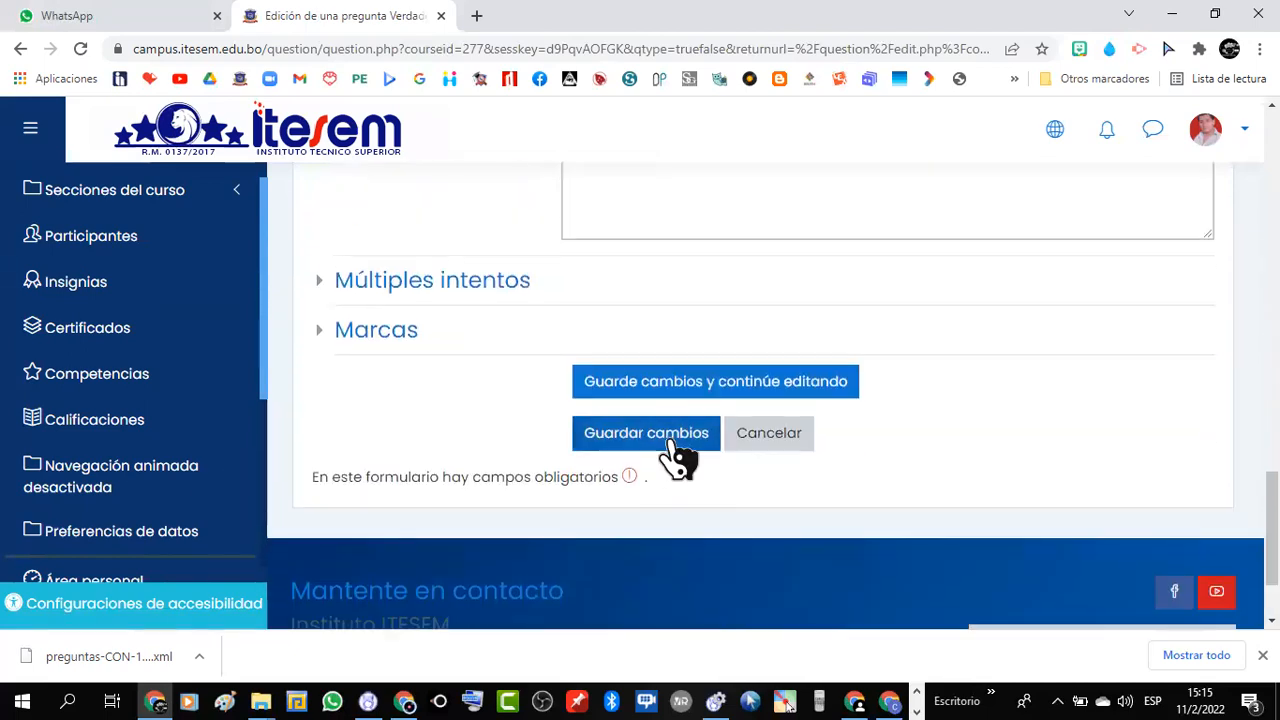
click(680, 460)
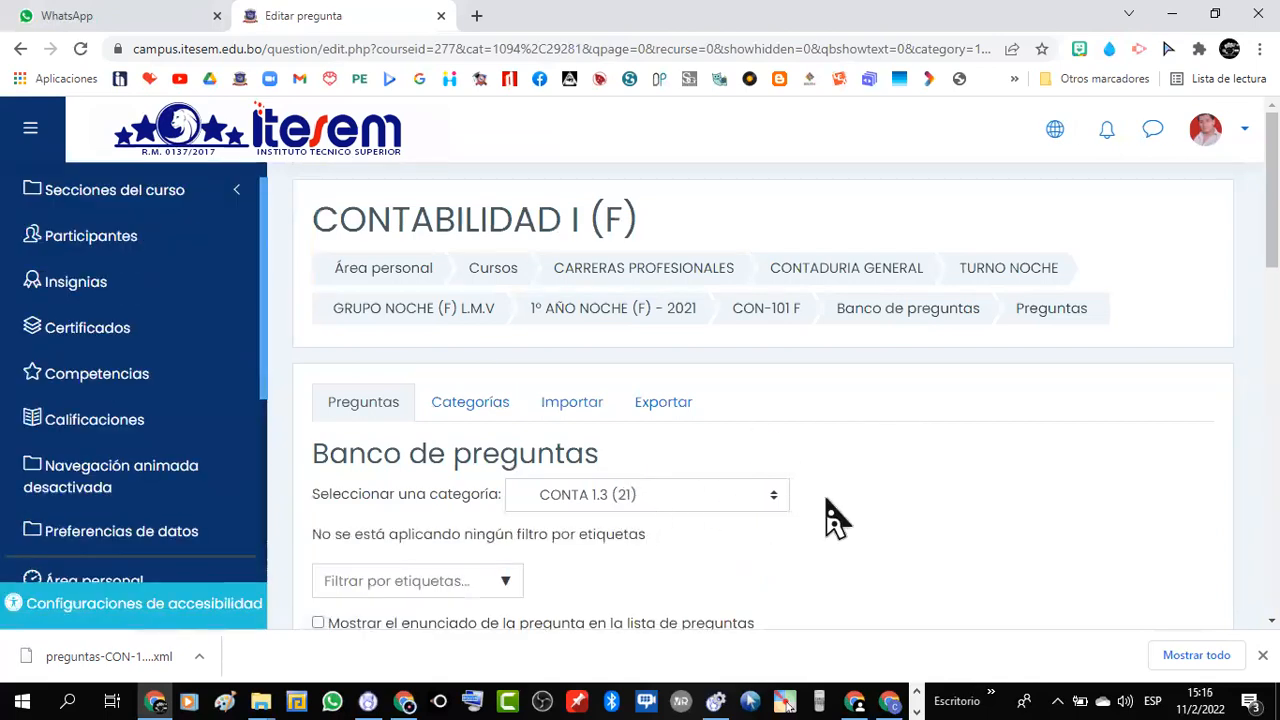
Step: Return to the CON-101 F course and open EXAMEN Nº3 to check its availability dates and time limit
scroll(850, 514, down, 5)
scroll(870, 512, up, 5)
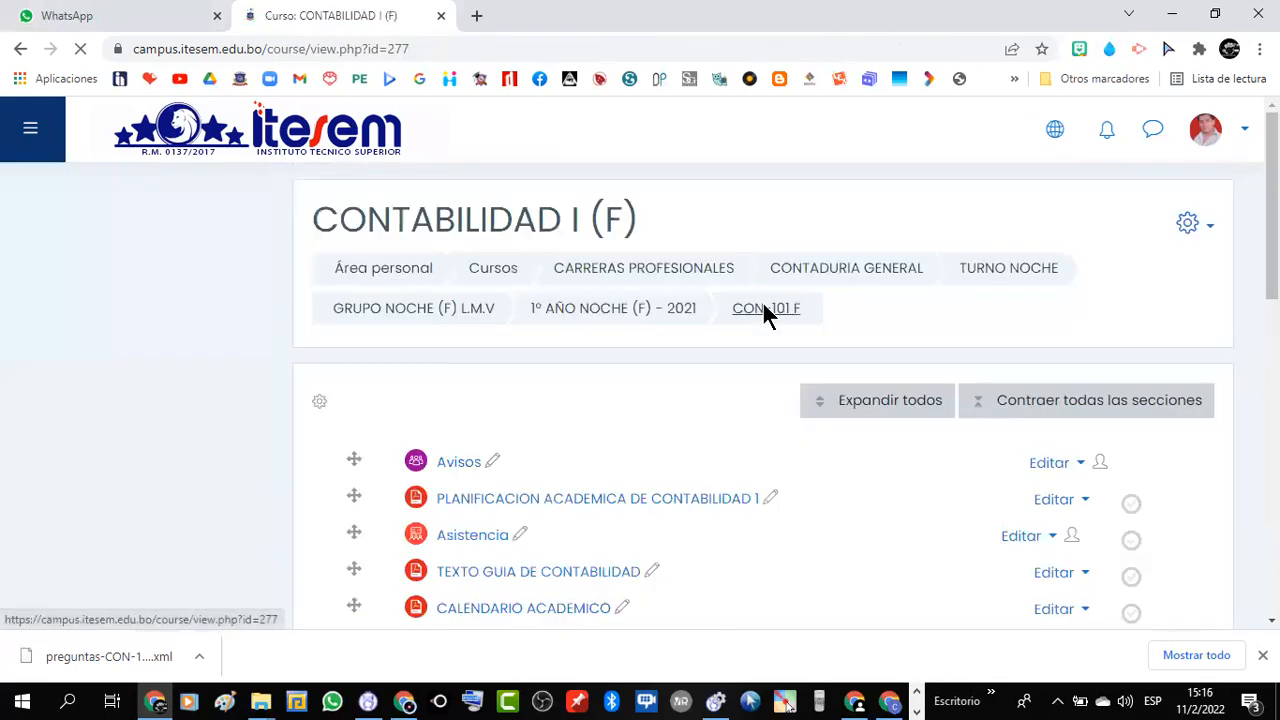
scroll(722, 518, down, 10)
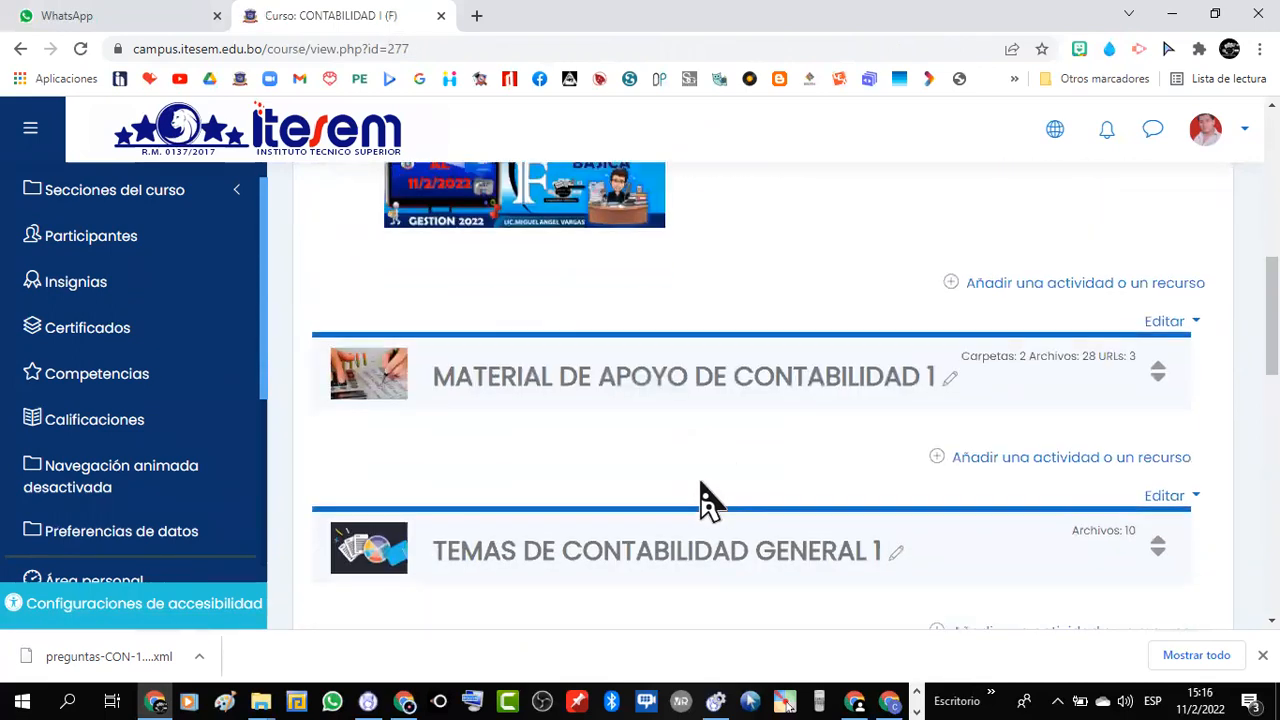
scroll(705, 498, down, 3)
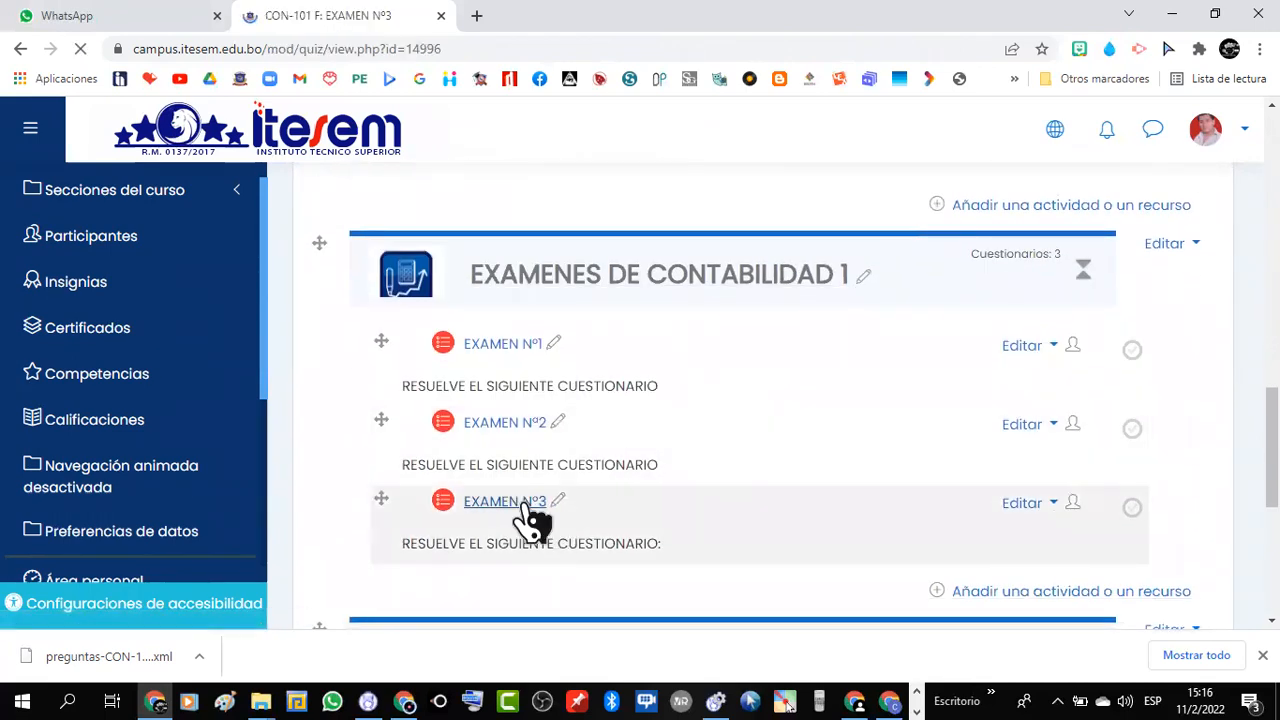
scroll(900, 450, down, 1)
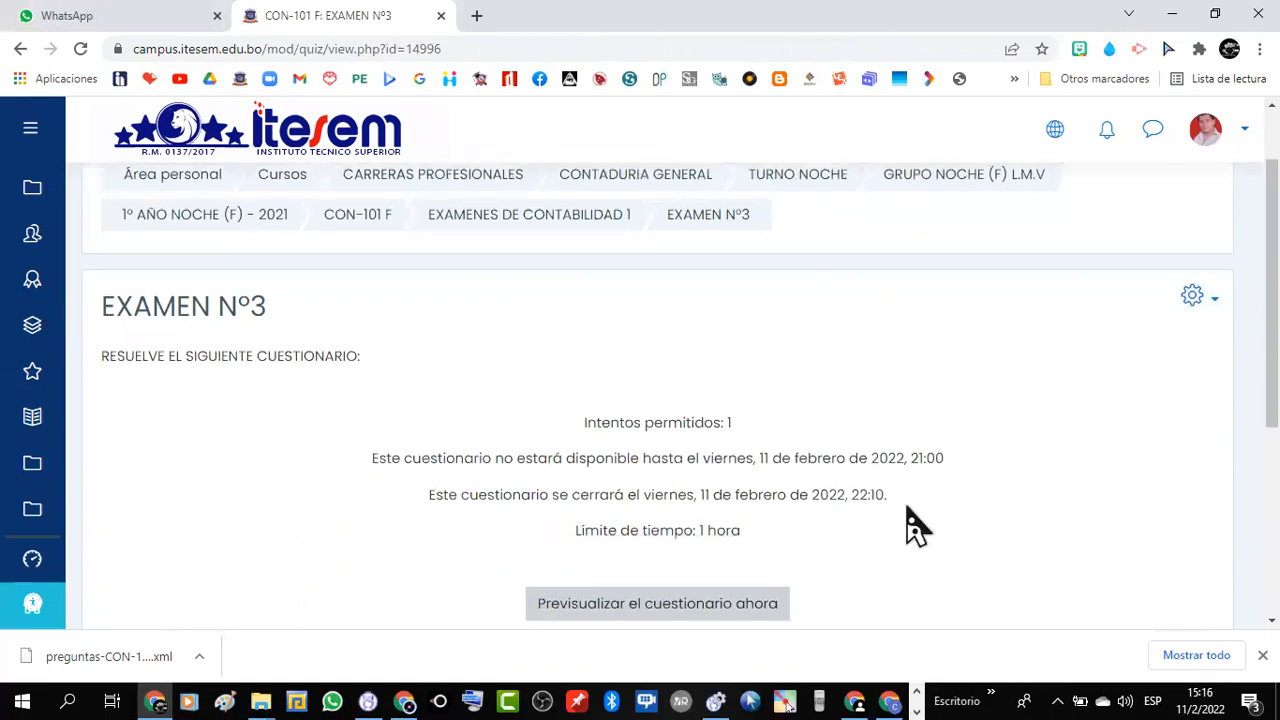
Step: Open the question editing page of EXAMEN Nº3 and review which category each random question is drawn from
click(1216, 300)
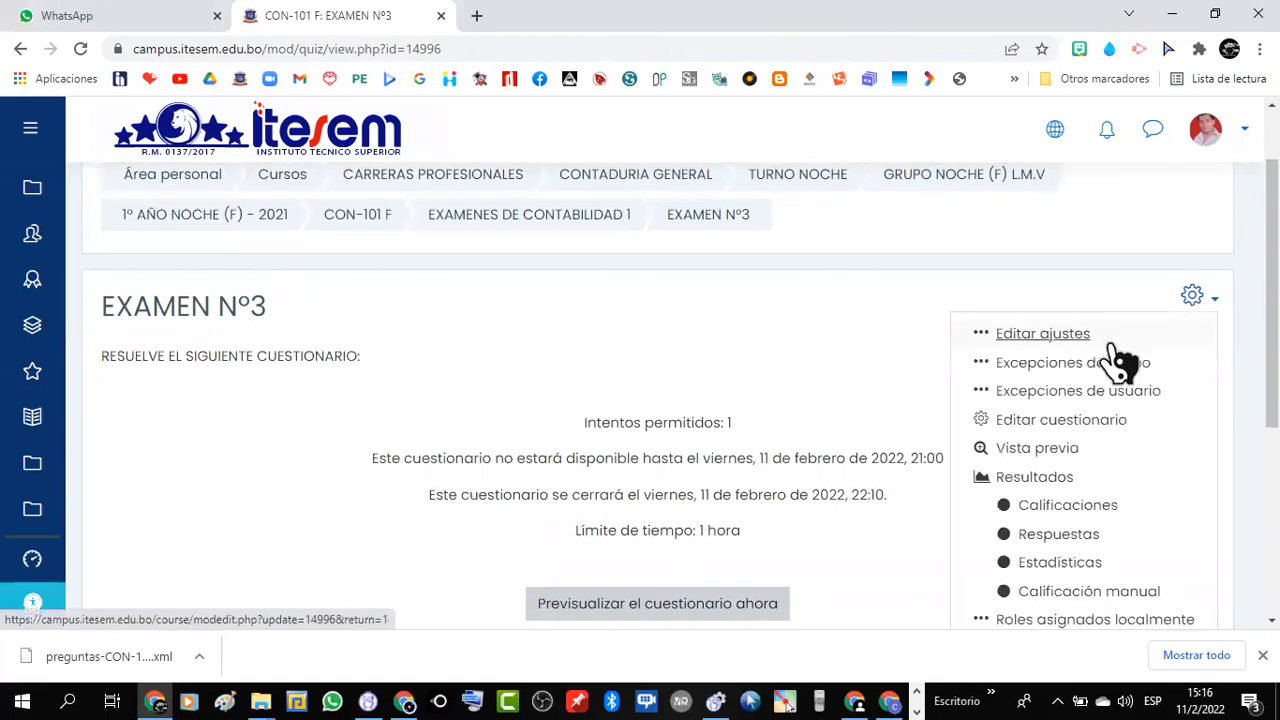
click(1063, 422)
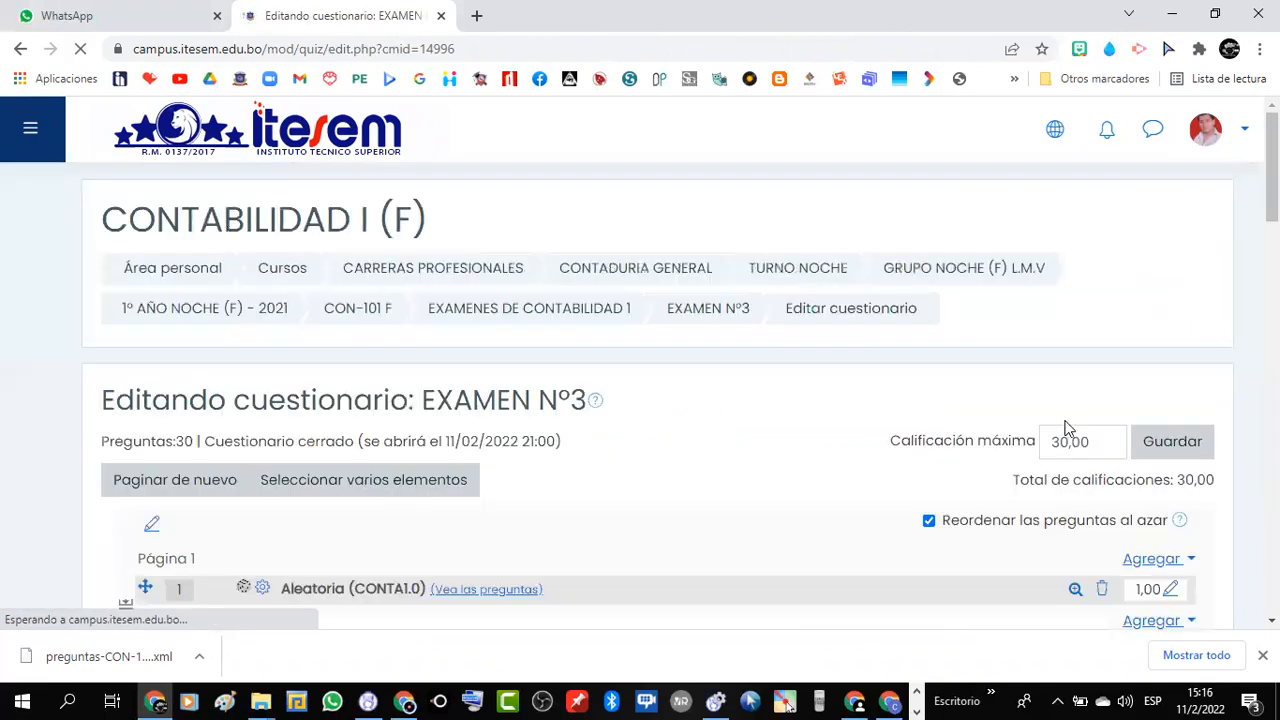
scroll(566, 466, down, 3)
scroll(566, 466, down, 1)
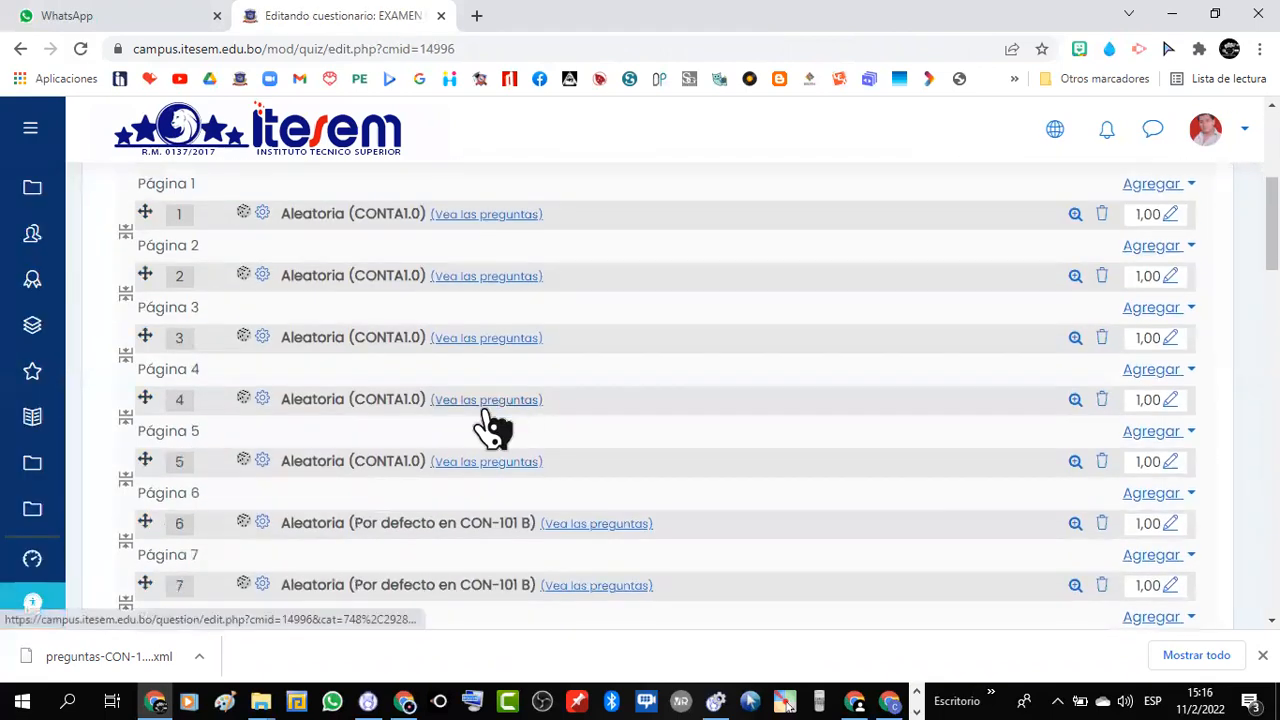
scroll(490, 408, down, 2)
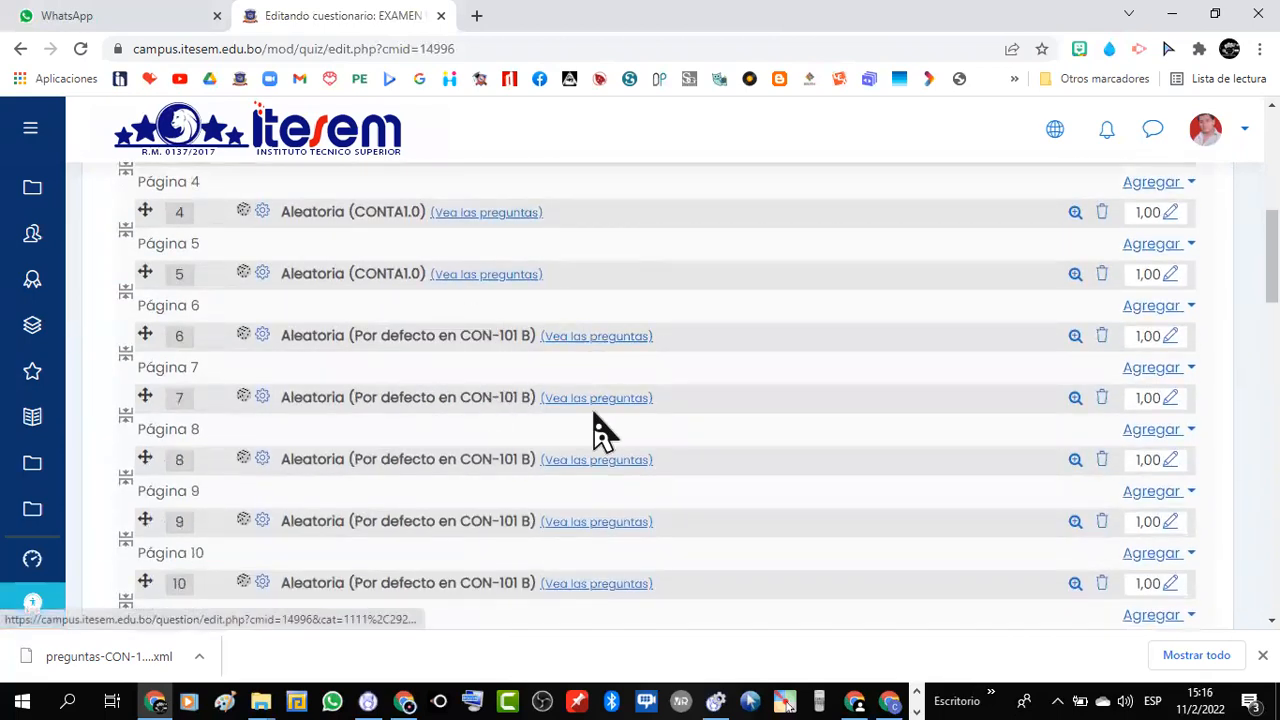
scroll(612, 480, down, 1)
scroll(616, 485, down, 7)
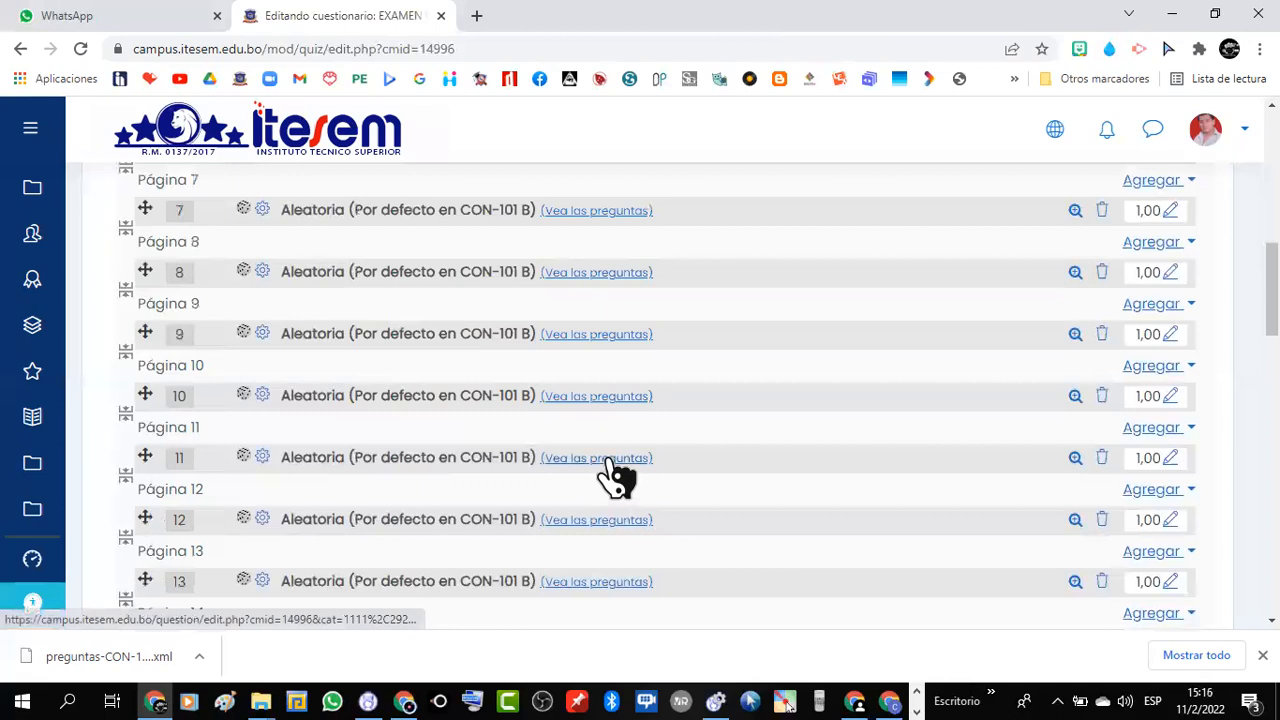
scroll(612, 478, down, 2)
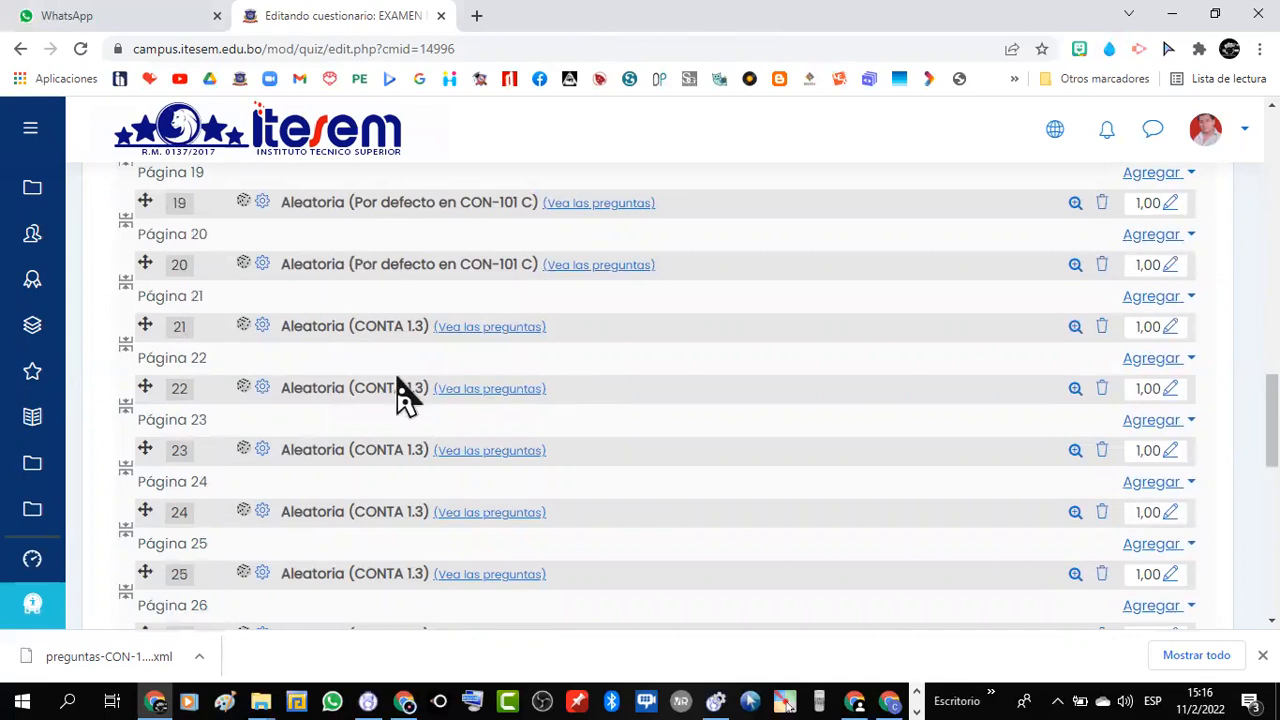
scroll(457, 449, down, 4)
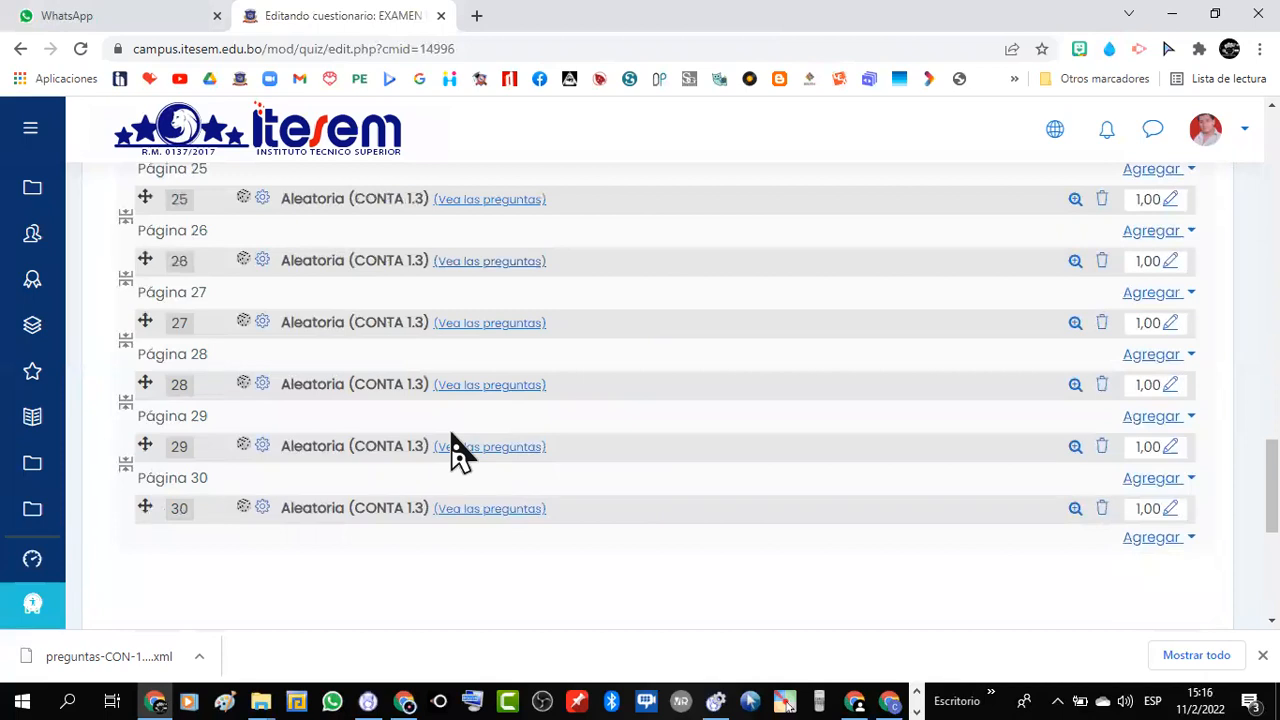
scroll(490, 478, up, 9)
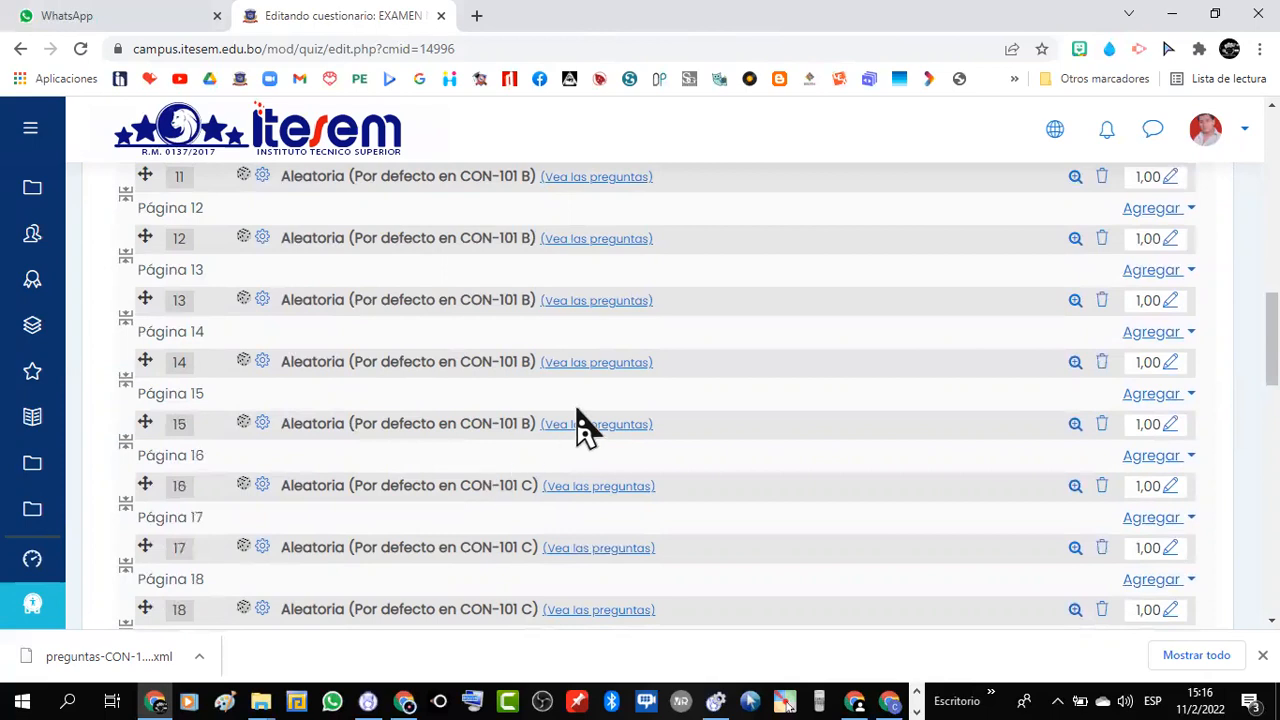
scroll(577, 423, up, 10)
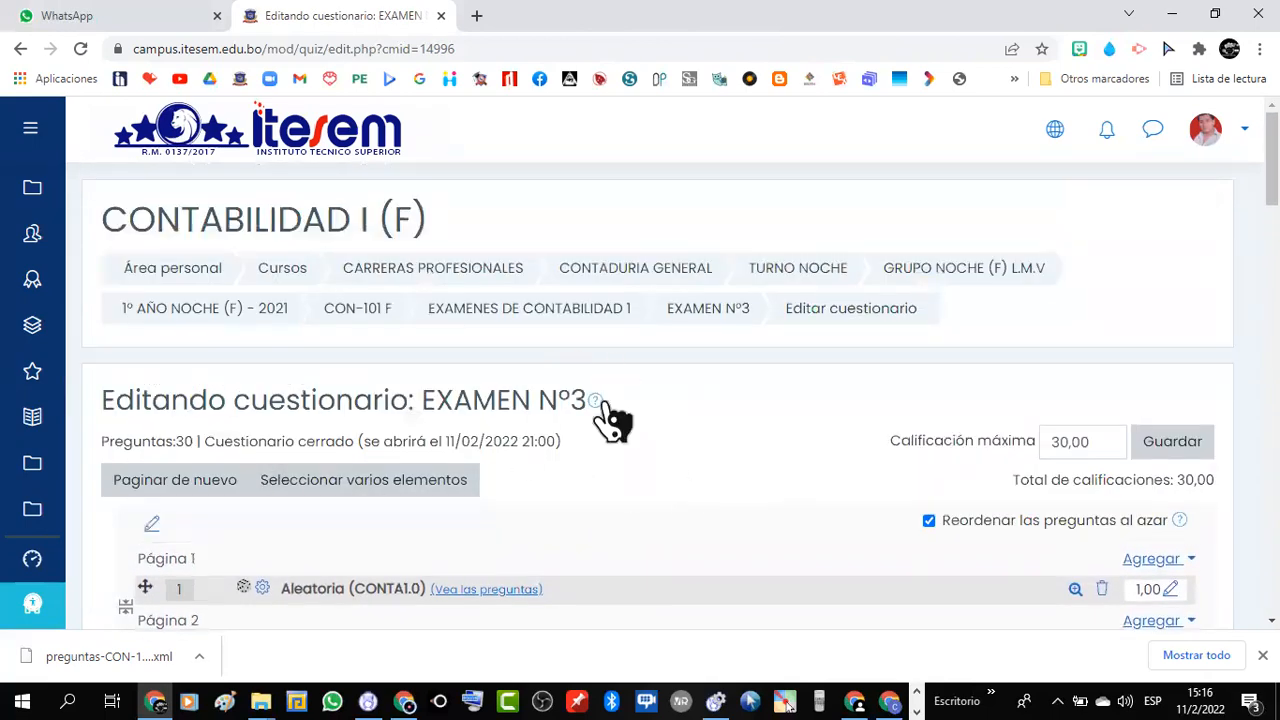